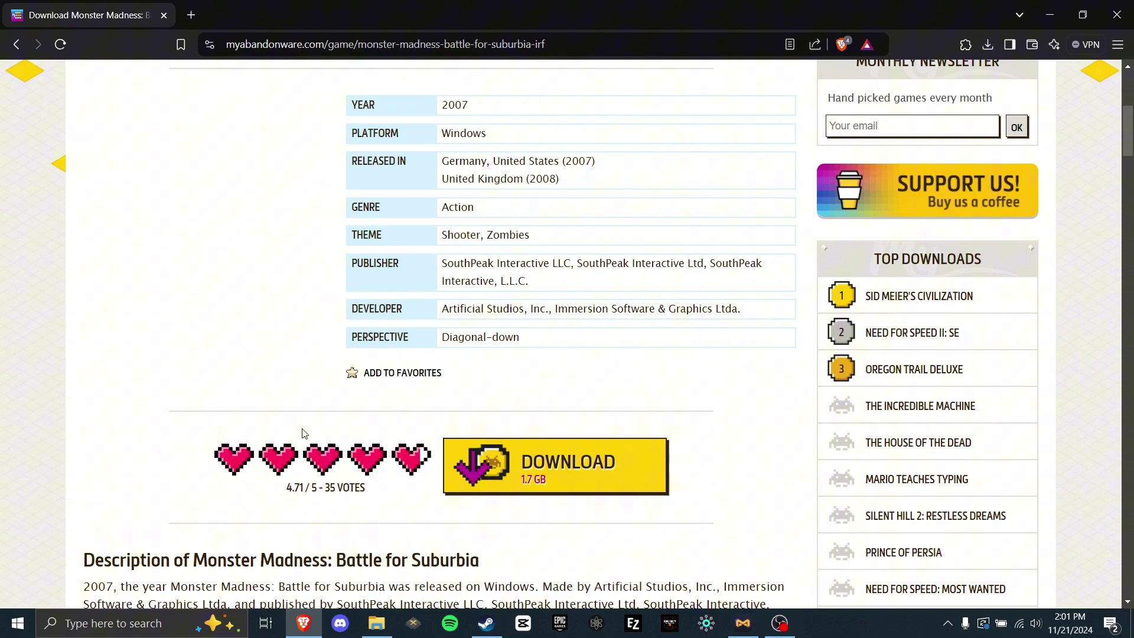
# - Scroll MyAbandonware's Monster Madness install guide to the Windows Version downloads and Game Extras
pyautogui.scroll(6, 304, 433)
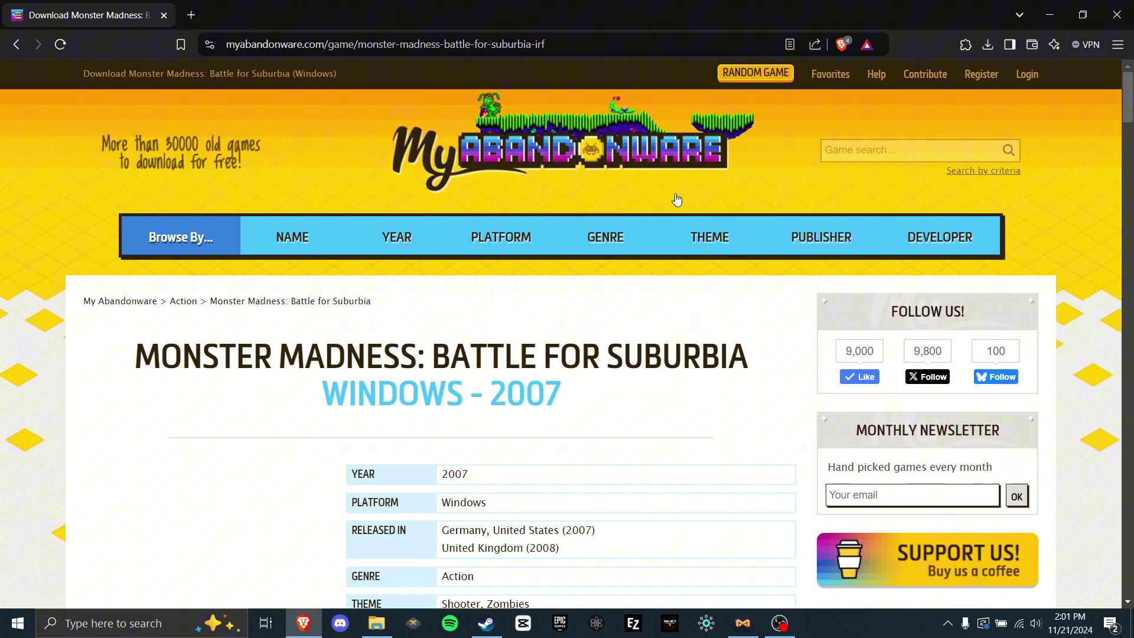
pyautogui.scroll(-8, 645, 236)
pyautogui.scroll(-6, 464, 463)
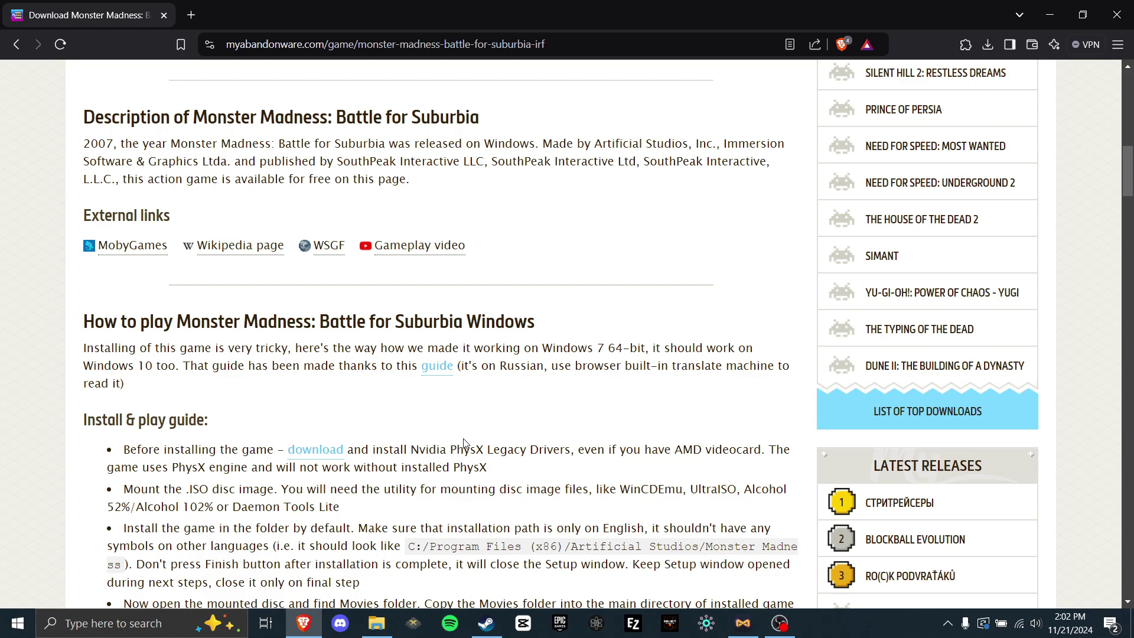
pyautogui.scroll(-20, 476, 395)
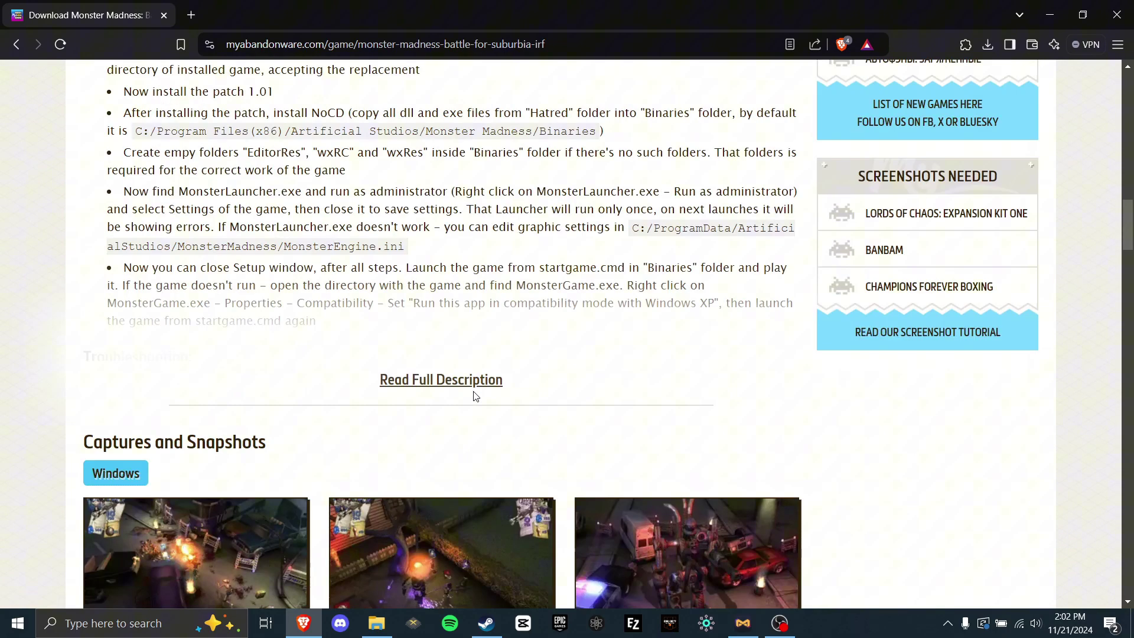
pyautogui.scroll(-10, 473, 402)
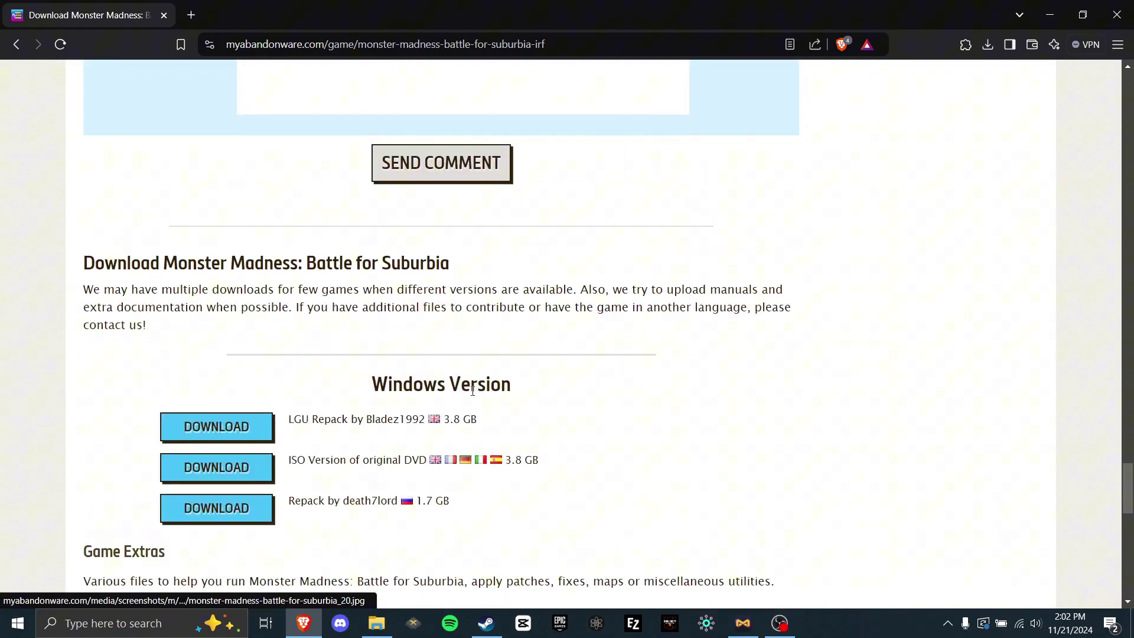
pyautogui.scroll(1, 413, 354)
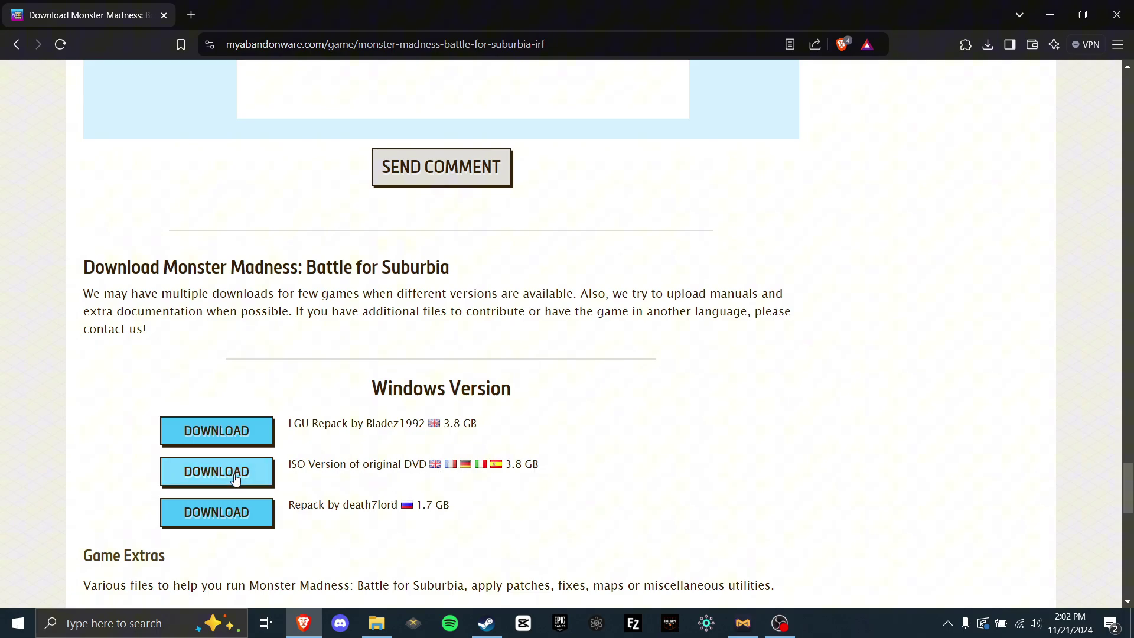
pyautogui.scroll(-4, 535, 366)
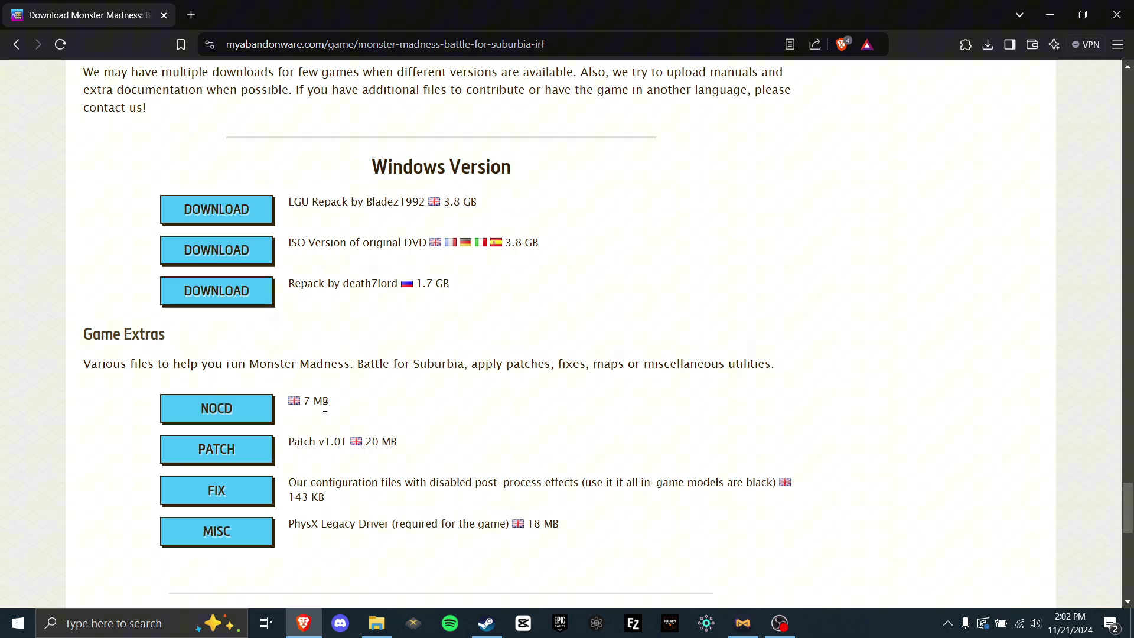
# - Mount the Monster Madness ISO from its folder as DVD Drive (E:)
pyautogui.hotkey('alt', 'Tab')
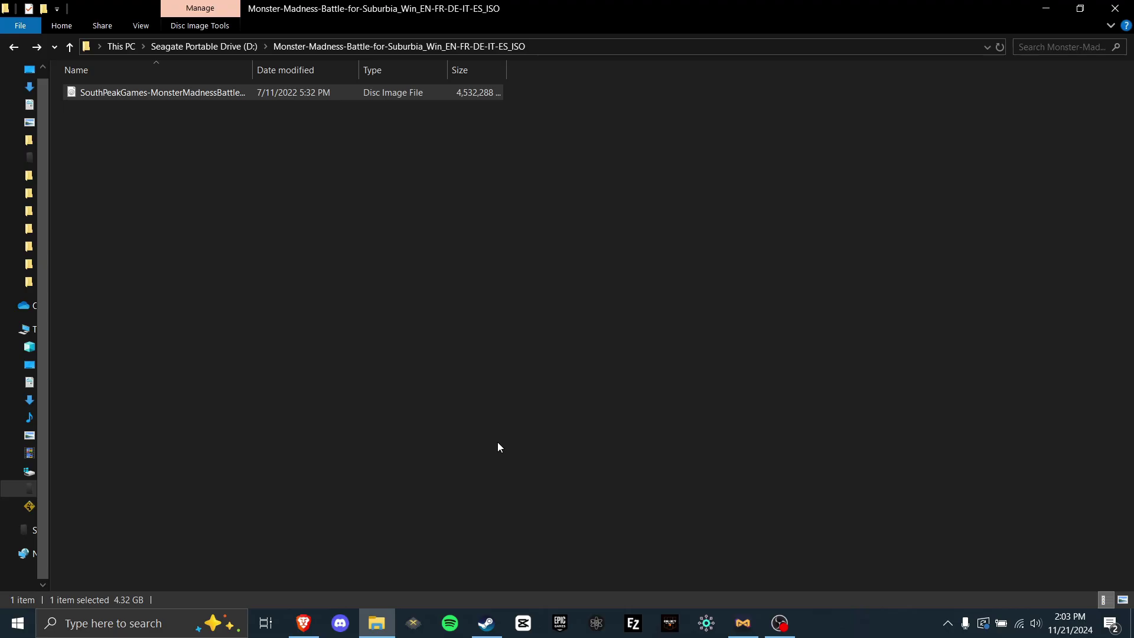
pyautogui.doubleClick(185, 94)
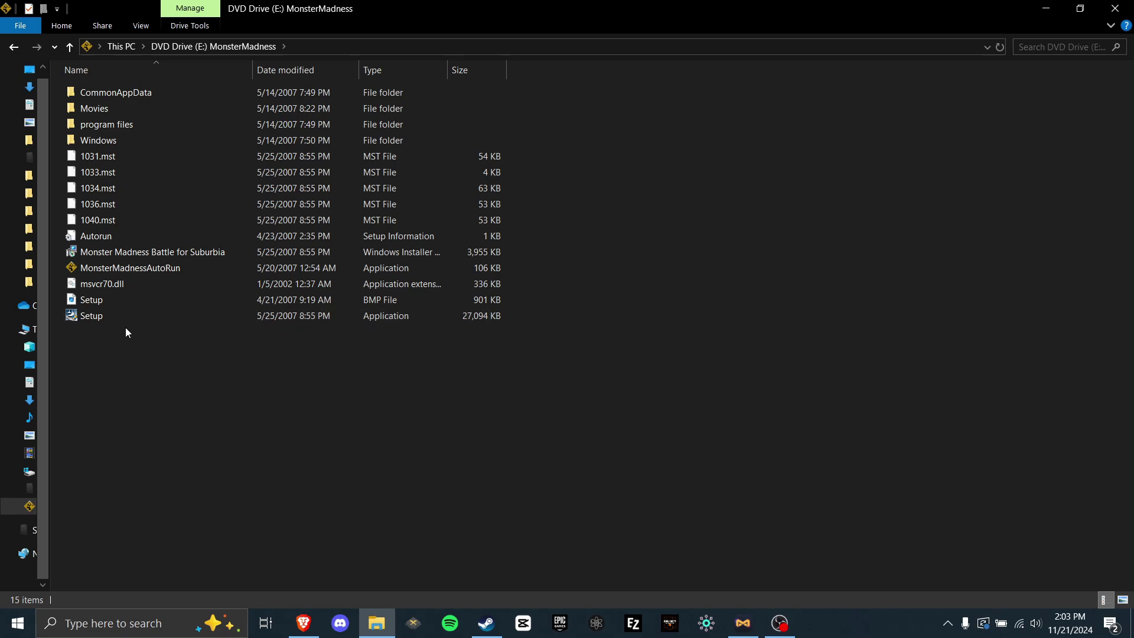
# - Install Monster Madness: Battle for Suburbia from the disc's Setup with the Standard setup type
pyautogui.click(190, 323)
pyautogui.doubleClick(189, 320)
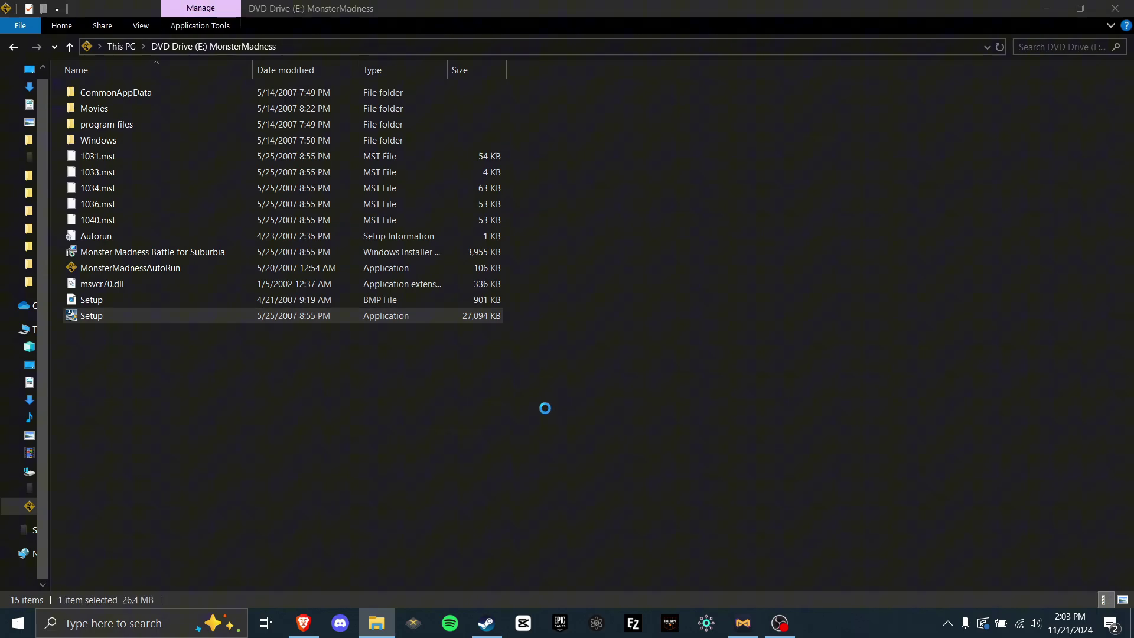
pyautogui.click(559, 359)
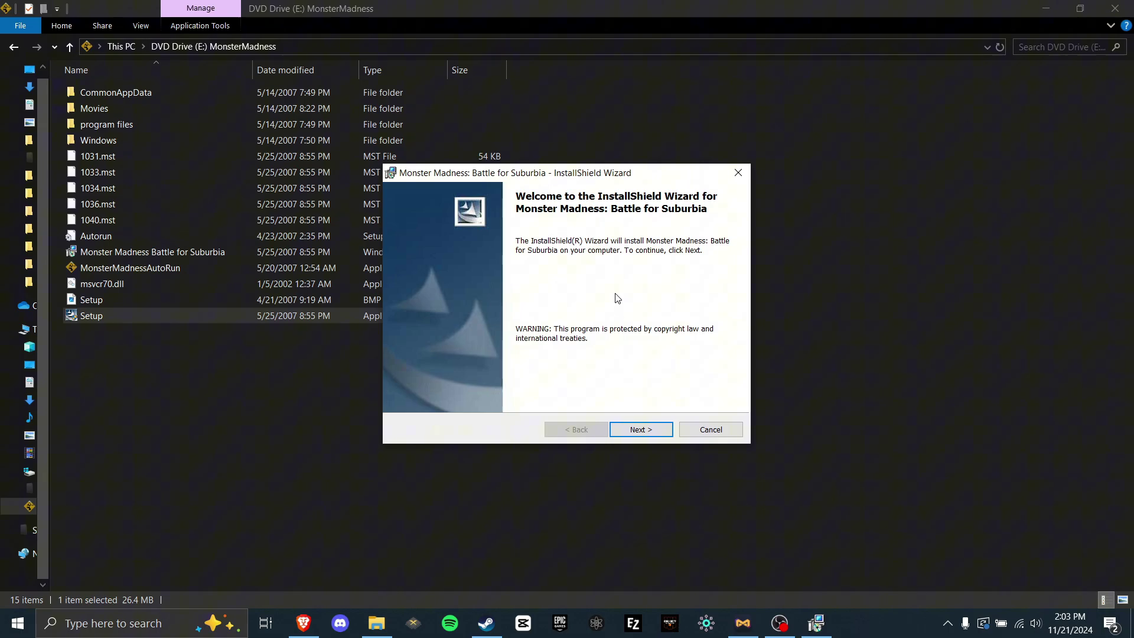
pyautogui.click(640, 429)
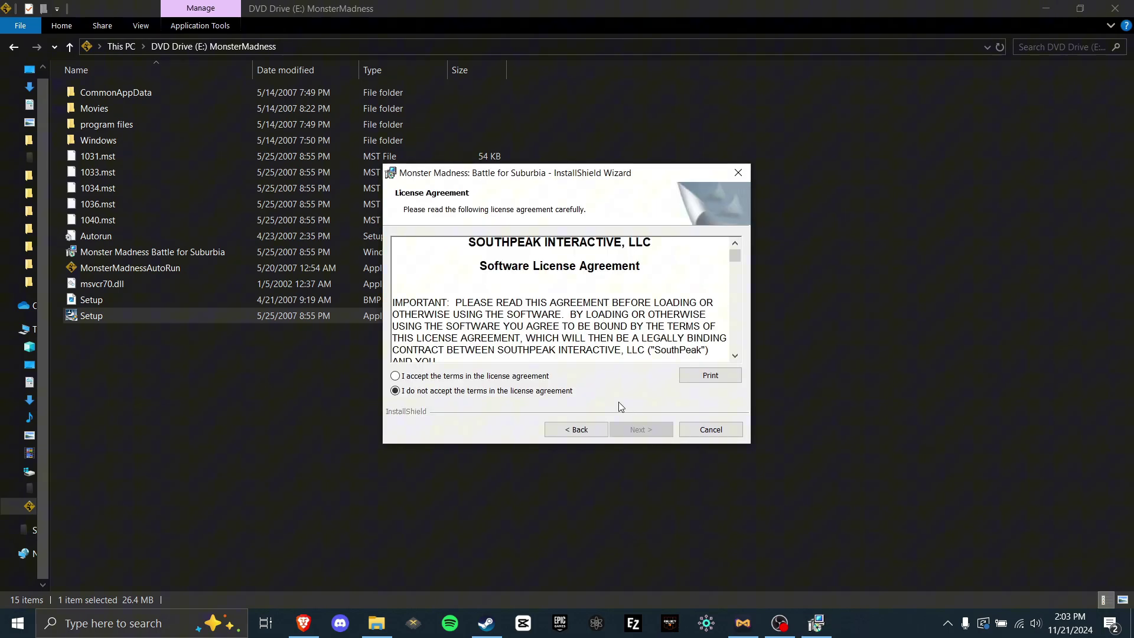
pyautogui.click(513, 376)
pyautogui.click(665, 430)
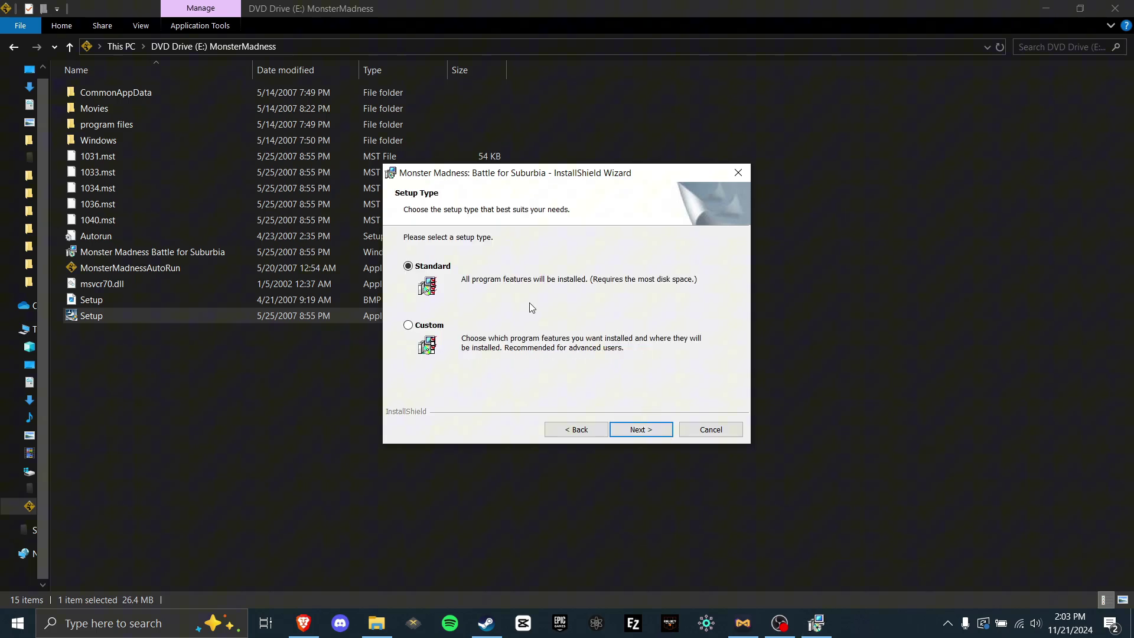
pyautogui.click(661, 429)
pyautogui.click(666, 428)
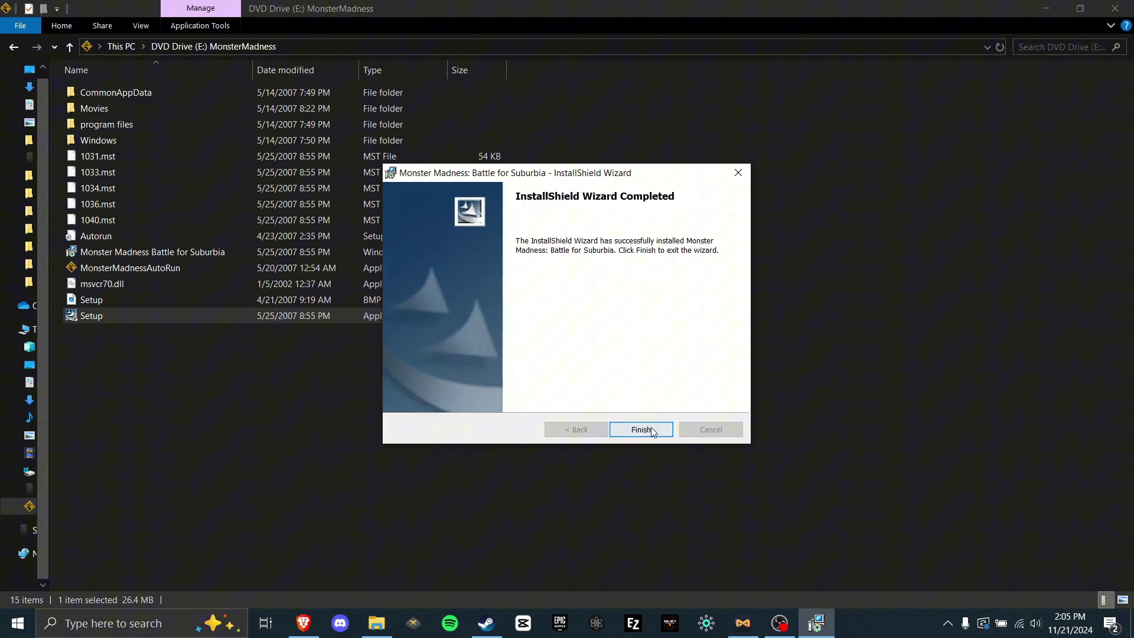
pyautogui.click(626, 429)
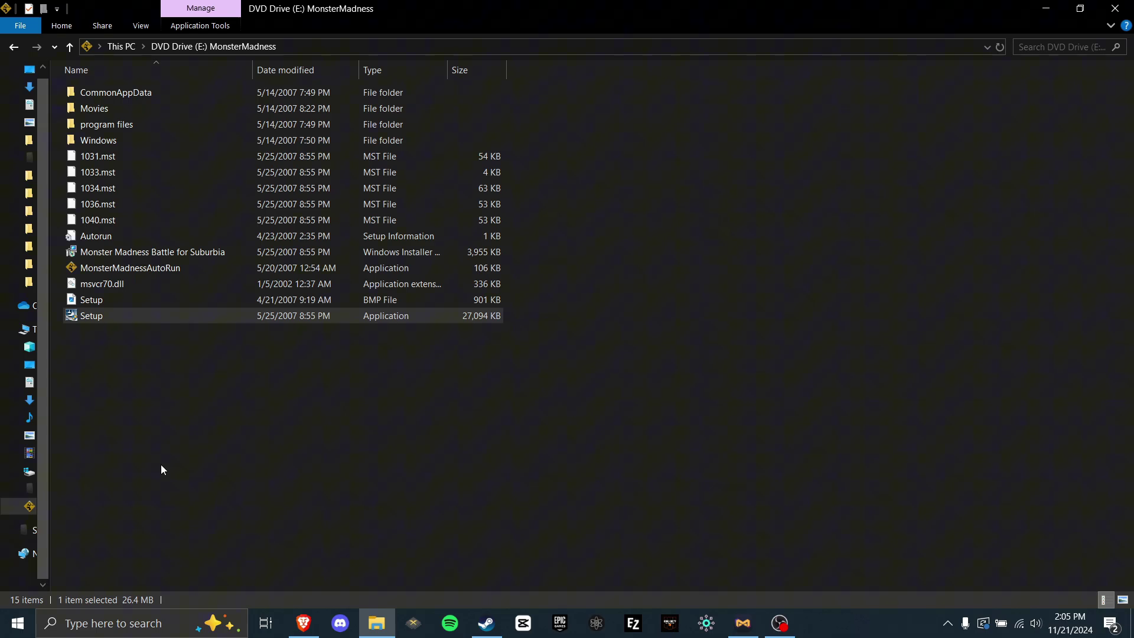
# - Open C: in a second window at Program Files (x86)\Artificial Studios\Monster Madness
pyautogui.rightClick(30, 471)
pyautogui.click(81, 194)
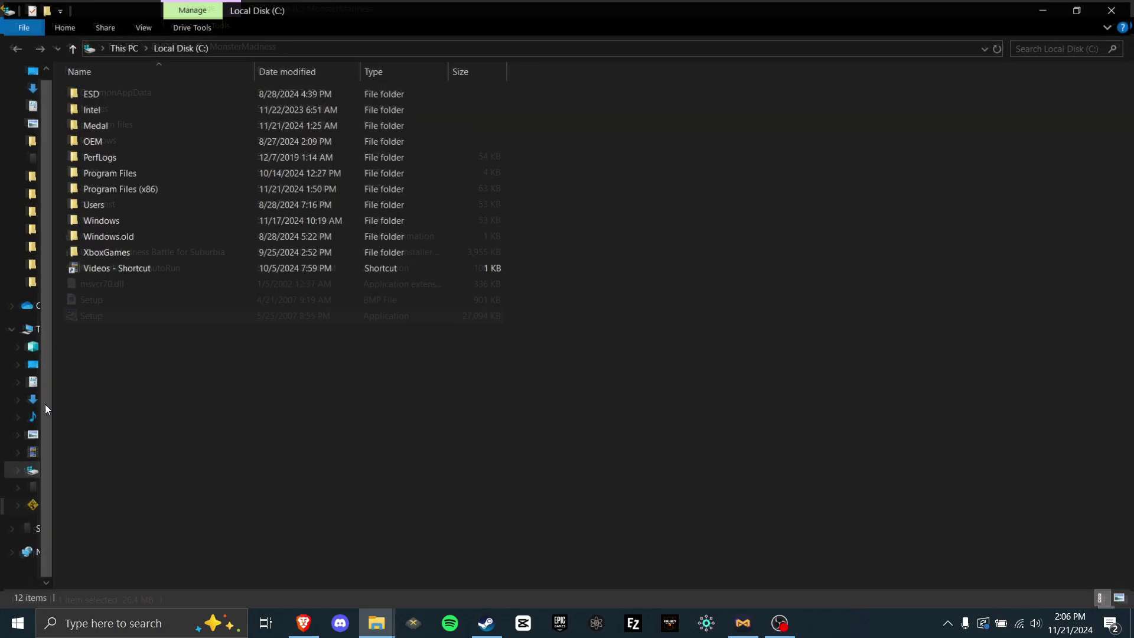
pyautogui.click(1078, 16)
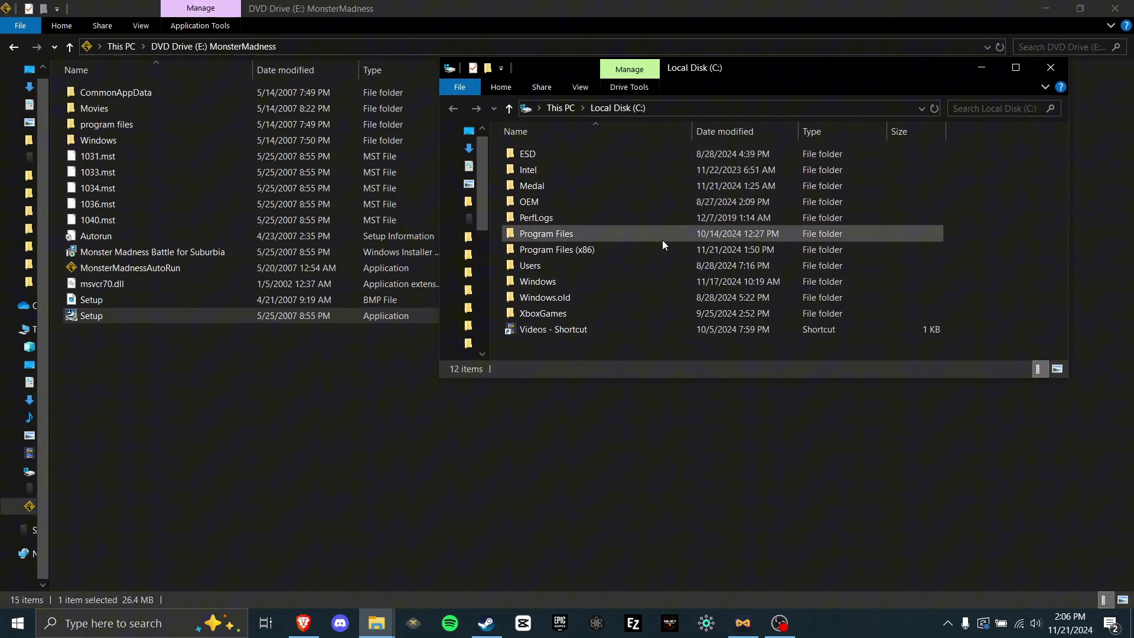
pyautogui.doubleClick(644, 246)
pyautogui.doubleClick(571, 171)
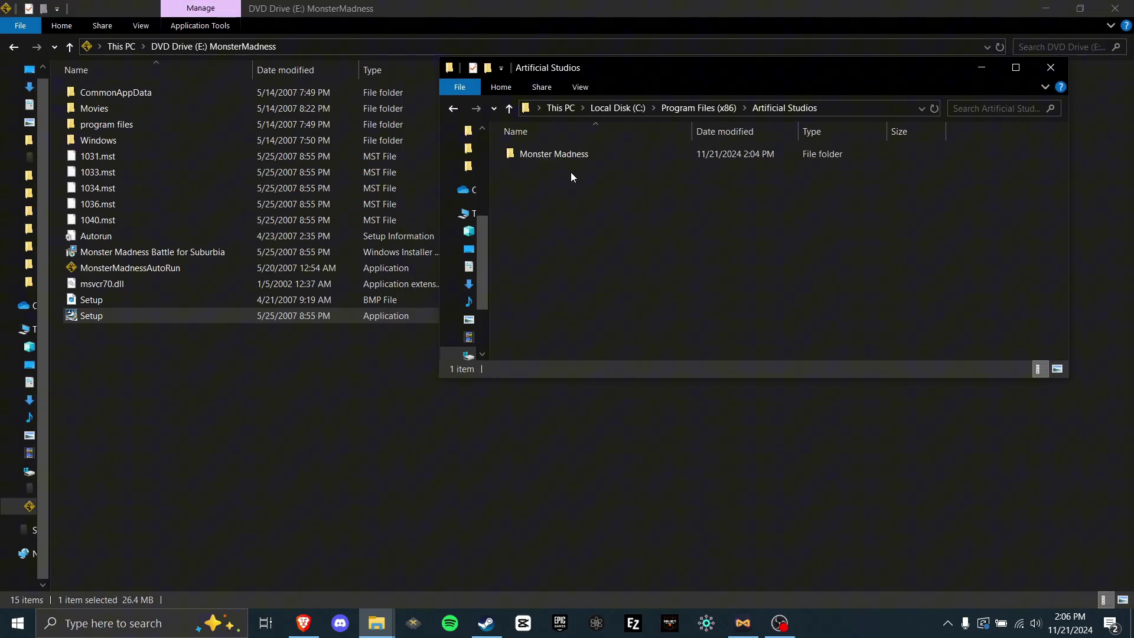
pyautogui.doubleClick(569, 155)
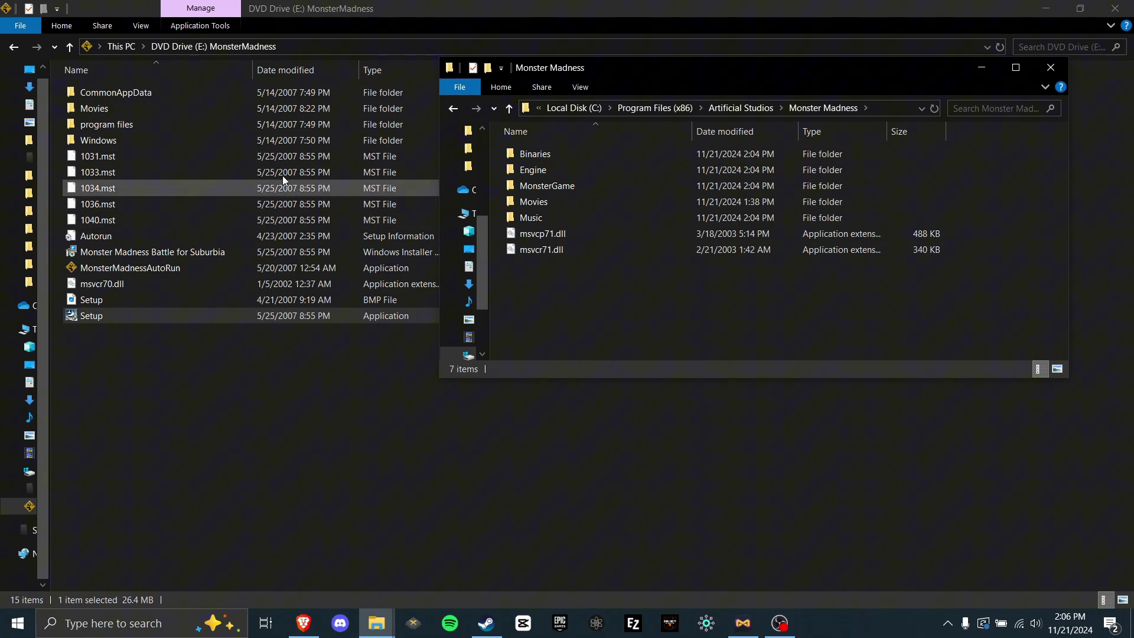
# - Copy the disc's Movies folder into that install folder, replacing the existing files
pyautogui.click(129, 107)
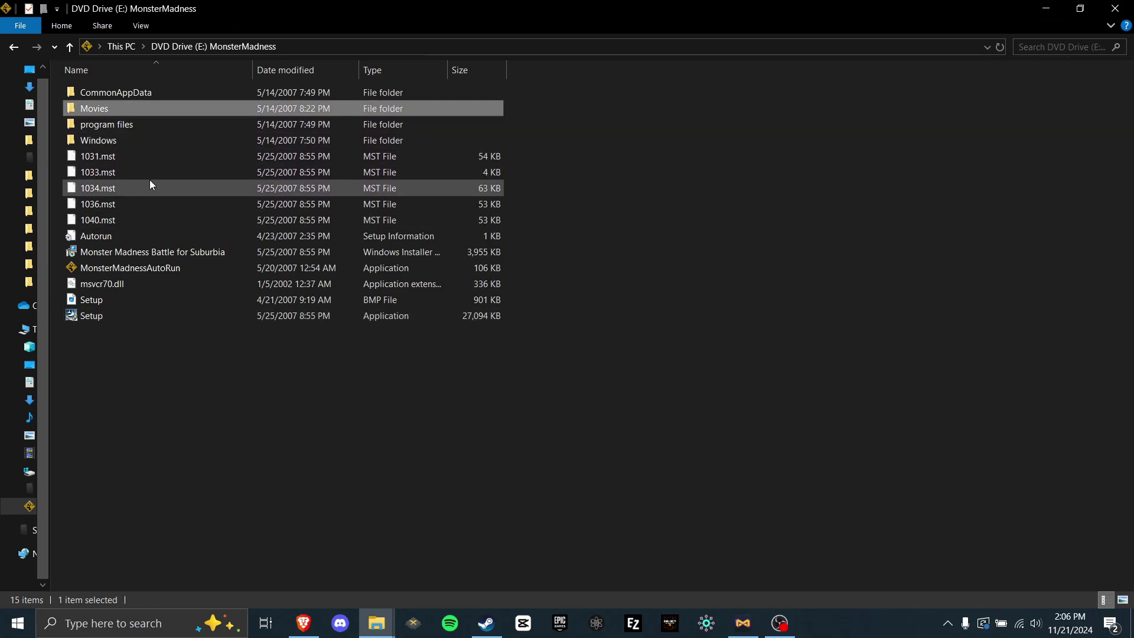
pyautogui.hotkey('alt', 'Tab')
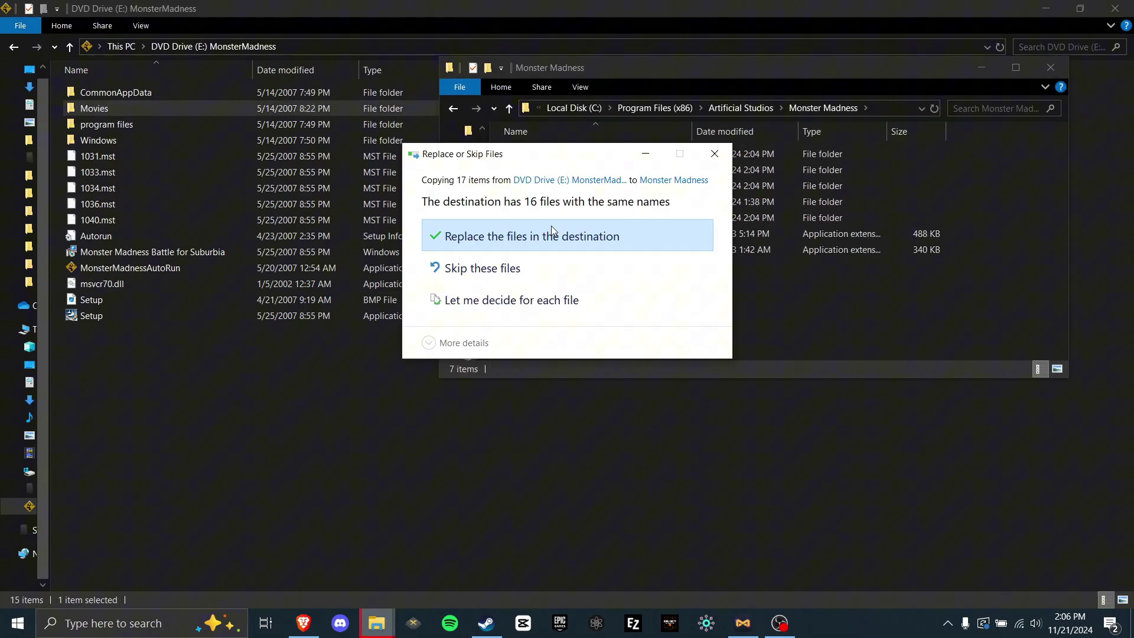
pyautogui.click(528, 248)
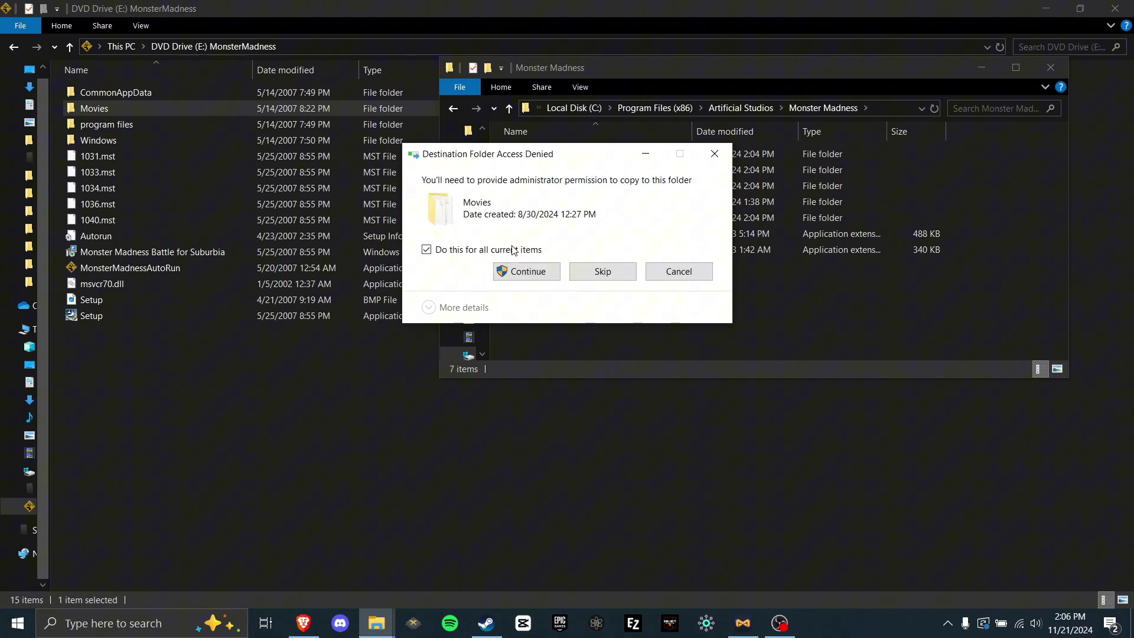
pyautogui.click(528, 272)
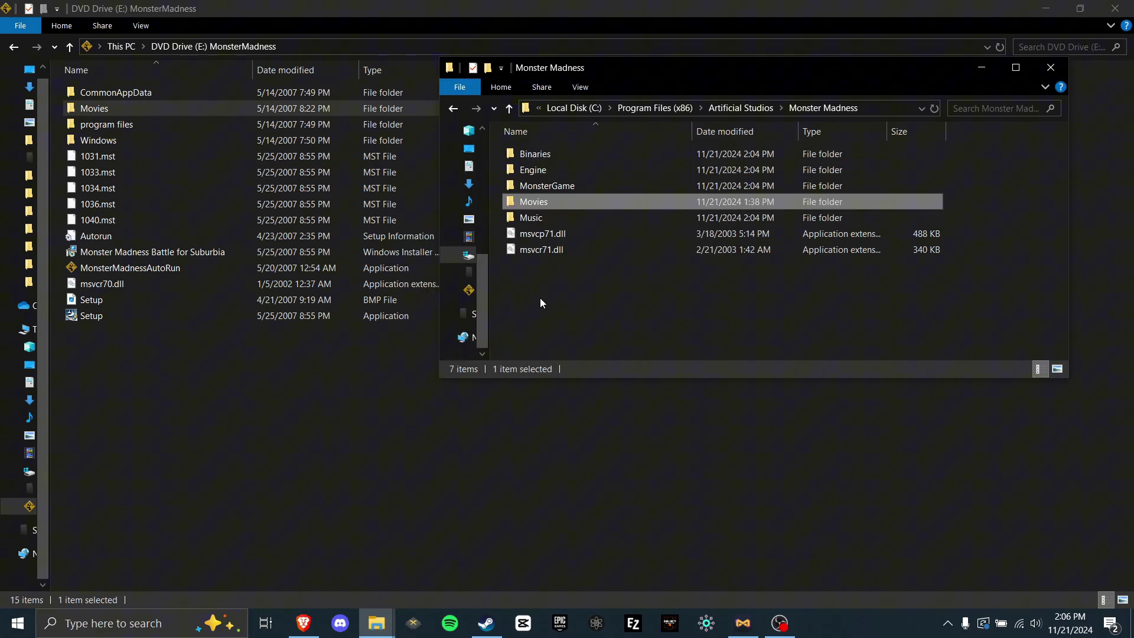
# - Open the NoCD mod's Crack\HATRED folder from the Seagate portable drive in a new window
pyautogui.rightClick(472, 279)
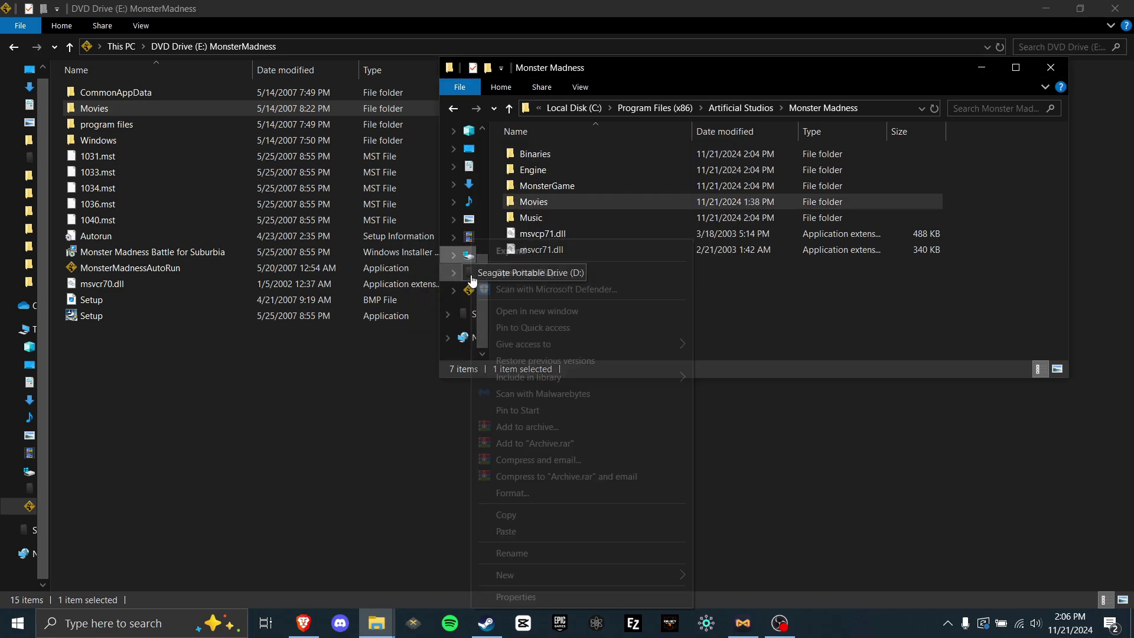
pyautogui.click(502, 311)
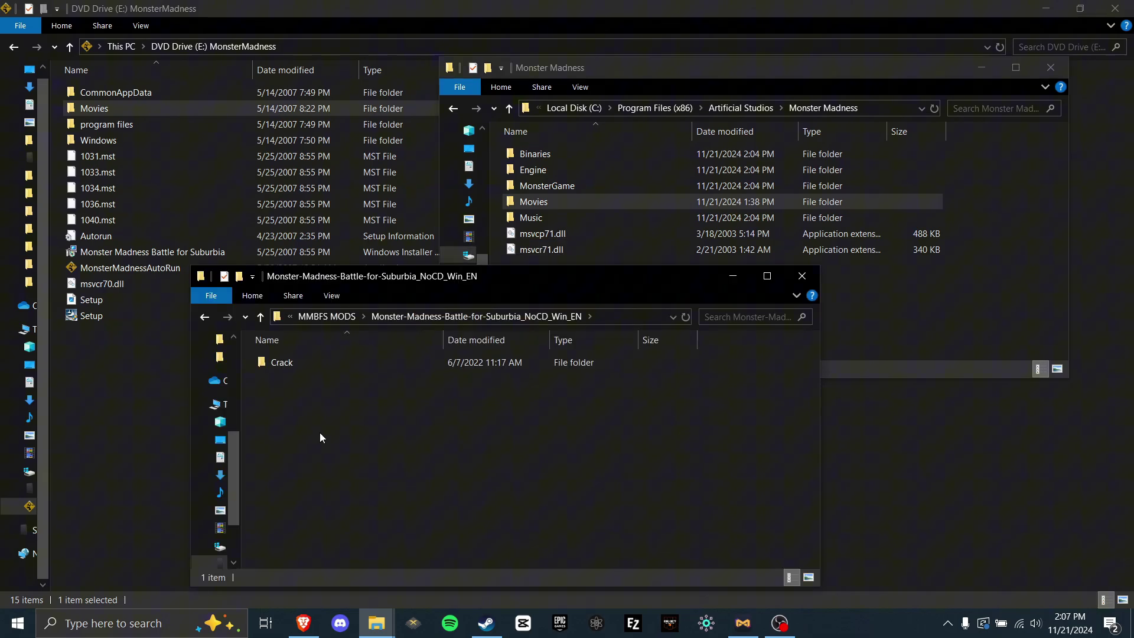
pyautogui.doubleClick(285, 365)
pyautogui.doubleClick(339, 362)
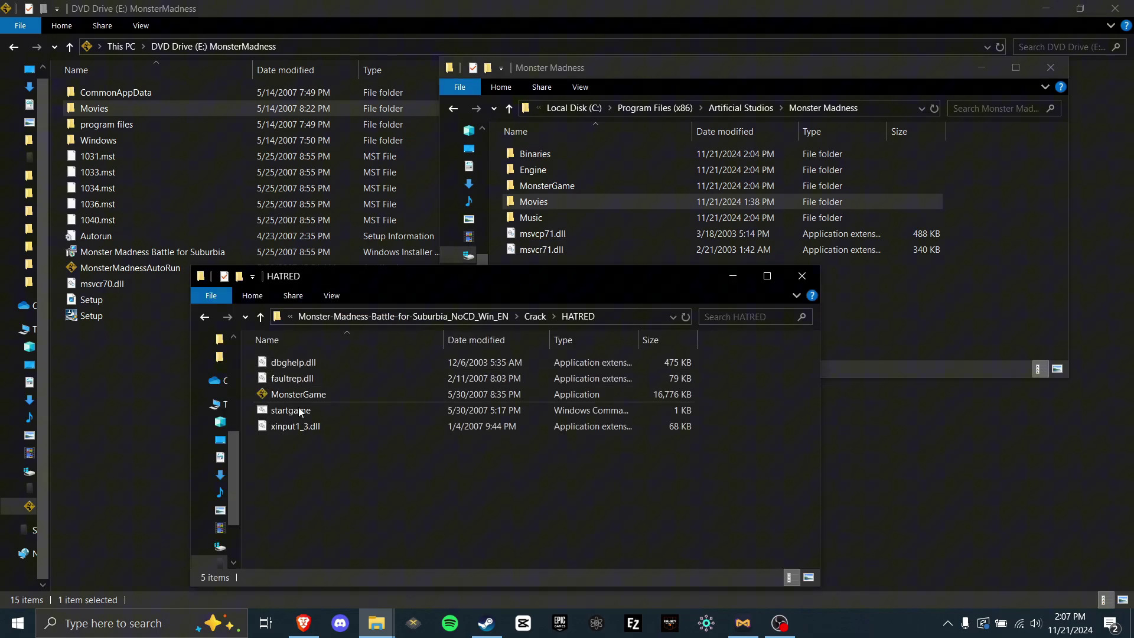
# - Copy the five HATRED files into the game's Binaries folder, replacing the originals
pyautogui.moveTo(377, 501); pyautogui.dragTo(358, 353)
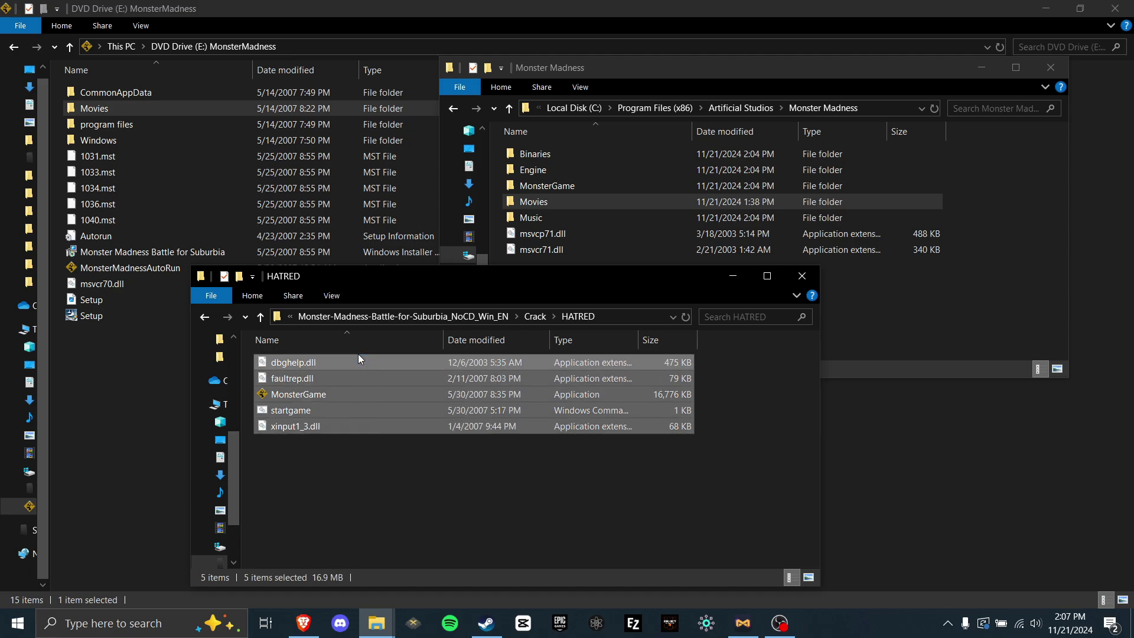
pyautogui.doubleClick(552, 153)
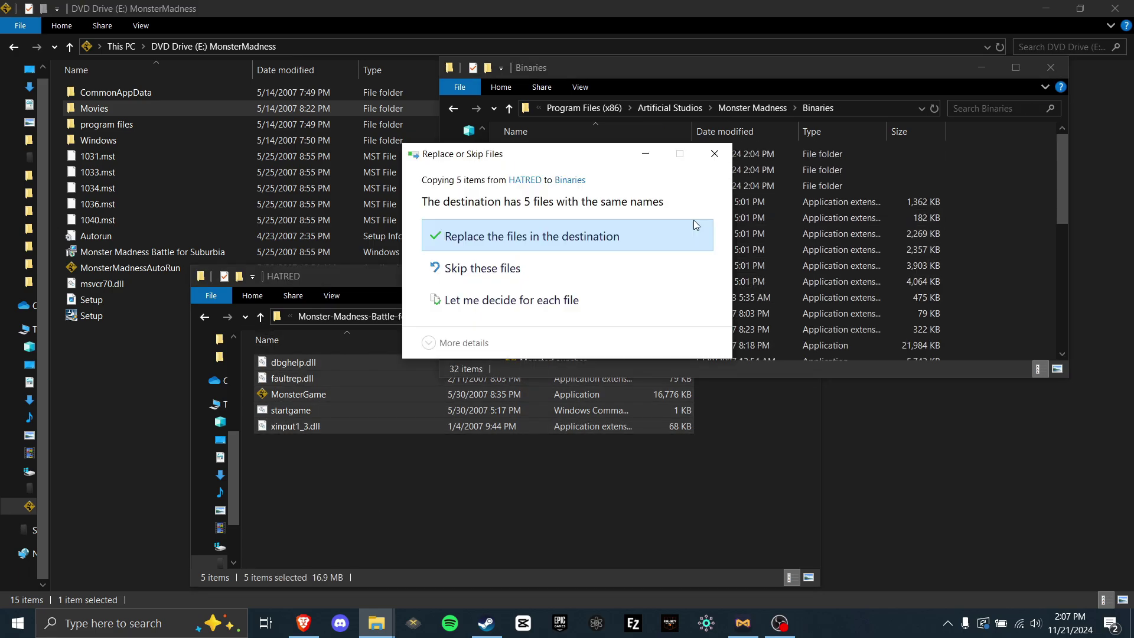
pyautogui.click(590, 242)
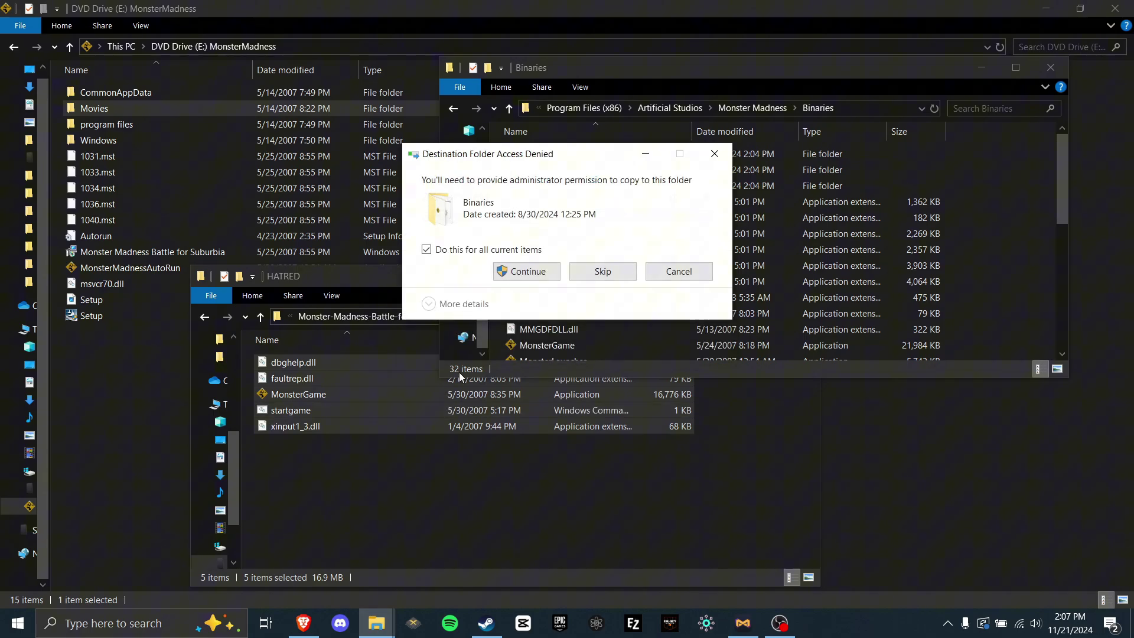
pyautogui.click(527, 271)
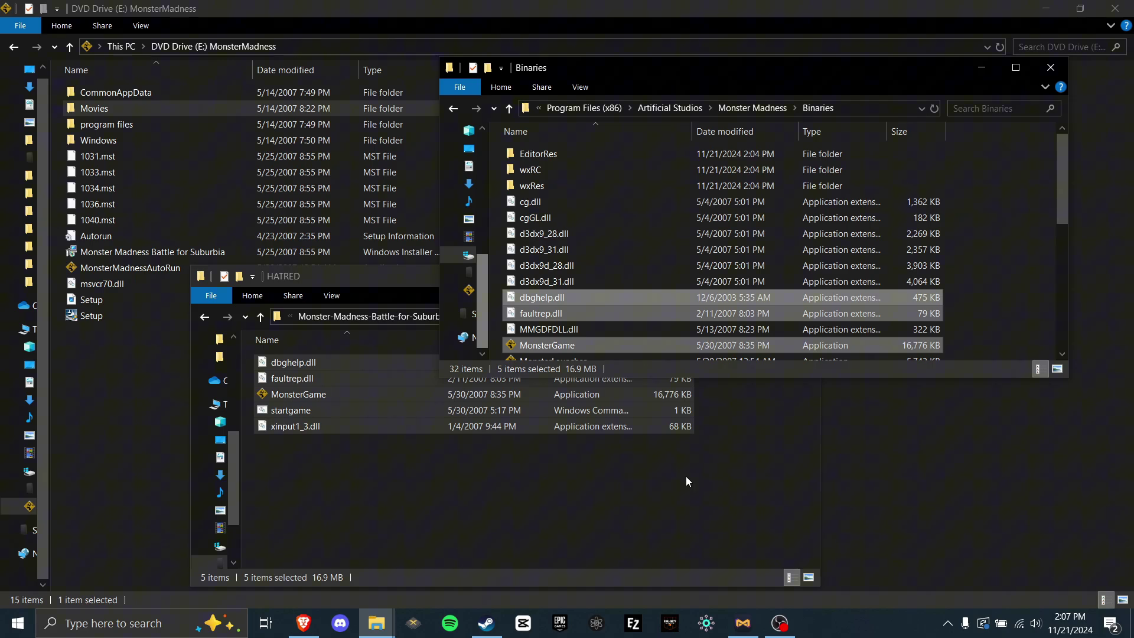
pyautogui.scroll(-3, 702, 215)
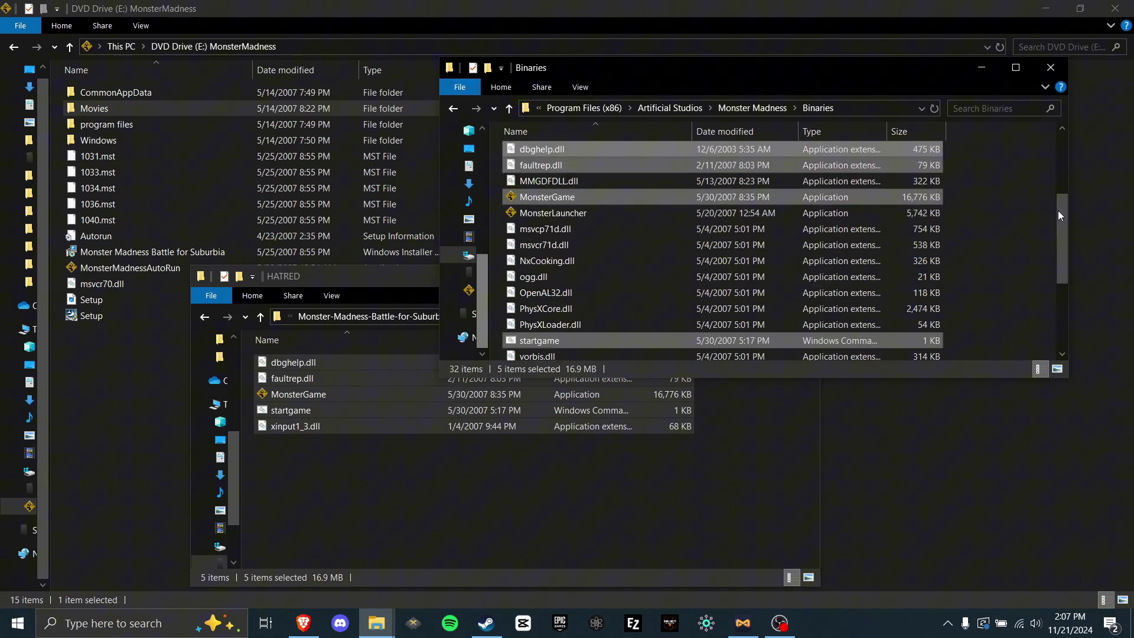
# - Maximize the Binaries folder and run MonsterLauncher as administrator
pyautogui.click(1018, 204)
pyautogui.click(1016, 67)
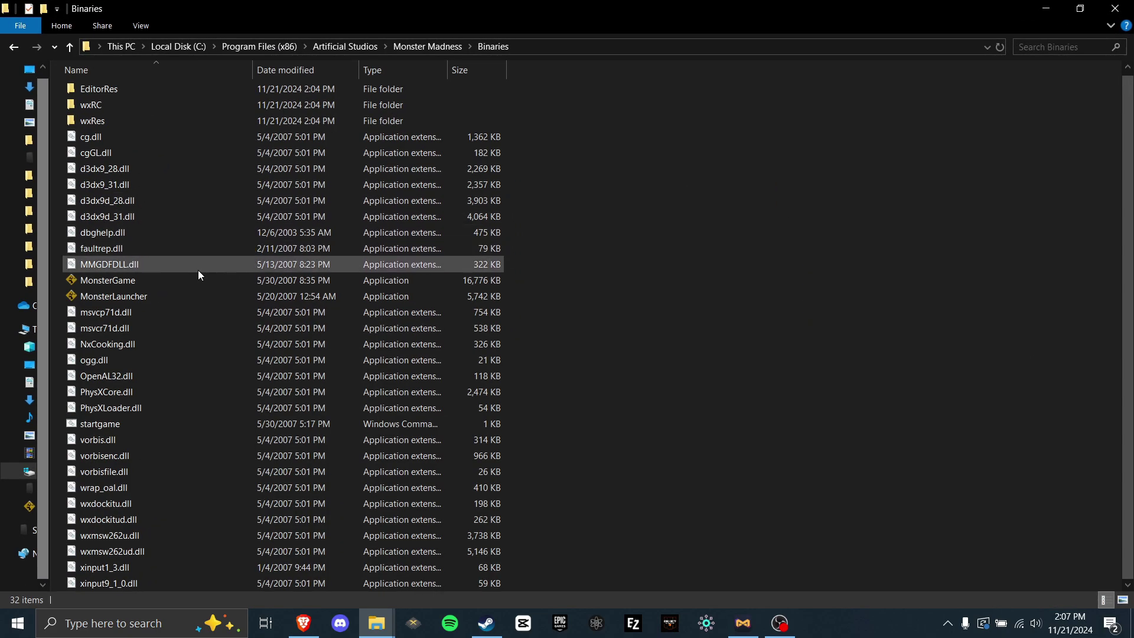
pyautogui.click(115, 300)
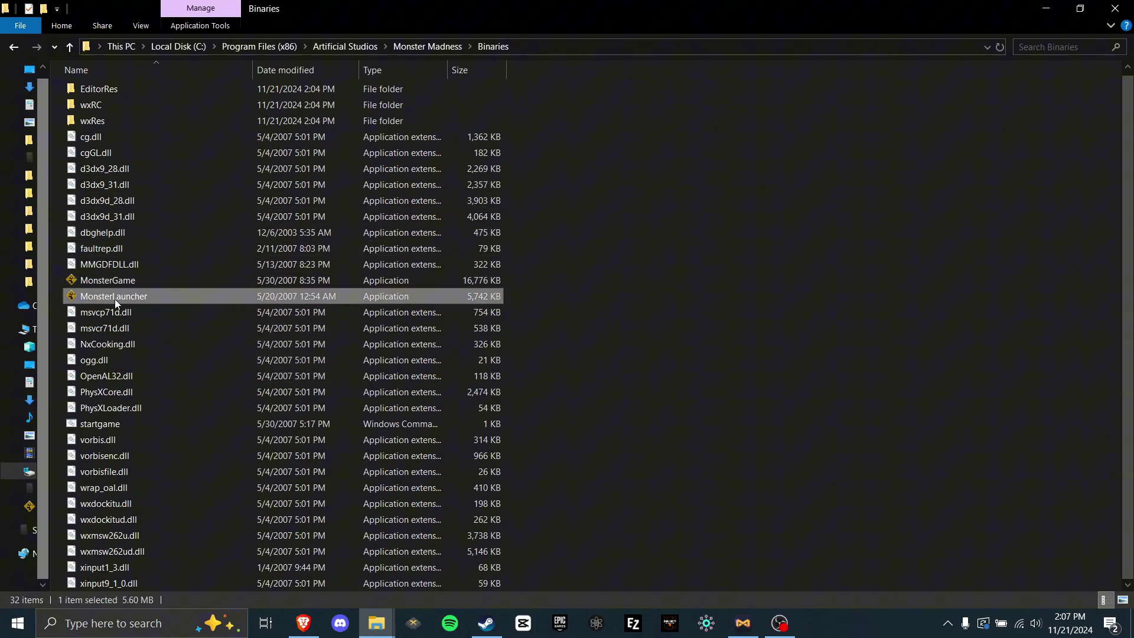
pyautogui.rightClick(114, 298)
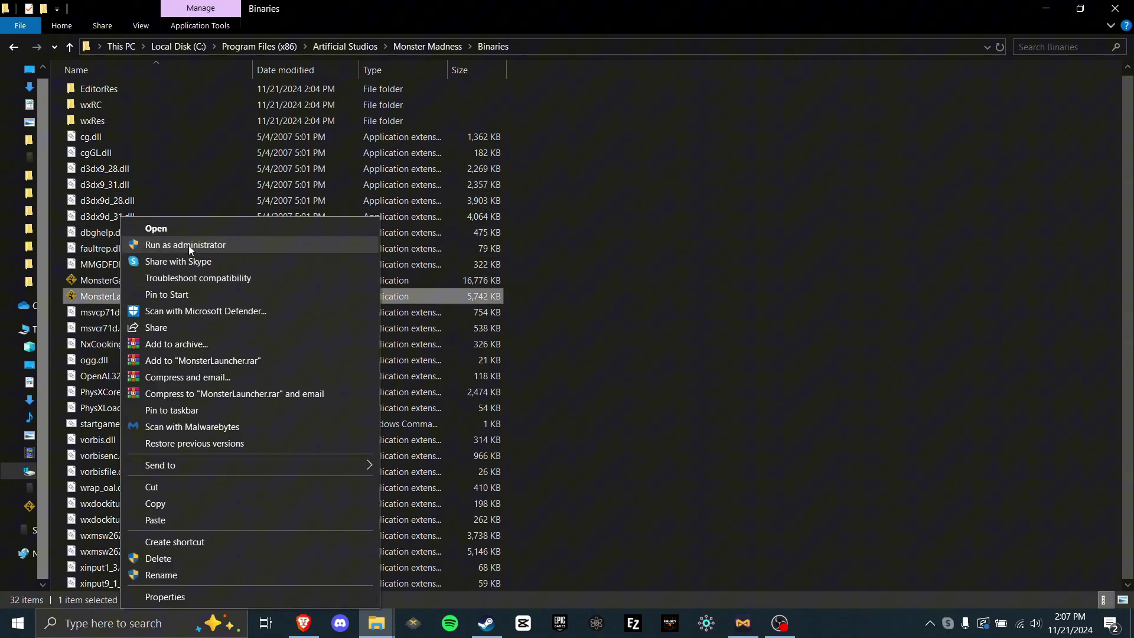
pyautogui.click(189, 245)
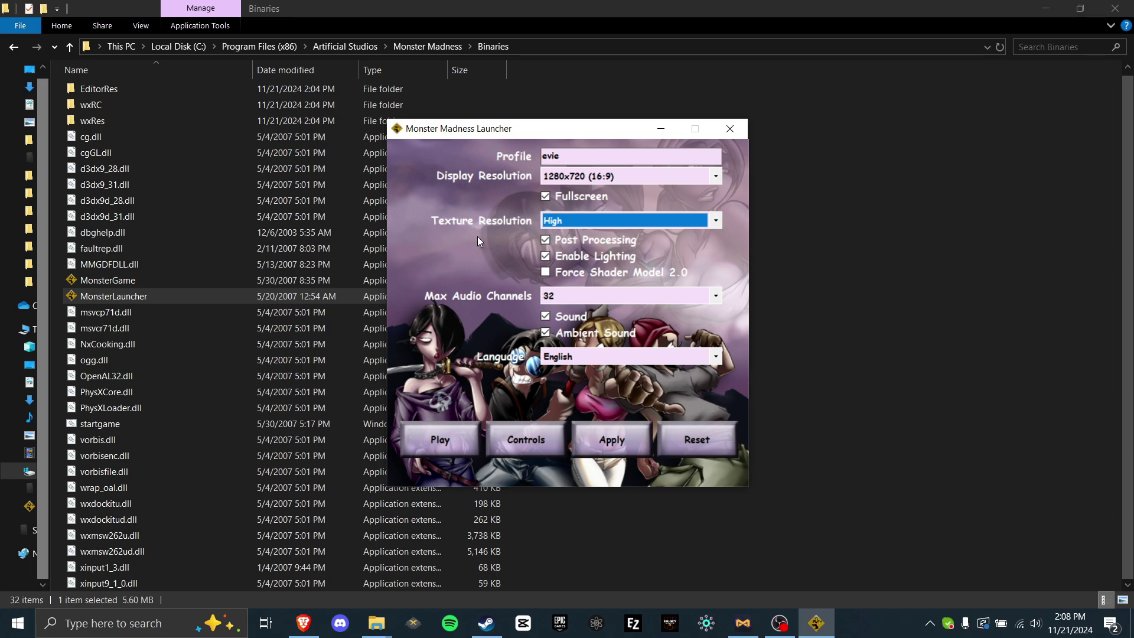
# - Set the launcher to 1920x1080 with Fullscreen off, review Controls, and apply
pyautogui.click(544, 198)
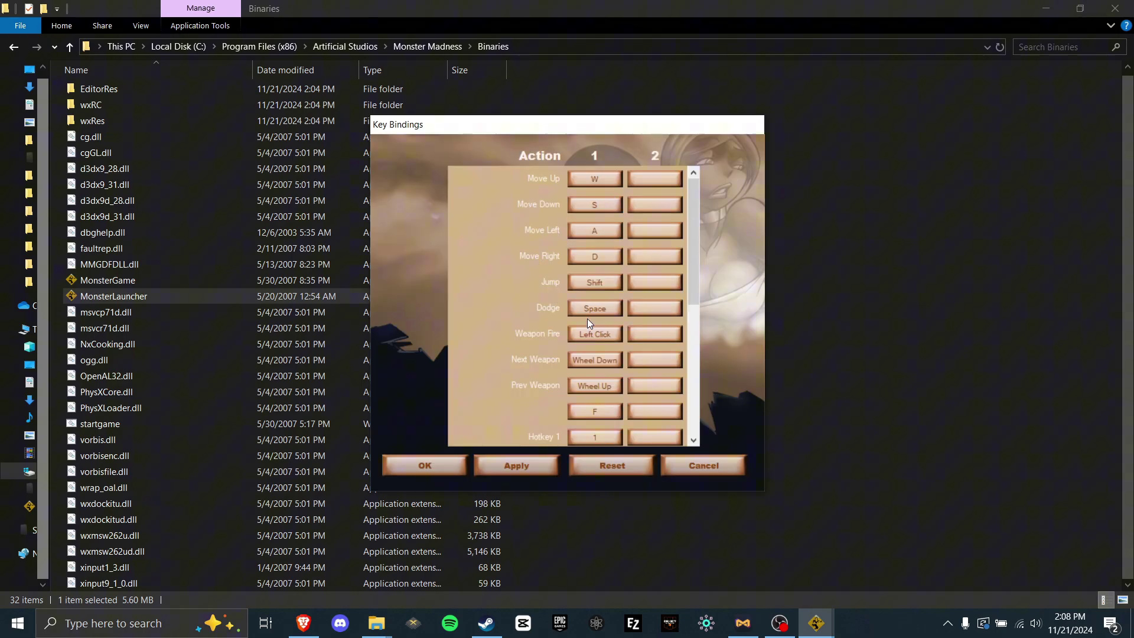
pyautogui.click(440, 470)
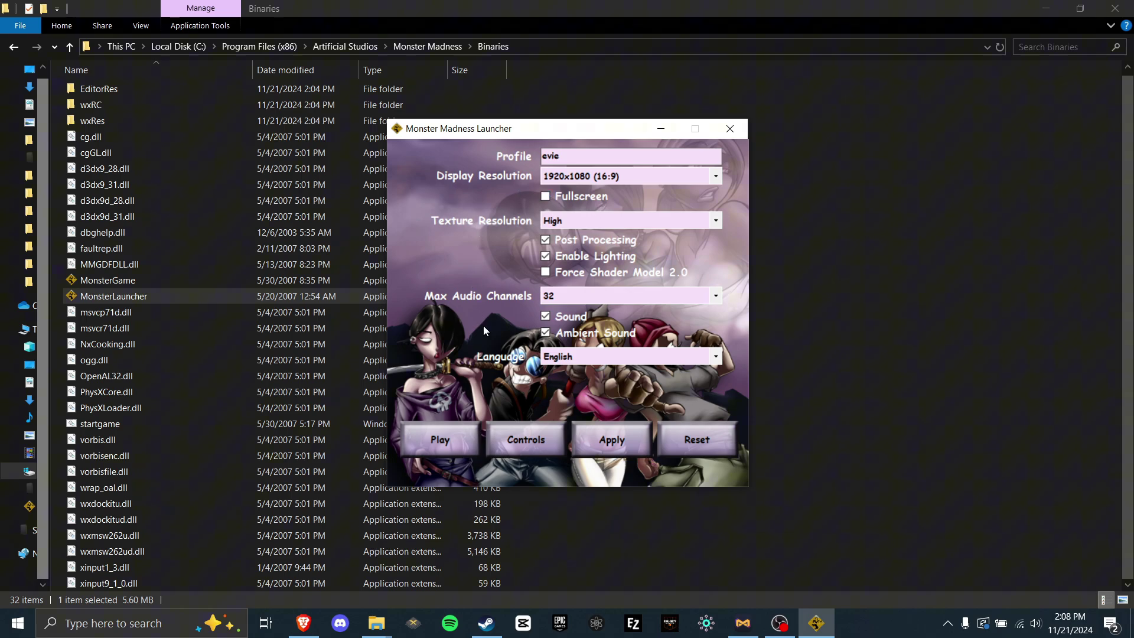
pyautogui.click(615, 434)
# - Close the launcher and run the startgame script from the Binaries folder
pyautogui.click(615, 360)
pyautogui.click(727, 128)
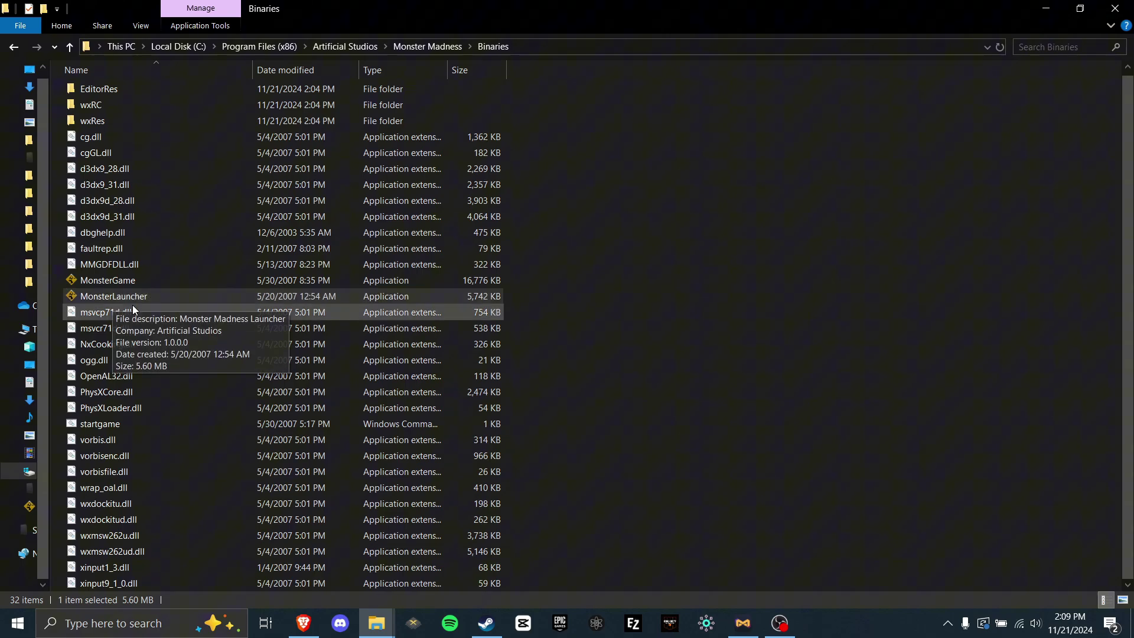
pyautogui.press('s')
pyautogui.press('Return')
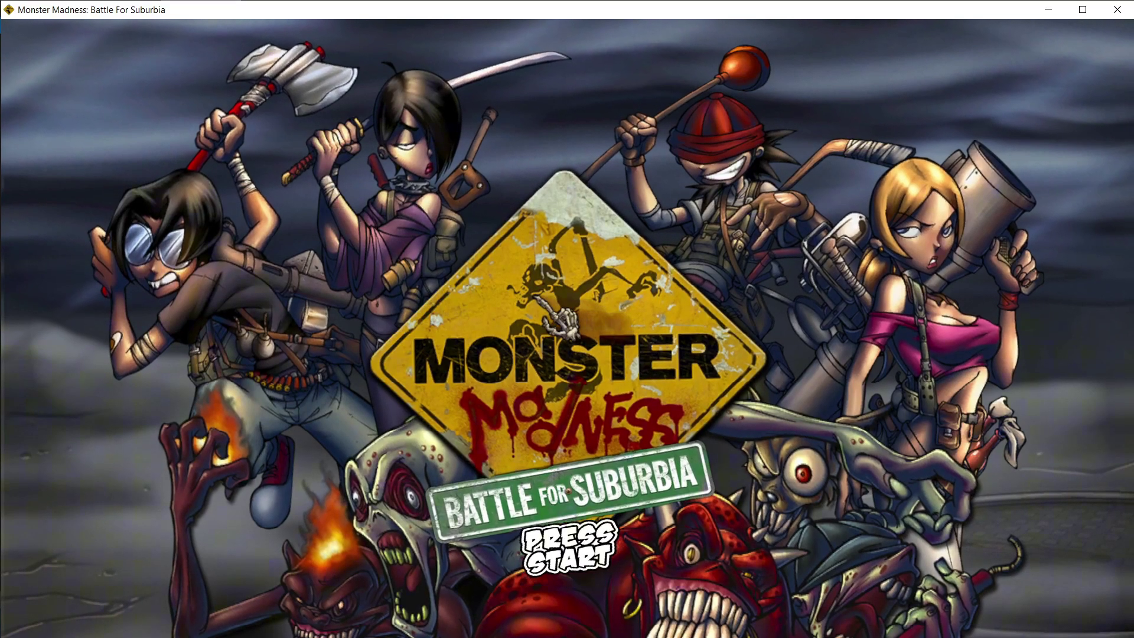
# - Get past the Press Start title screen and choose Adventure from the main menu
pyautogui.press('Return')
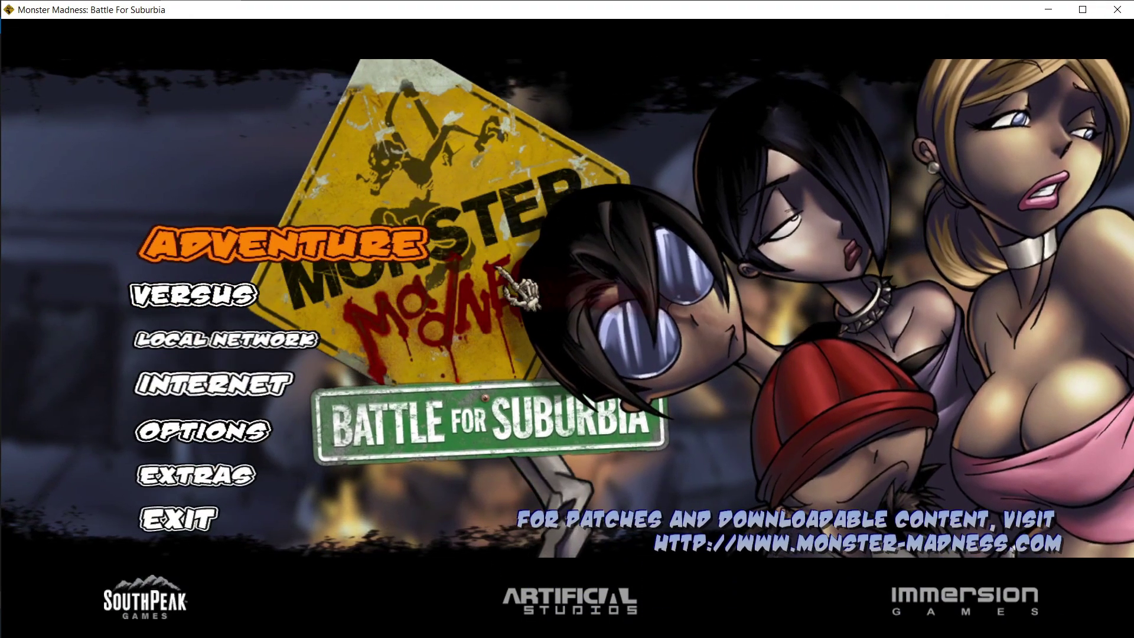
pyautogui.press('Return')
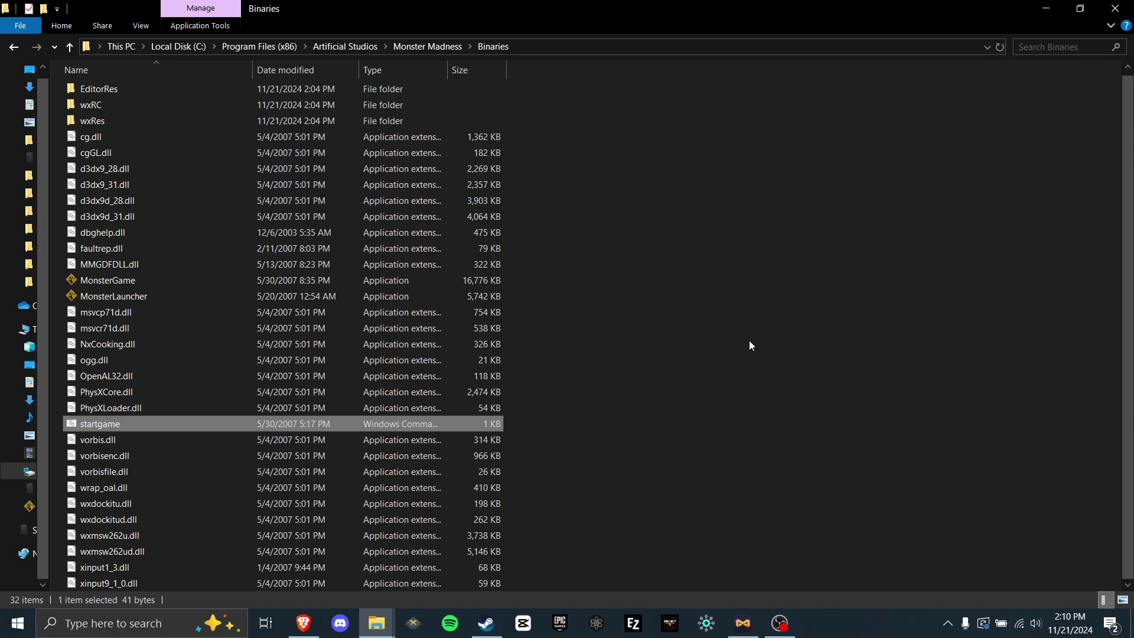
pyautogui.press('super')
pyautogui.write('dev')
pyautogui.press('Return')
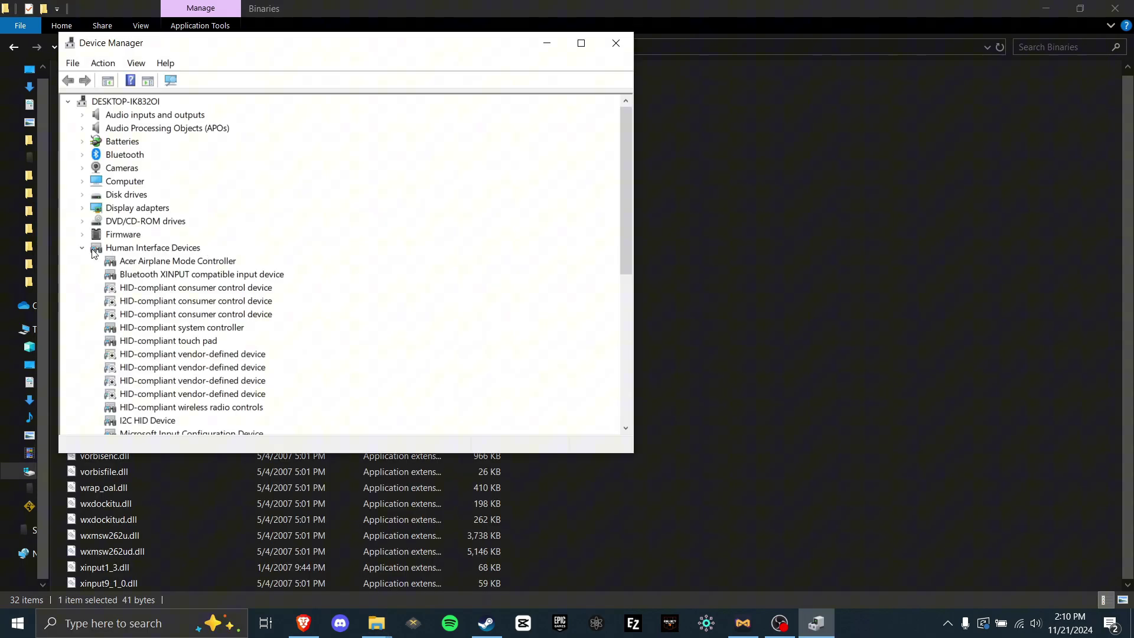
pyautogui.scroll(-2, 95, 254)
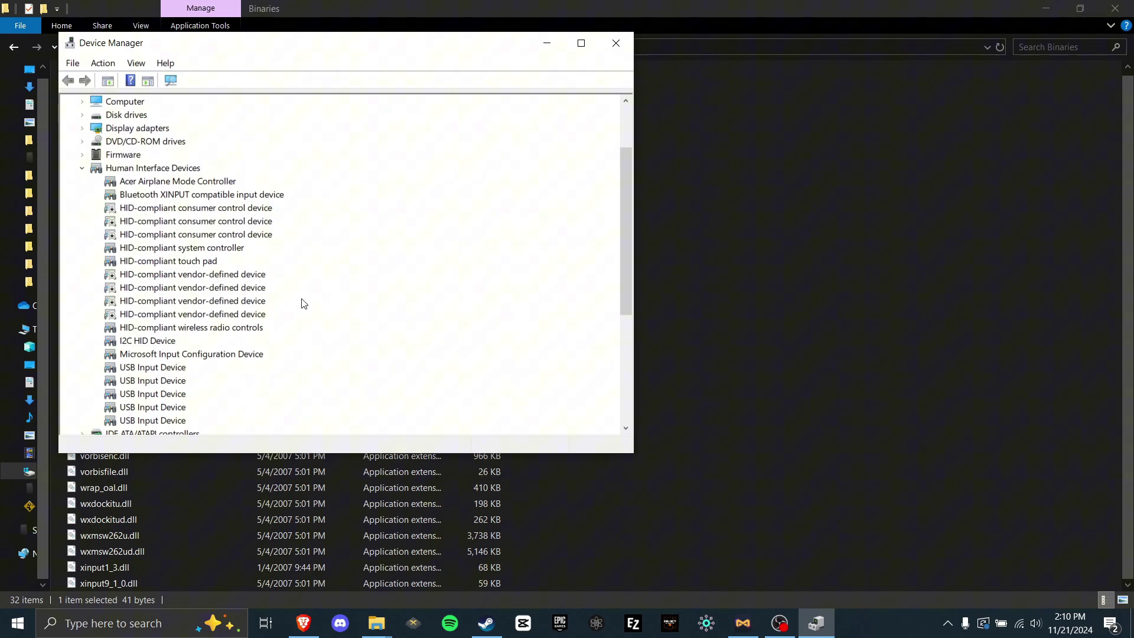
pyautogui.rightClick(232, 212)
pyautogui.click(406, 132)
# - Close Device Manager, leaving the Google Drive page for Zack's House.rar in view
pyautogui.hotkey('alt', 'F4')
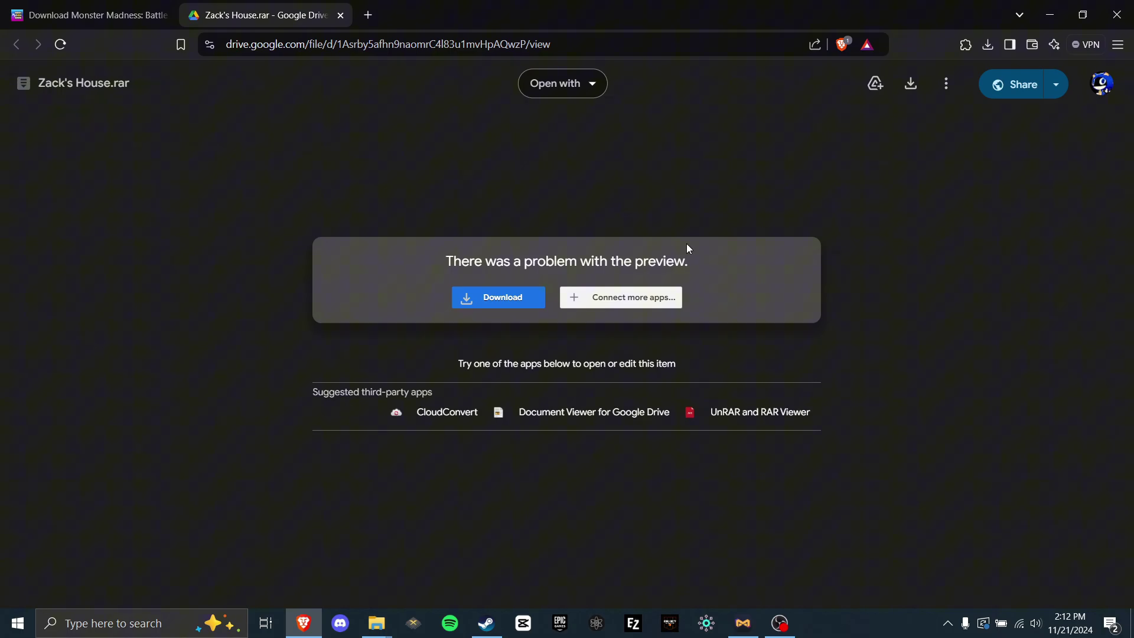
# - Open the Zack's House mod's Monster Madness folder and select all six folders and files
pyautogui.click(377, 623)
pyautogui.doubleClick(109, 92)
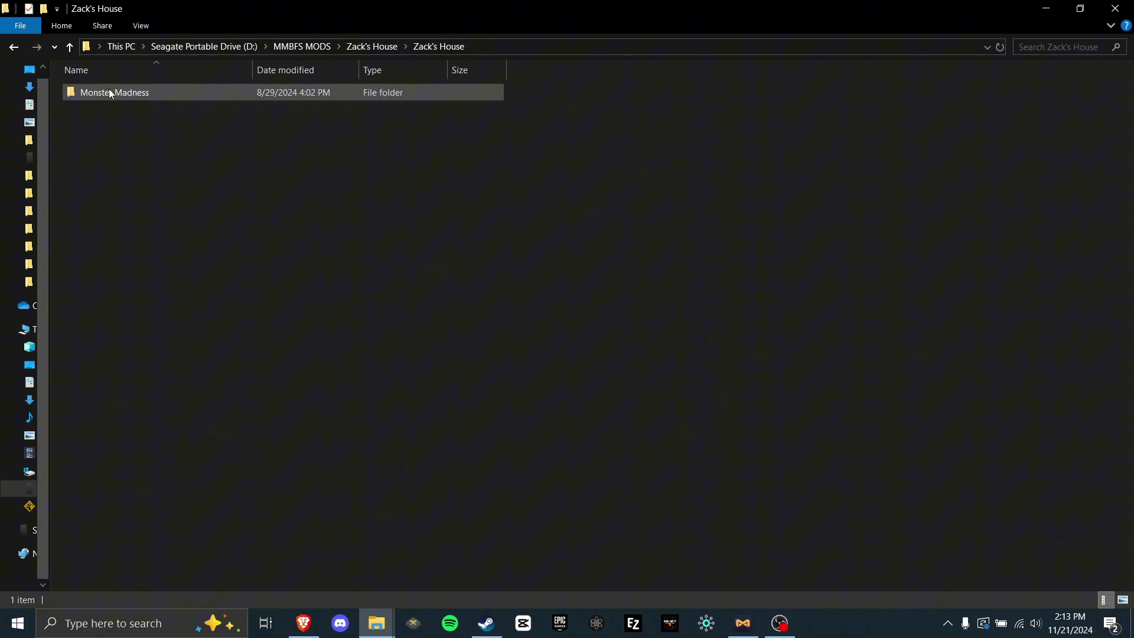
pyautogui.doubleClick(108, 92)
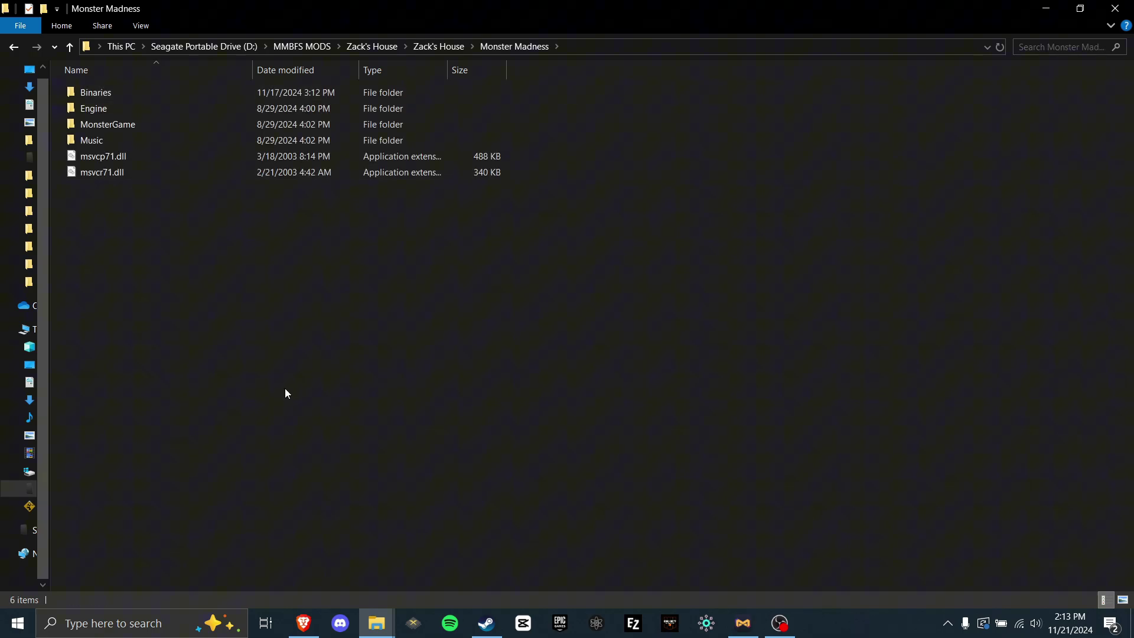
pyautogui.moveTo(260, 405); pyautogui.dragTo(221, 80)
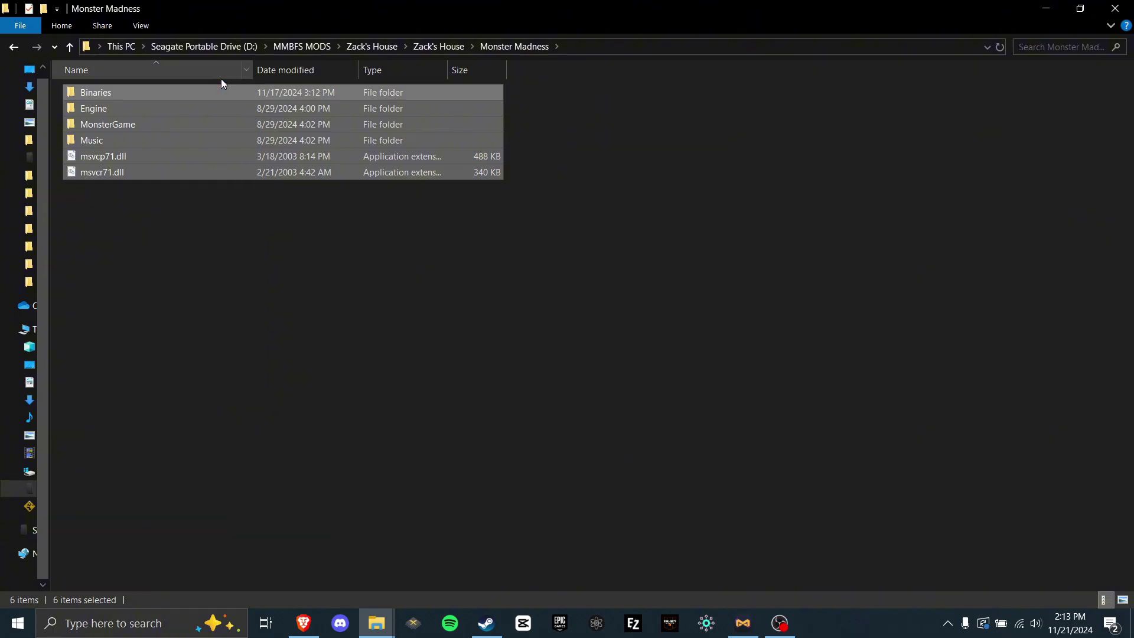
# - Paste them into the installed Monster Madness folder, replacing the existing files
pyautogui.click(376, 623)
pyautogui.click(309, 551)
pyautogui.hotkey('alt', 'Left')
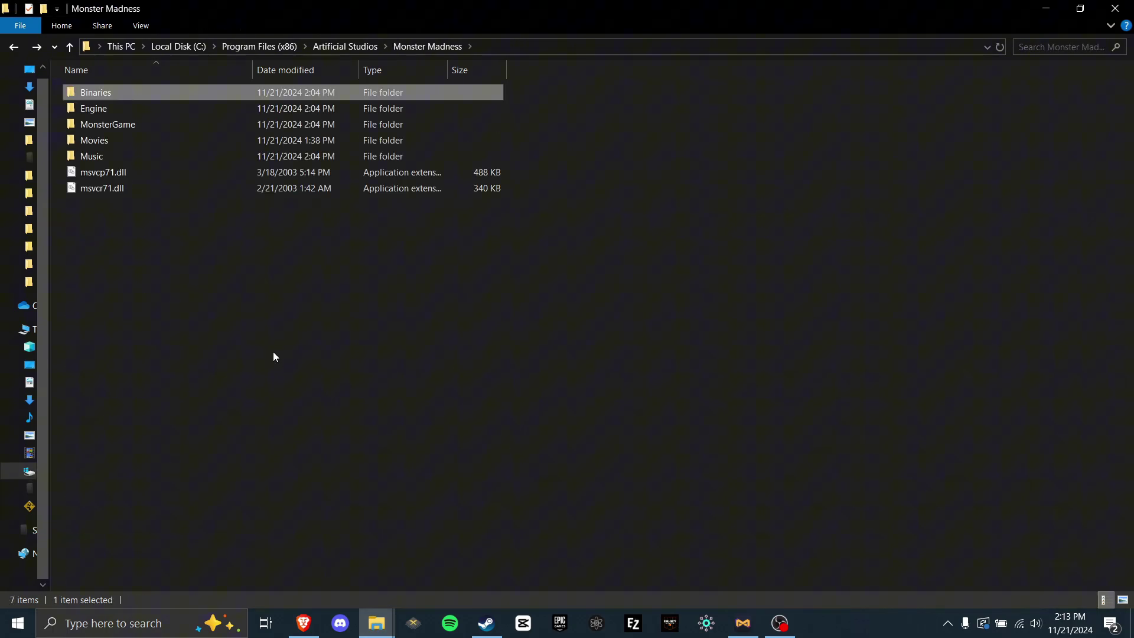
pyautogui.click(273, 352)
pyautogui.hotkey('ctrl', 'v')
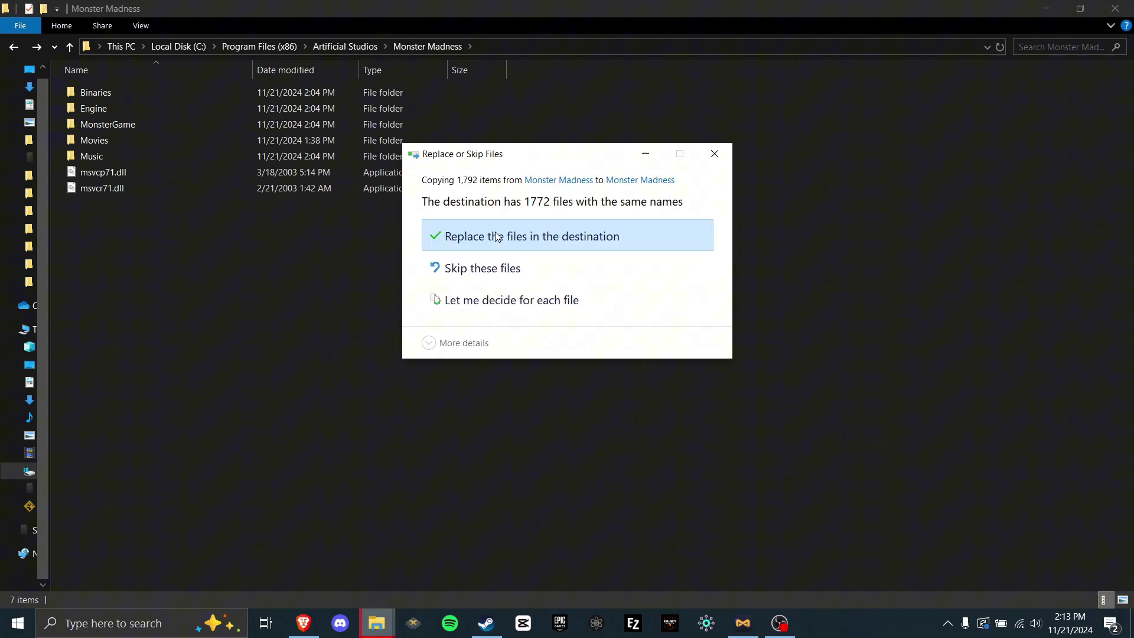
pyautogui.click(520, 233)
pyautogui.click(496, 271)
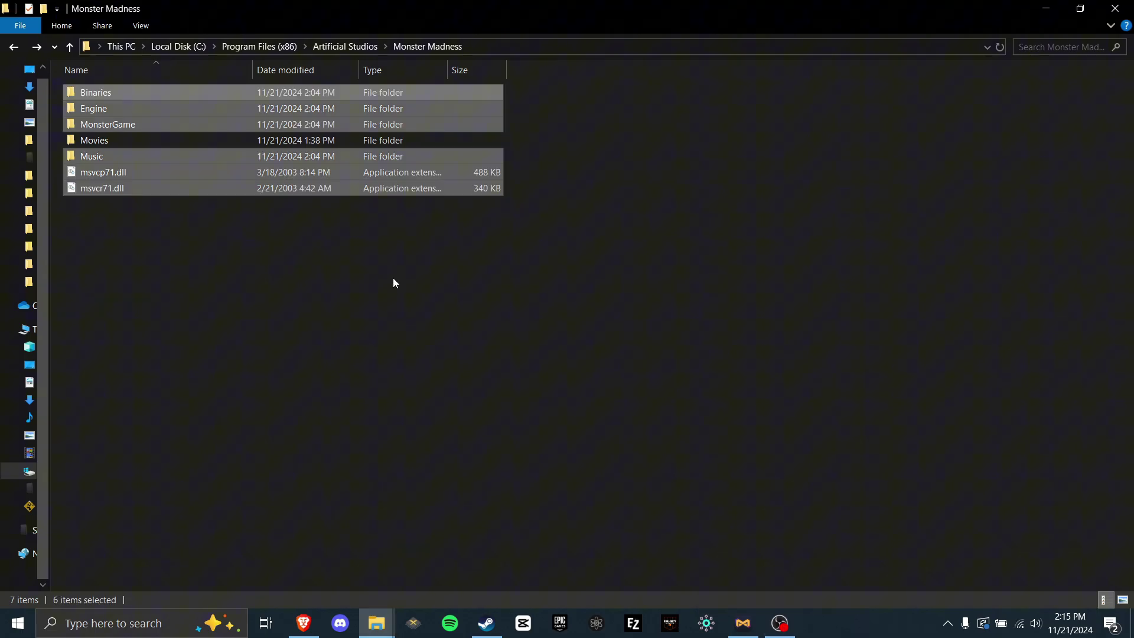
# - Launch Monster Madness by running the startgame script in the Binaries folder
pyautogui.doubleClick(148, 93)
pyautogui.click(116, 428)
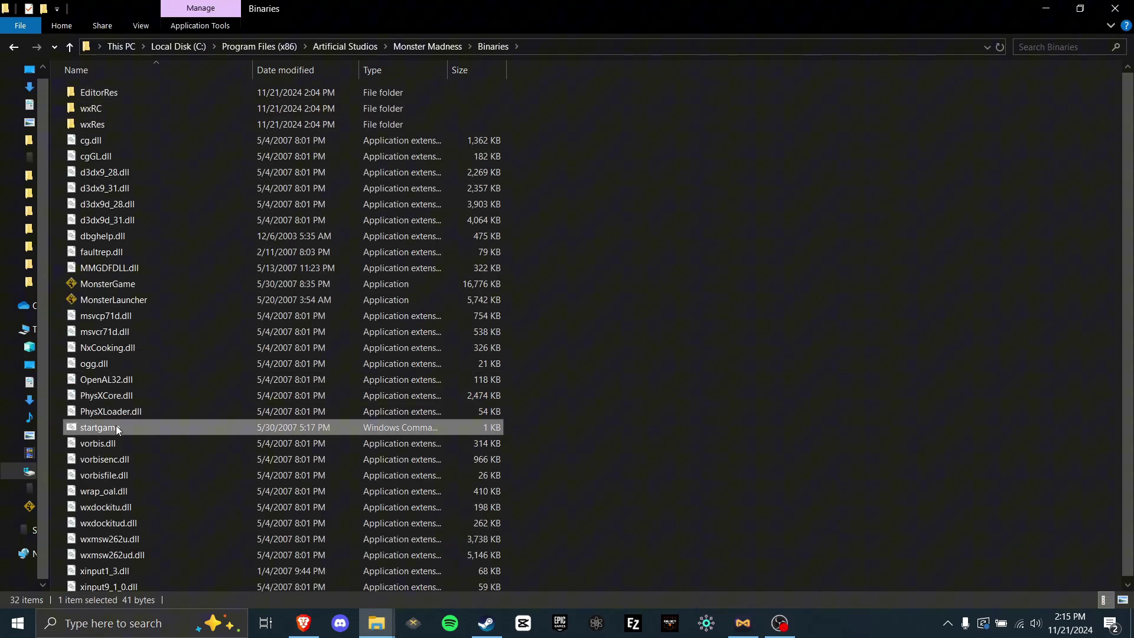
pyautogui.doubleClick(117, 428)
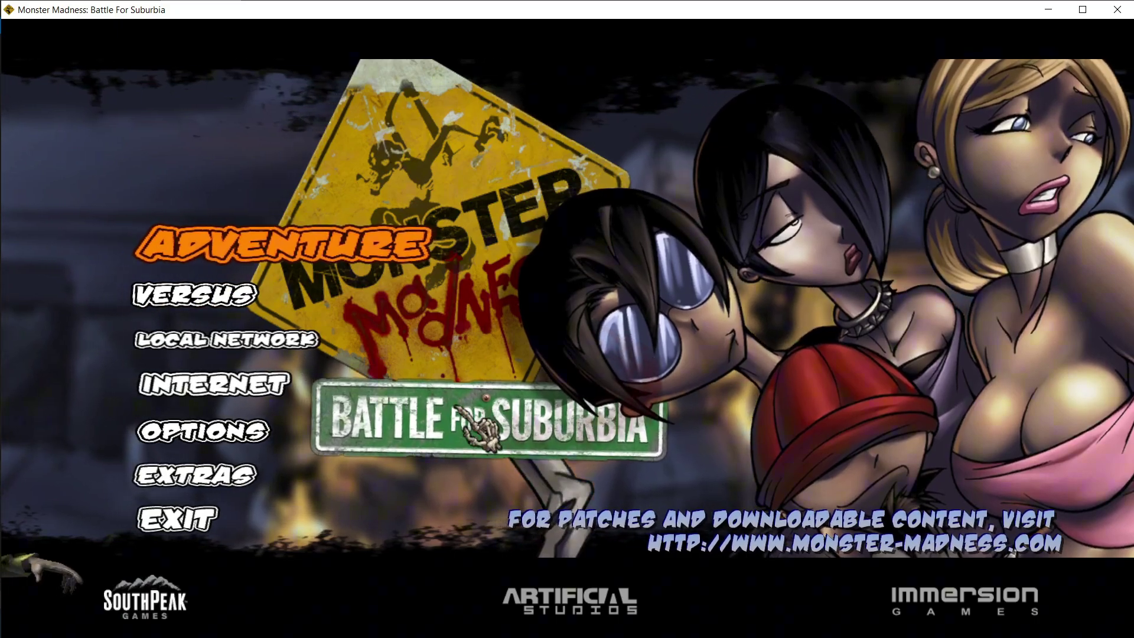
# - Host an Internet FFA Deathmatch on Zack's House, play briefly, then Alt+Tab out
pyautogui.click(214, 384)
pyautogui.click(655, 147)
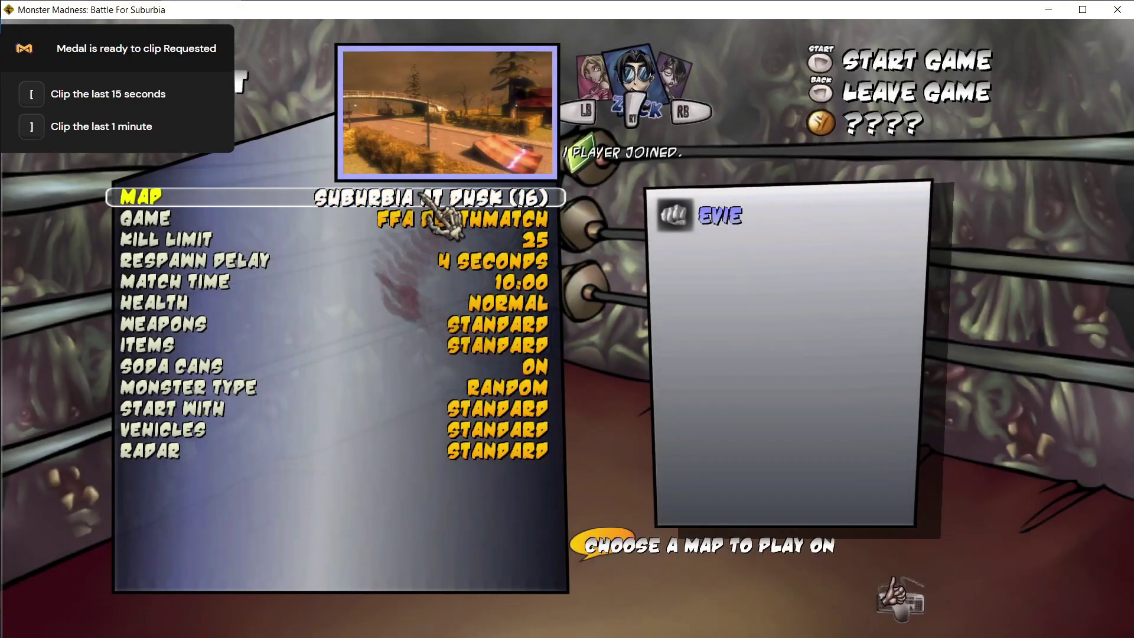
pyautogui.click(455, 207)
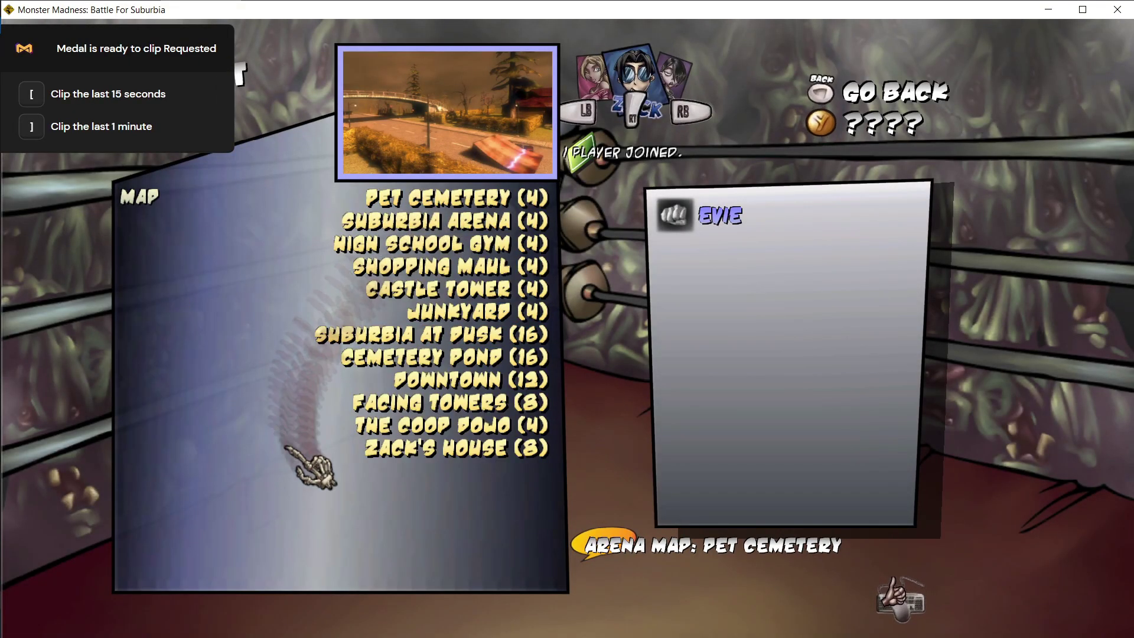
pyautogui.click(497, 455)
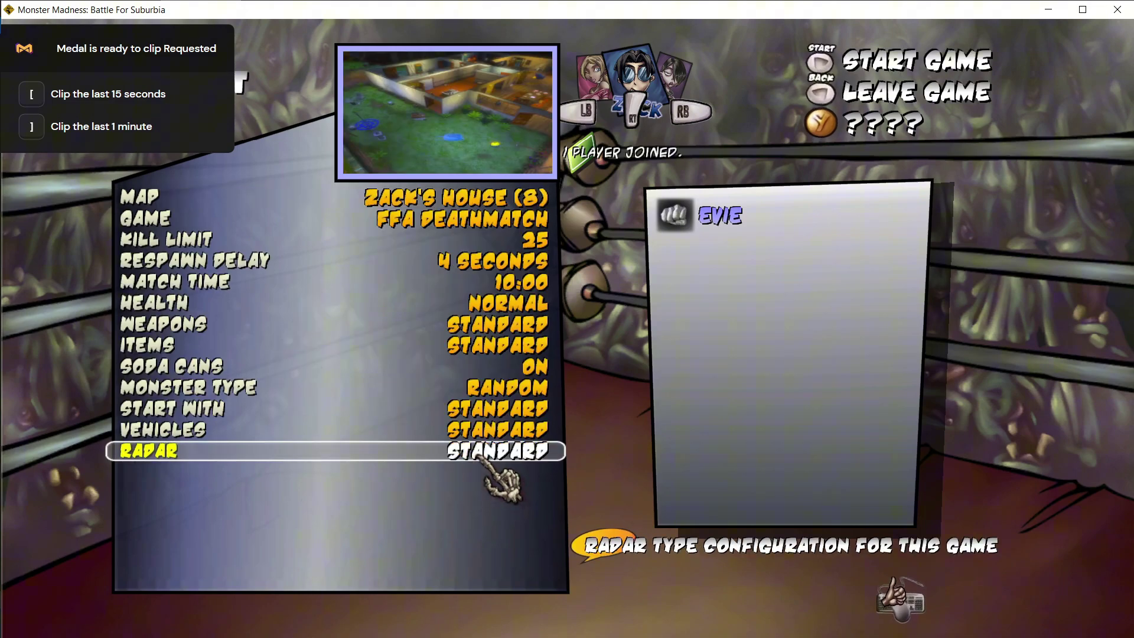
pyautogui.click(921, 59)
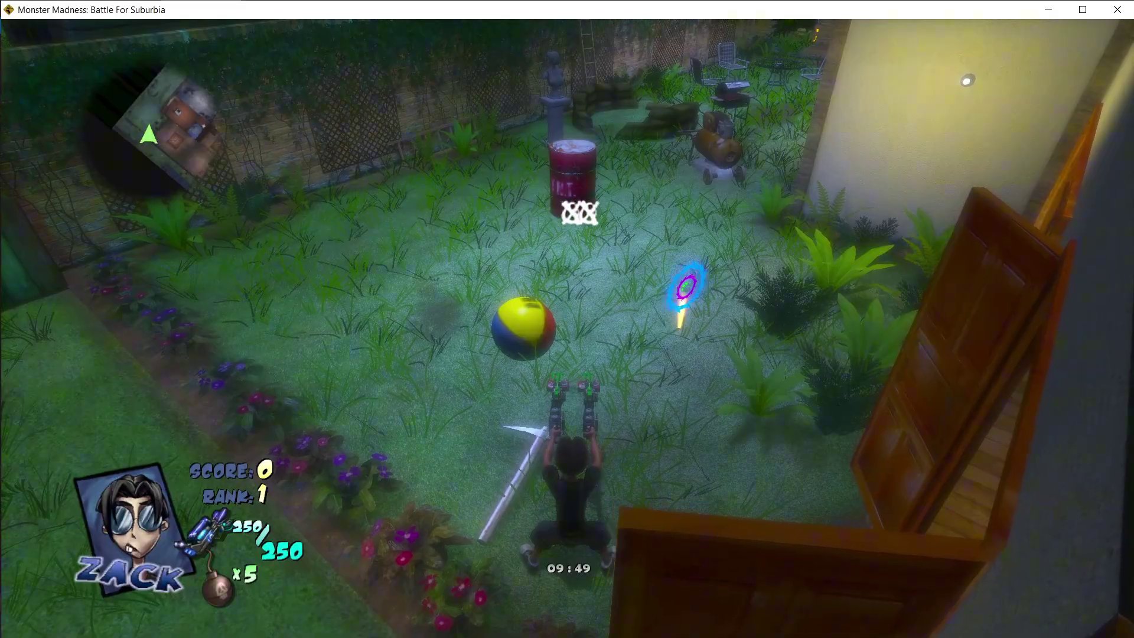
pyautogui.press('w')
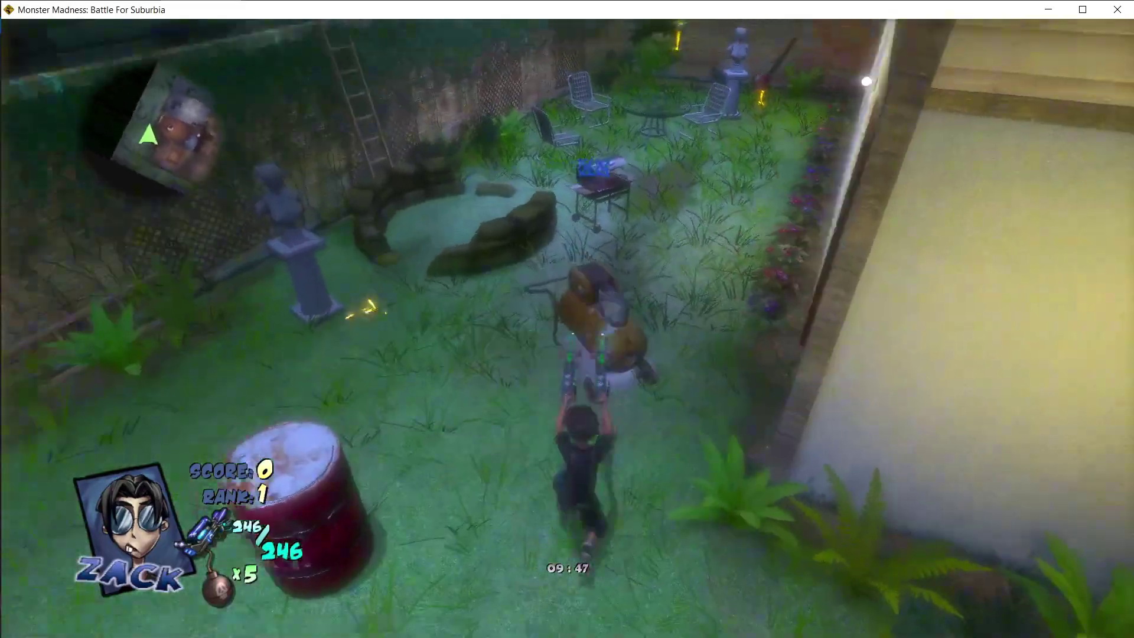
pyautogui.hotkey('alt', 'Tab')
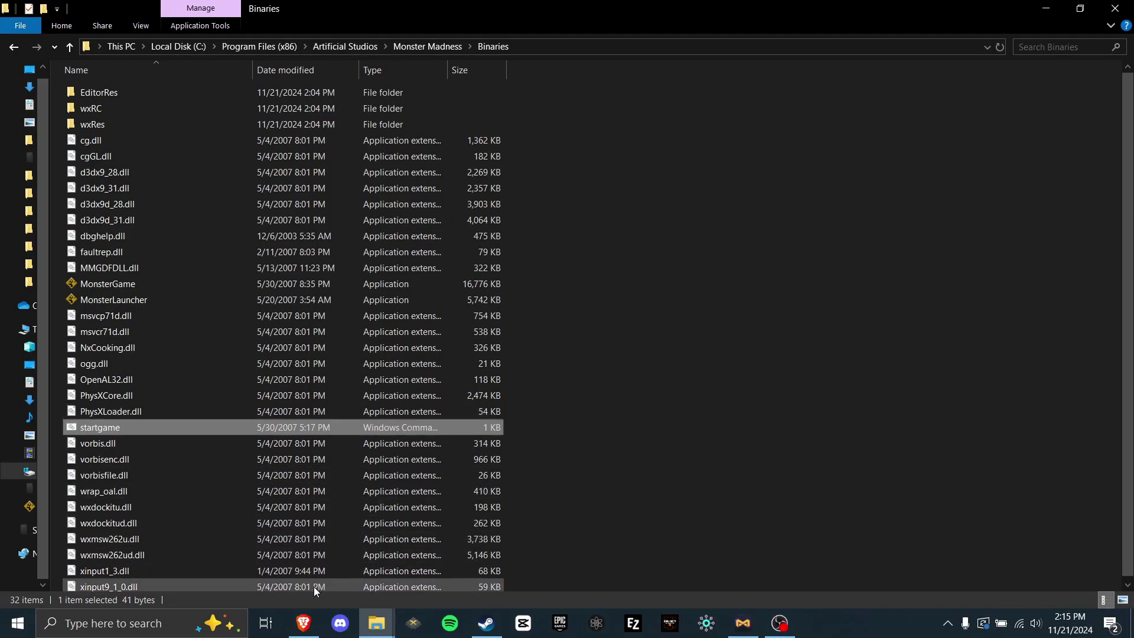
# - In Radmin VPN, search 'monster madn' and join the Monster Madness: Battle For Suburbia network
pyautogui.click(303, 623)
pyautogui.hotkey('ctrl', 'Tab')
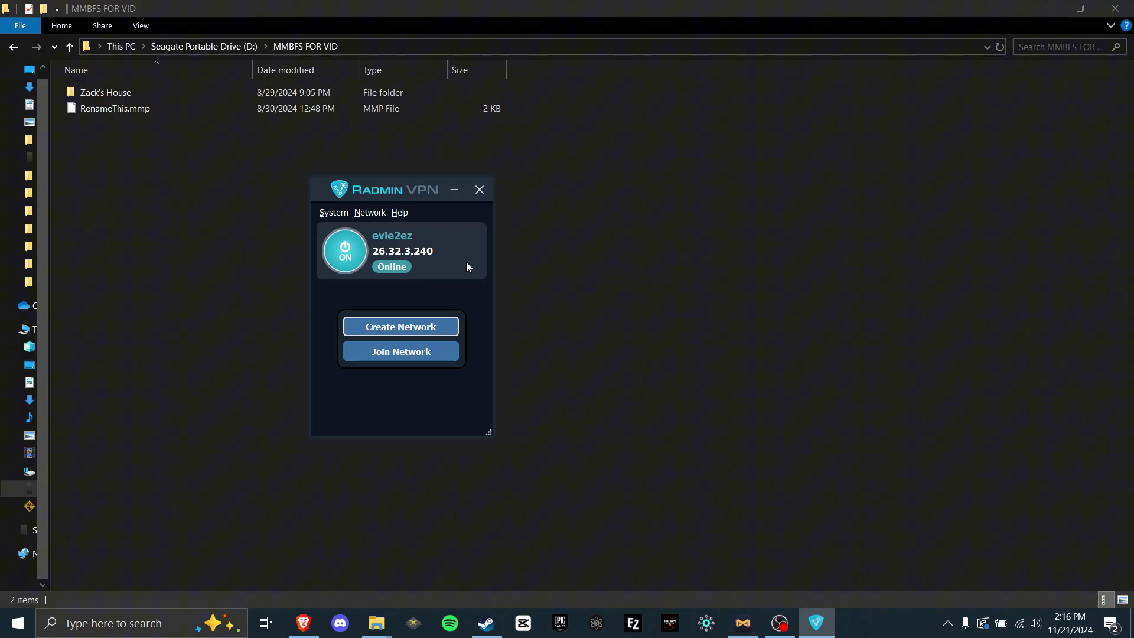
pyautogui.click(384, 354)
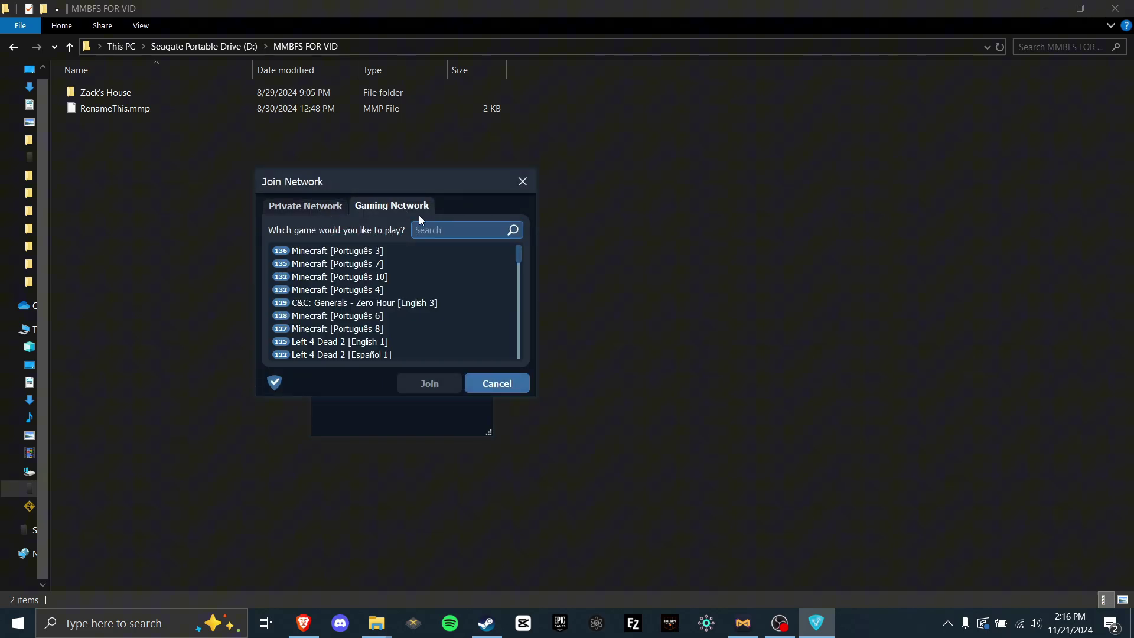
pyautogui.click(462, 229)
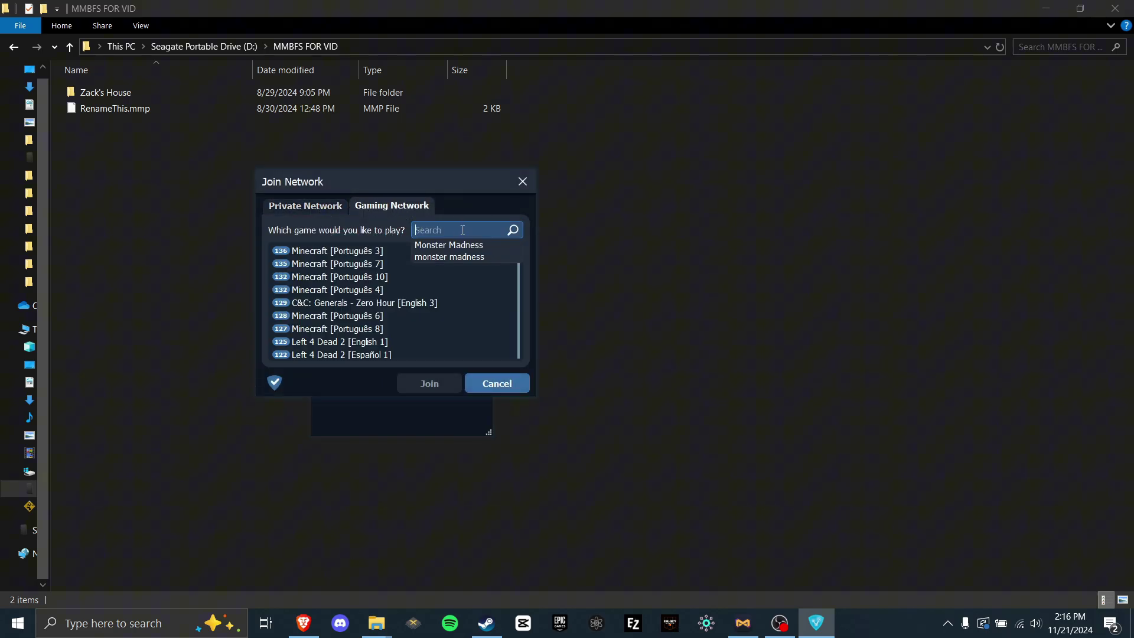
pyautogui.write('monster madness')
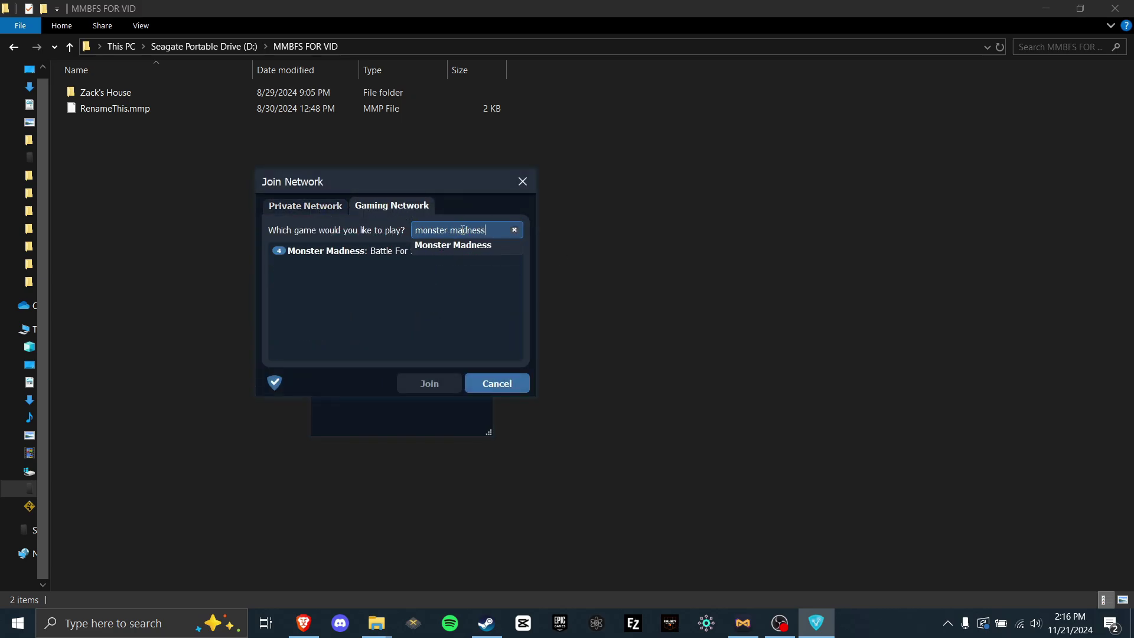
pyautogui.click(331, 268)
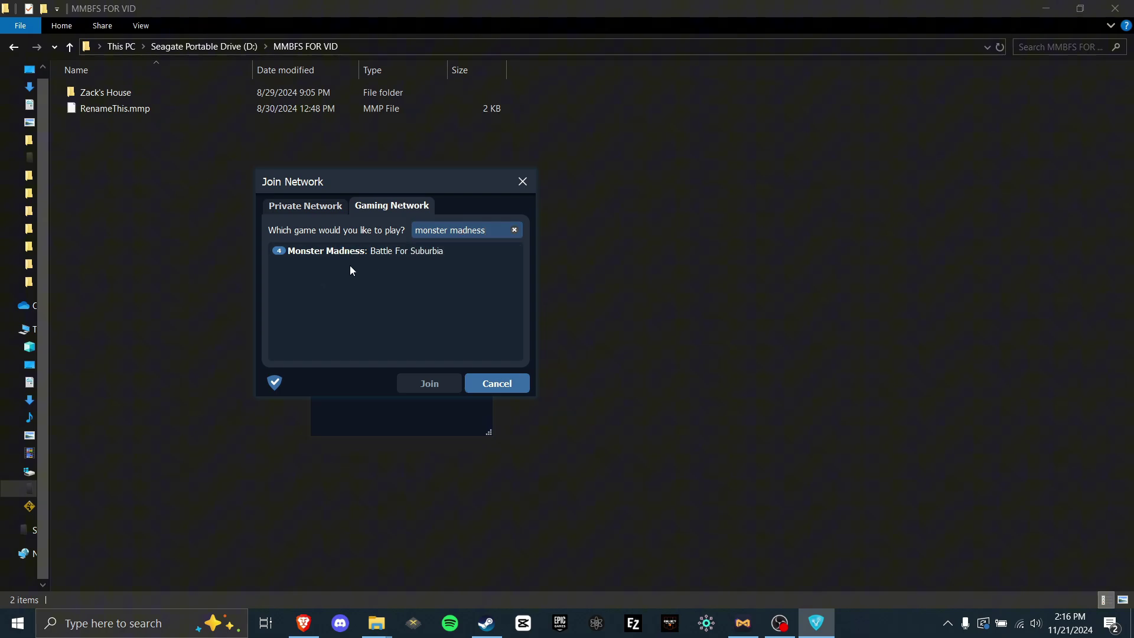
pyautogui.click(355, 255)
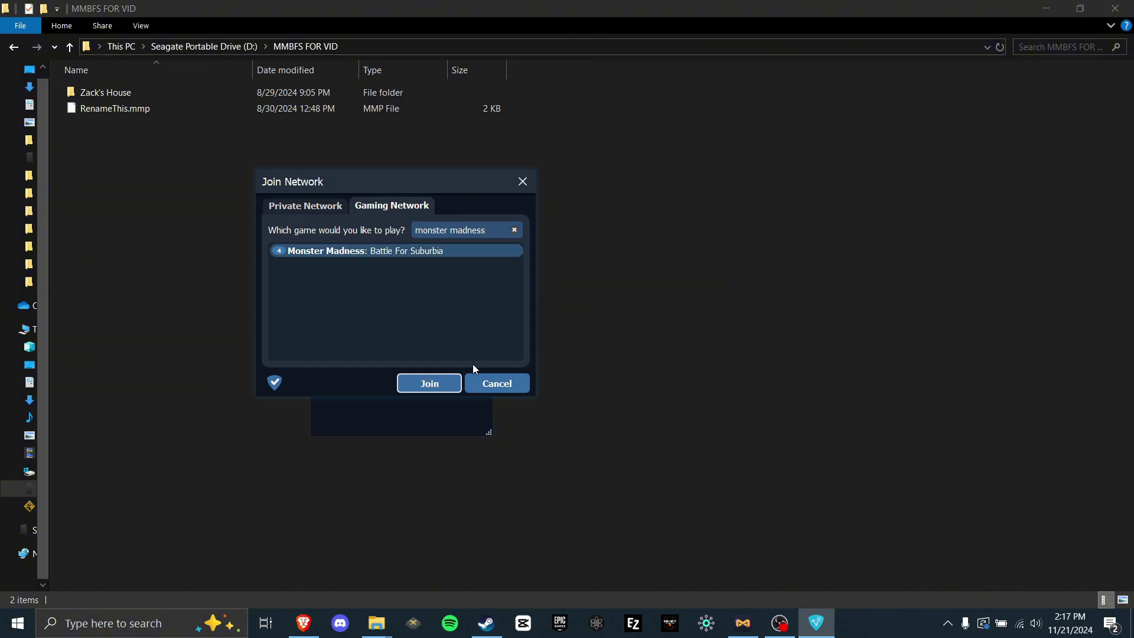
pyautogui.click(430, 381)
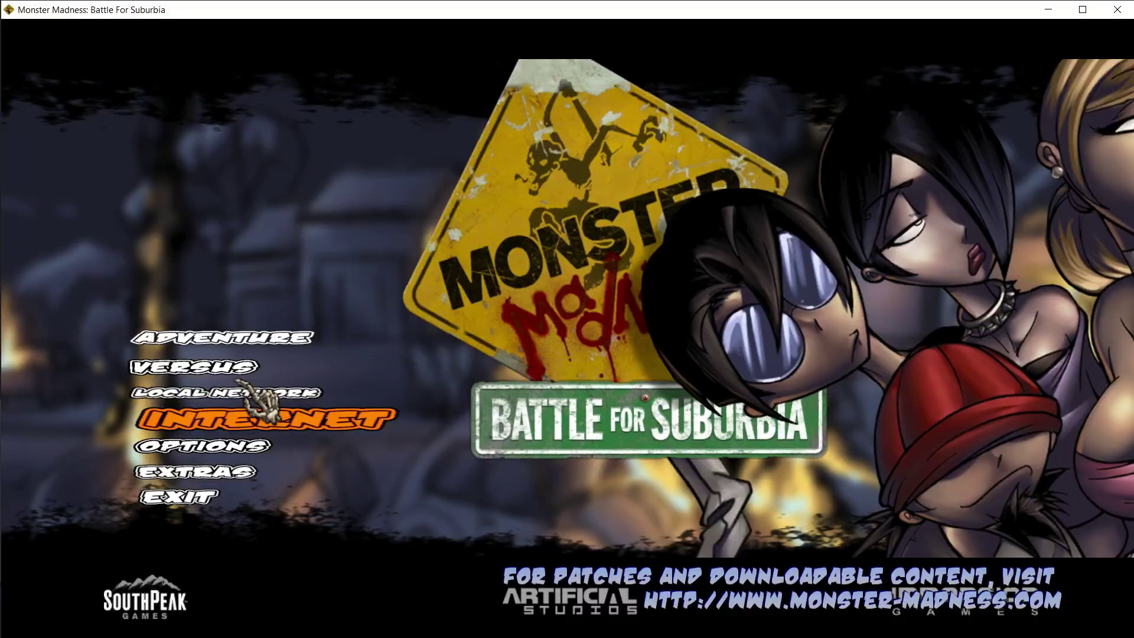
# - Open Internet play and position the Radmin VPN window beside the game menu
pyautogui.click(254, 402)
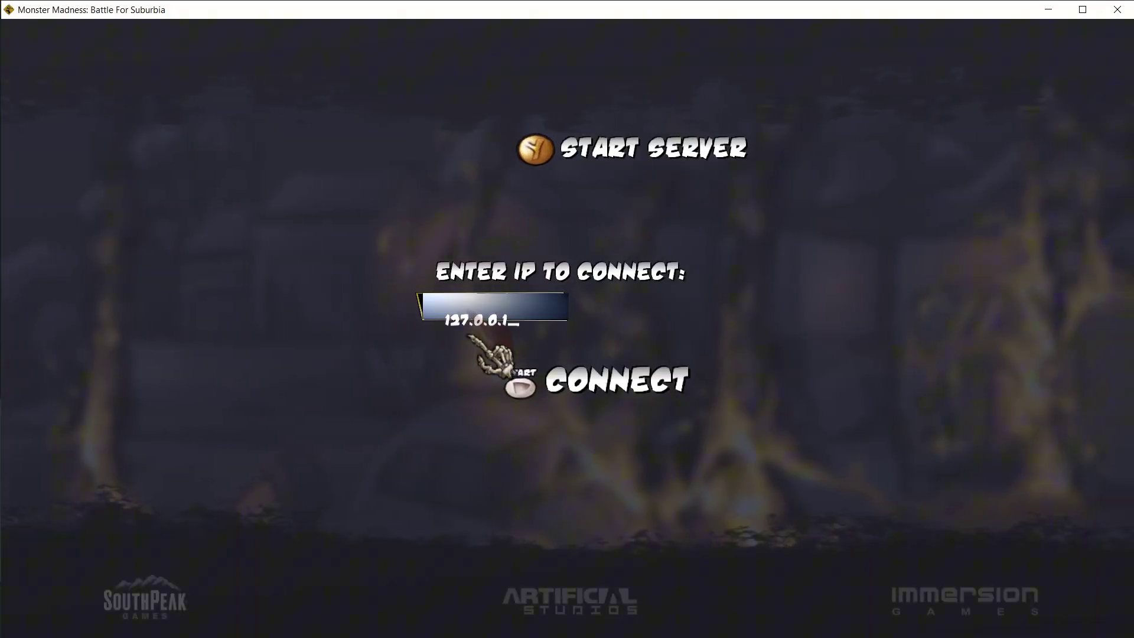
pyautogui.hotkey('alt', 'Tab')
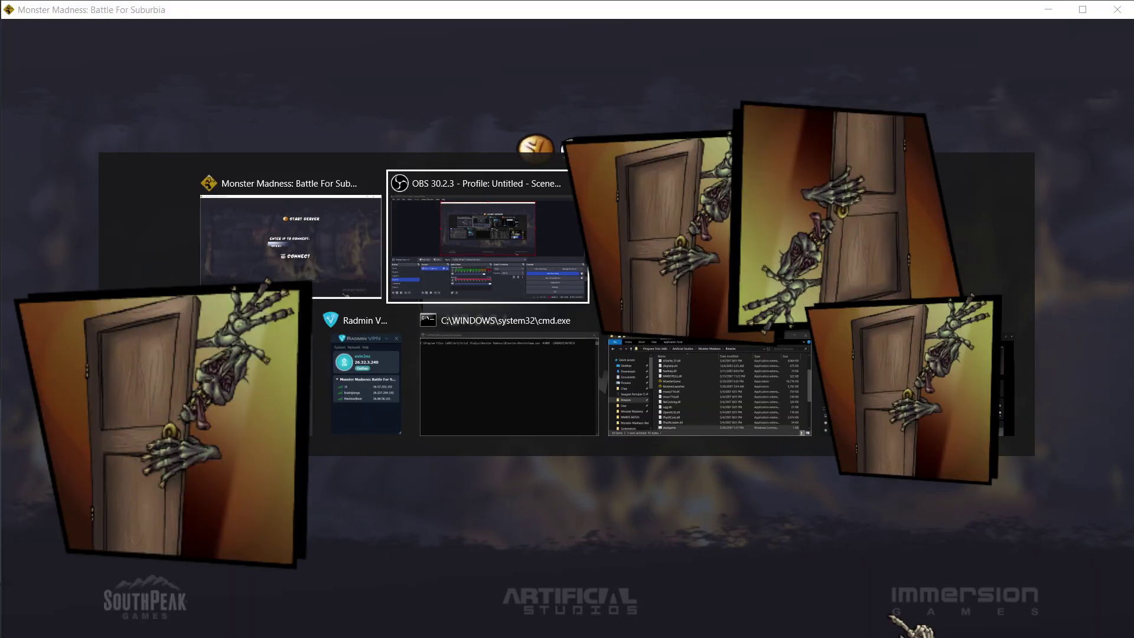
pyautogui.click(381, 378)
pyautogui.moveTo(405, 189); pyautogui.dragTo(781, 213)
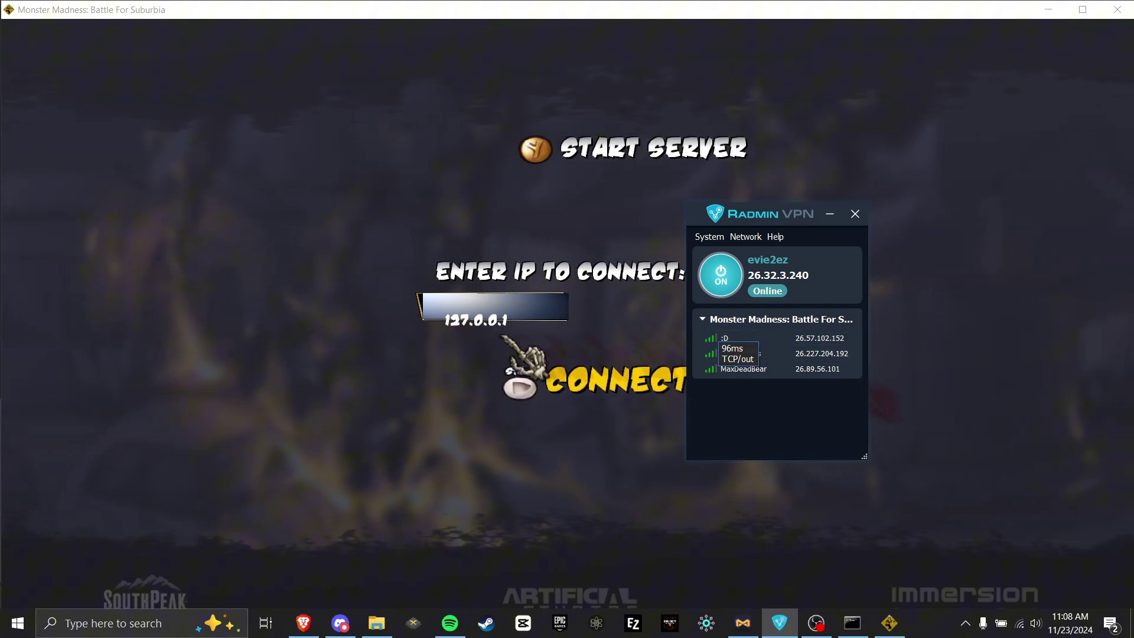
# - Connect to the pasted host VPN address, then leave and host your own server
pyautogui.click(540, 321)
pyautogui.write('26.227.204.192')
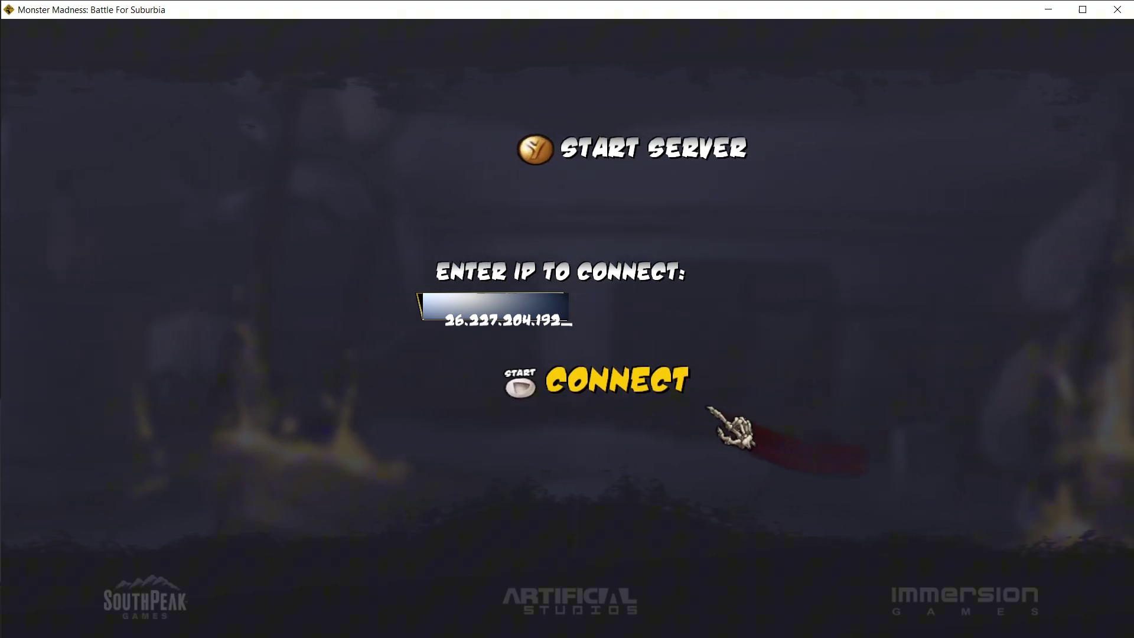
pyautogui.click(675, 383)
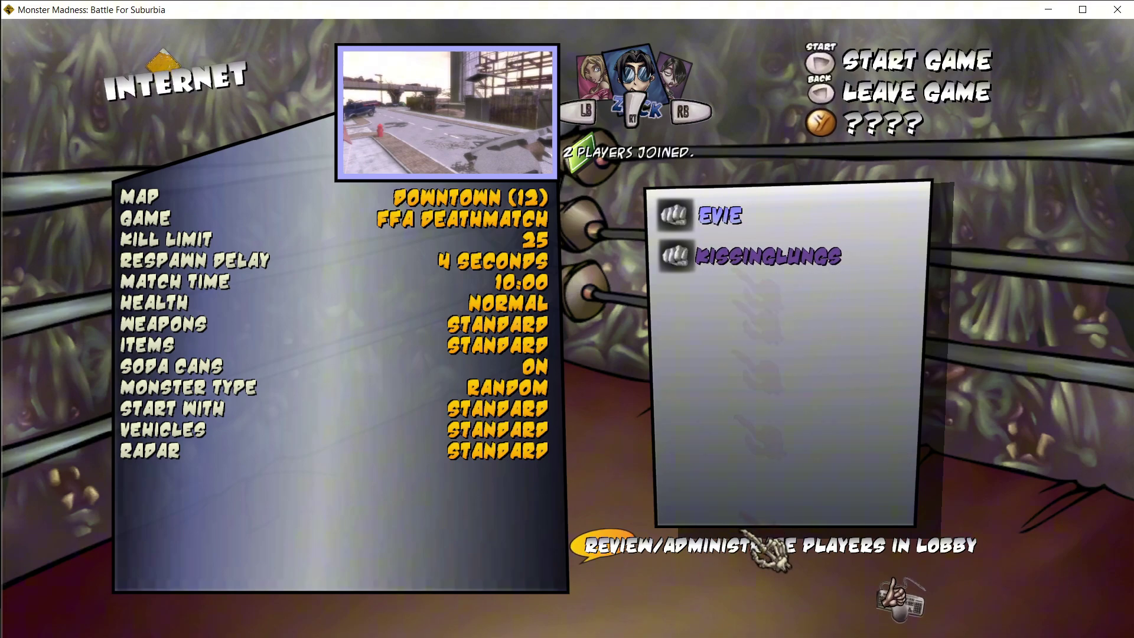
pyautogui.click(827, 90)
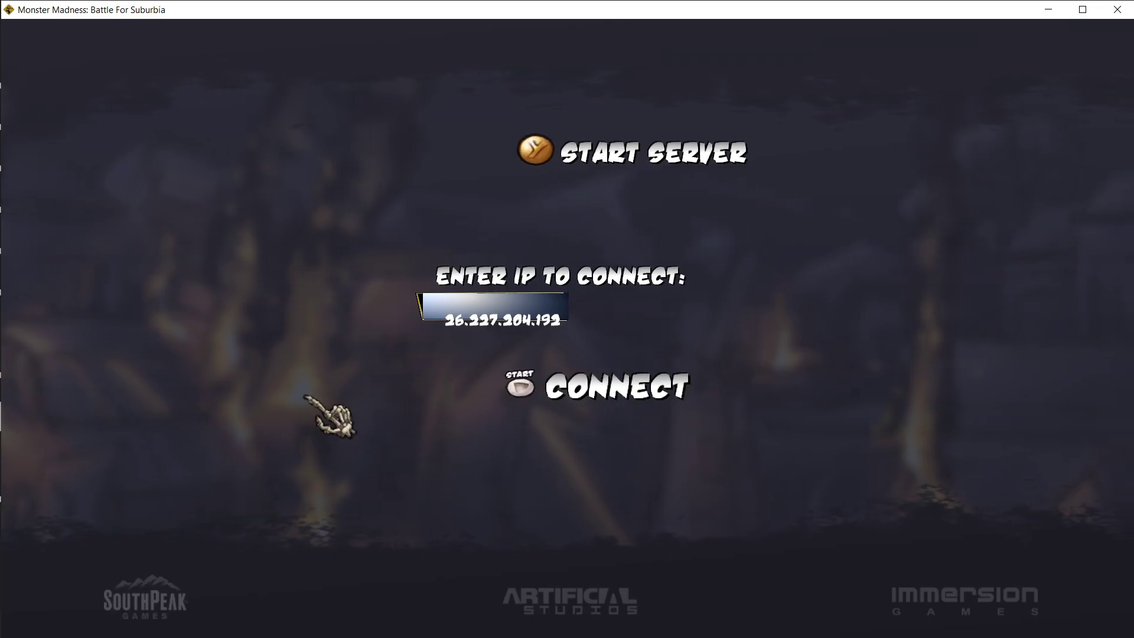
pyautogui.click(725, 158)
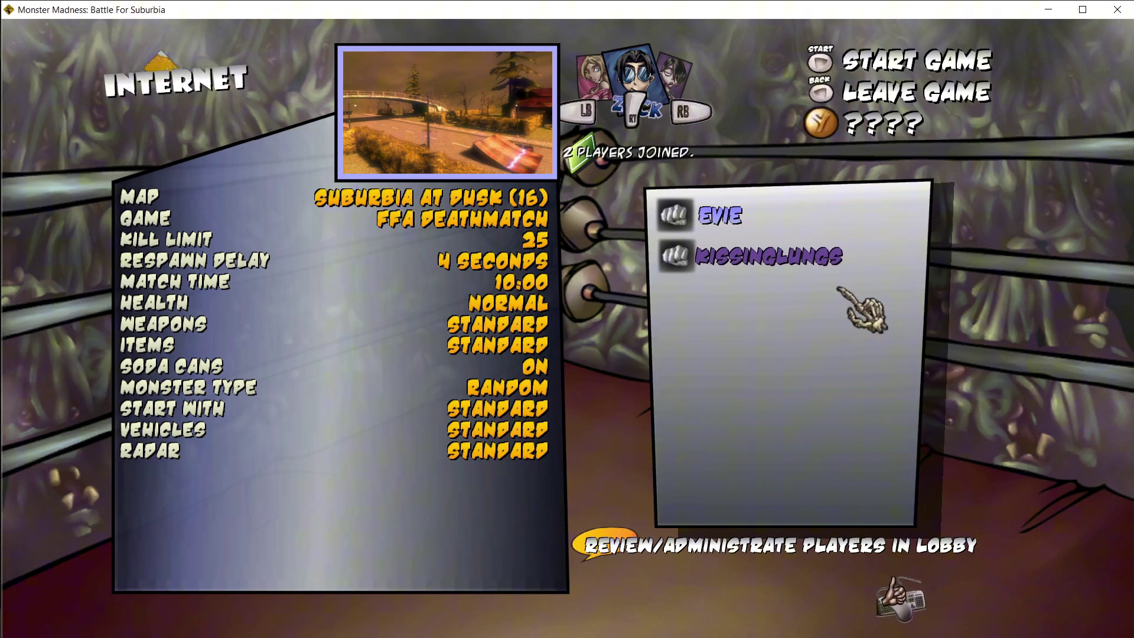
# - Alt+Tab out of the game to the browser to reach the upk folder
pyautogui.hotkey('alt', 'Tab')
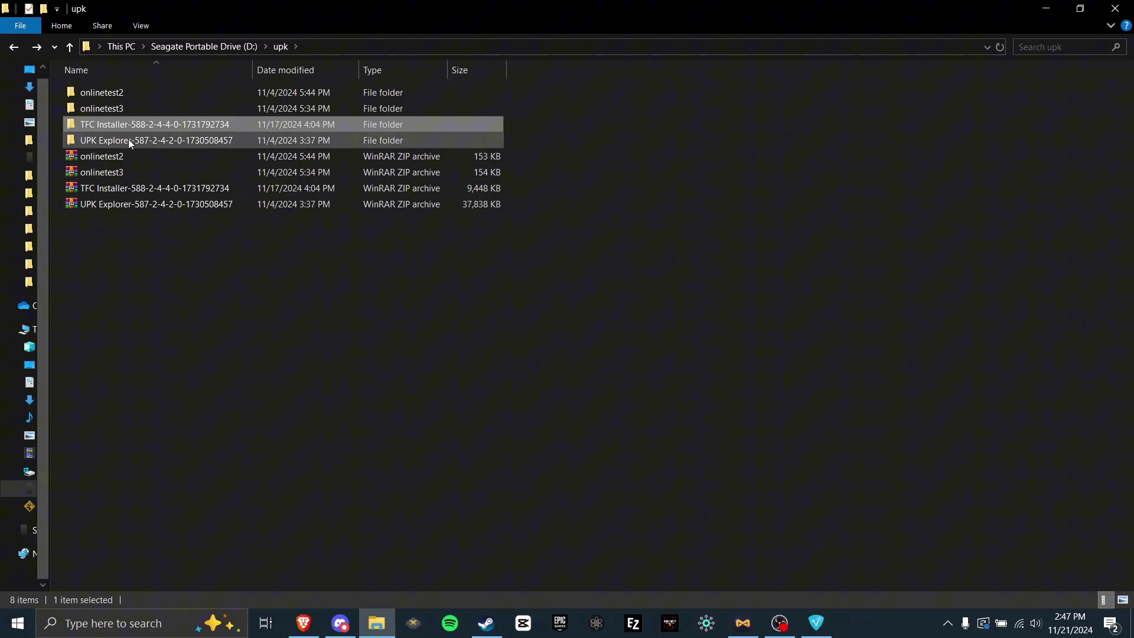
# - Open TFC Installer > TFCInstaller and run TFCInstaller.exe as administrator
pyautogui.doubleClick(130, 125)
pyautogui.click(130, 94)
pyautogui.doubleClick(130, 102)
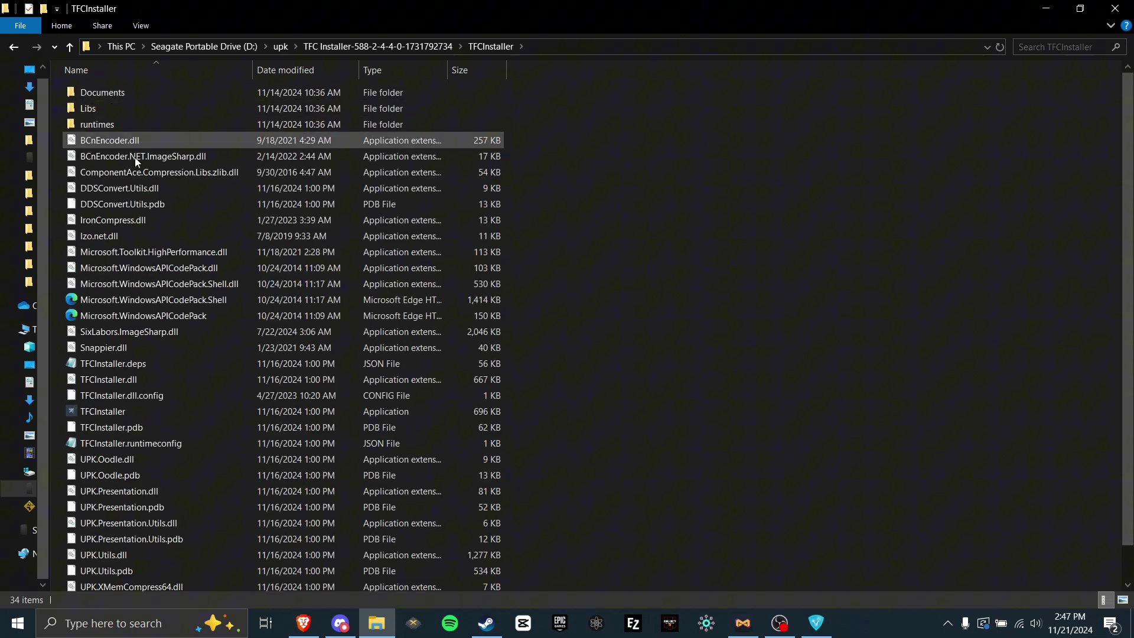
pyautogui.click(109, 417)
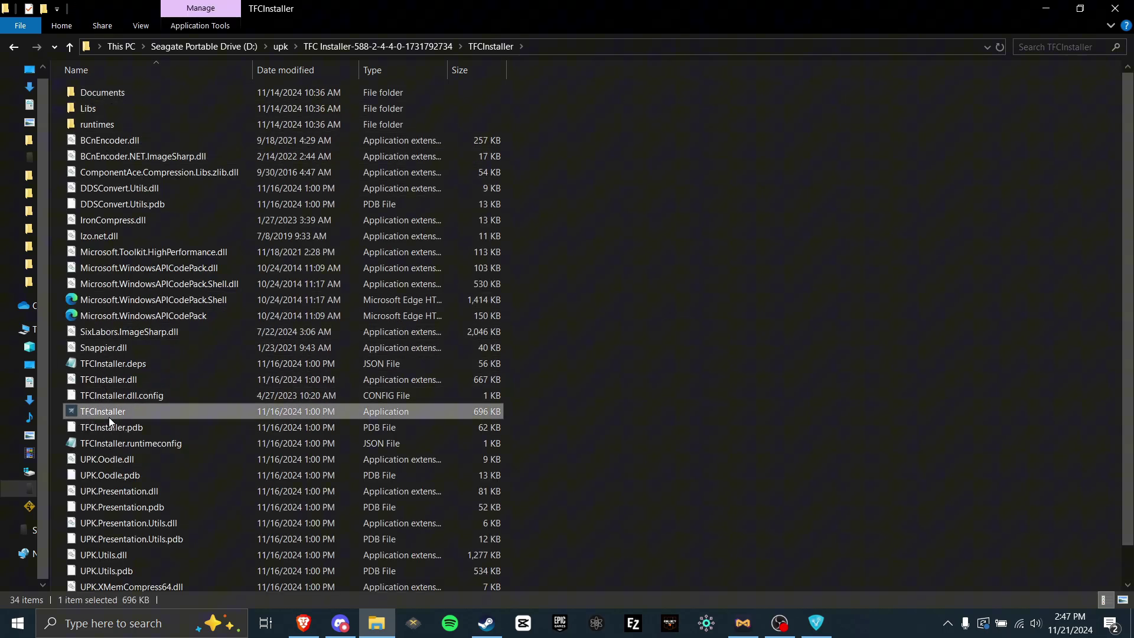
pyautogui.rightClick(108, 417)
pyautogui.click(208, 70)
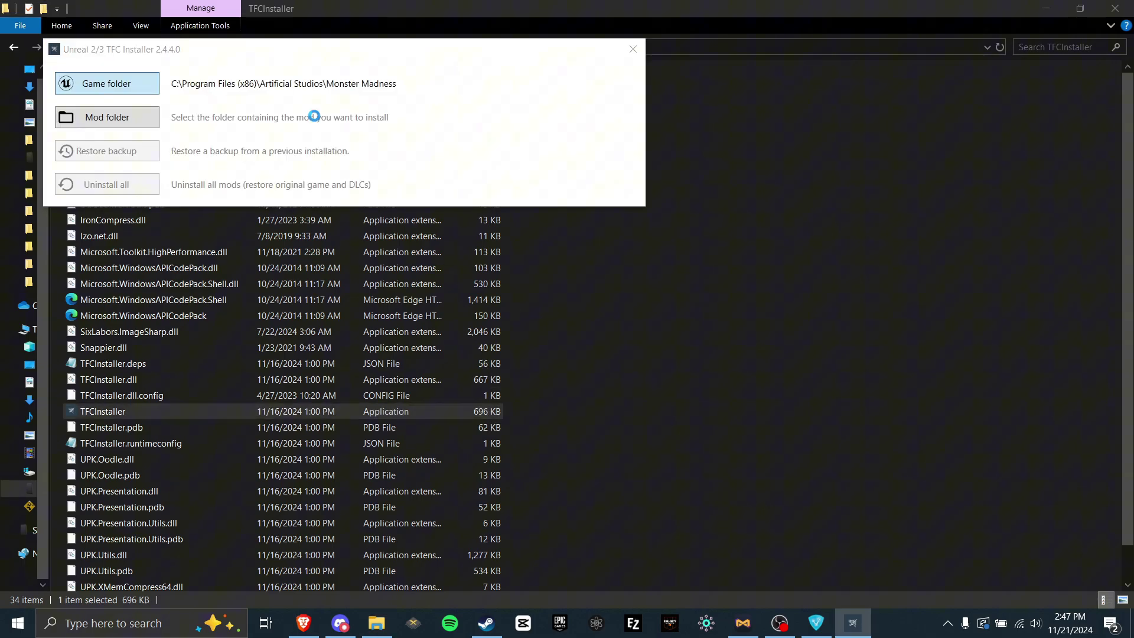
# - Set the TFC Installer game folder to C:\Program Files (x86)\Artificial Studios\Monster Madness
pyautogui.click(98, 83)
pyautogui.scroll(-2, 105, 292)
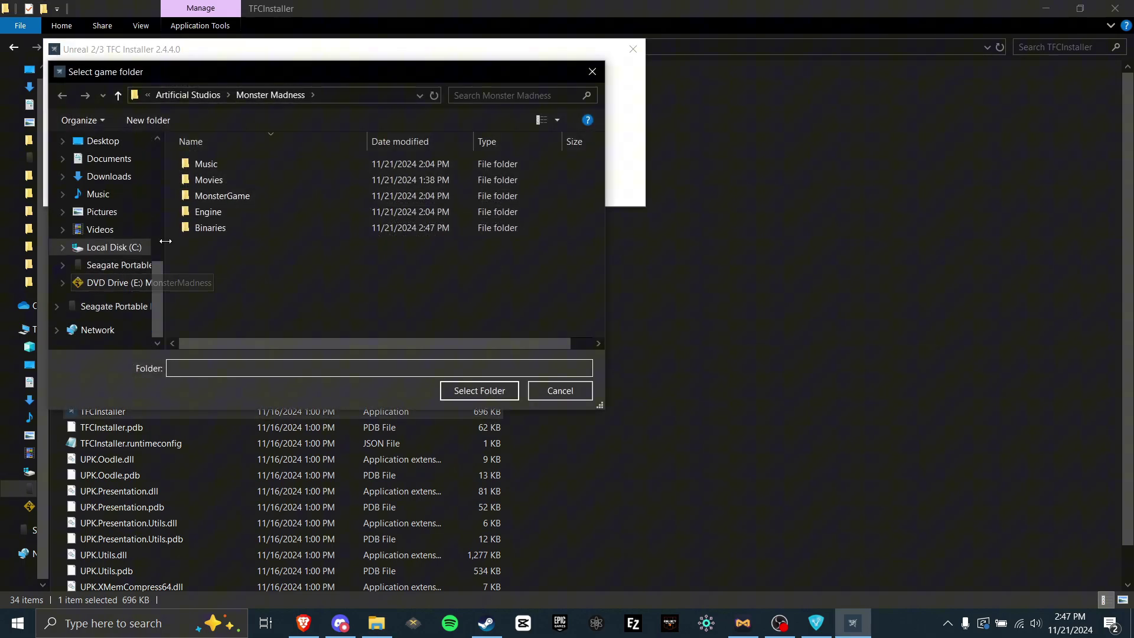
pyautogui.press('Return')
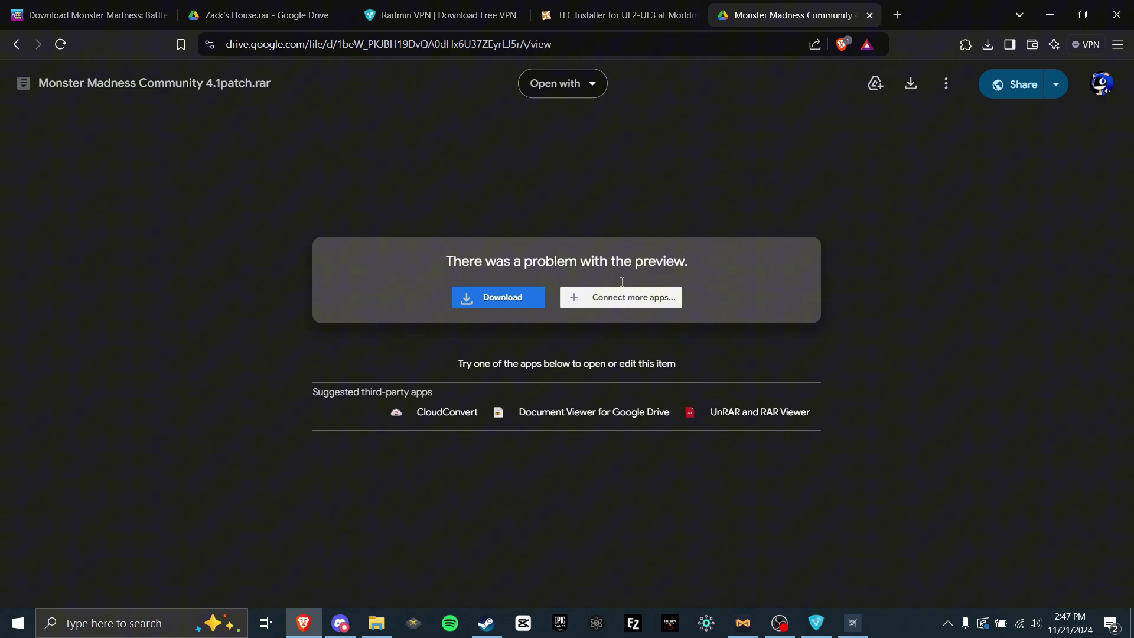
# - Set the mod folder to MyMod inside D:\MMBFS MODS\Monster Madness Community 4.1patch\...\Monster Madness
pyautogui.hotkey('alt', 'Tab')
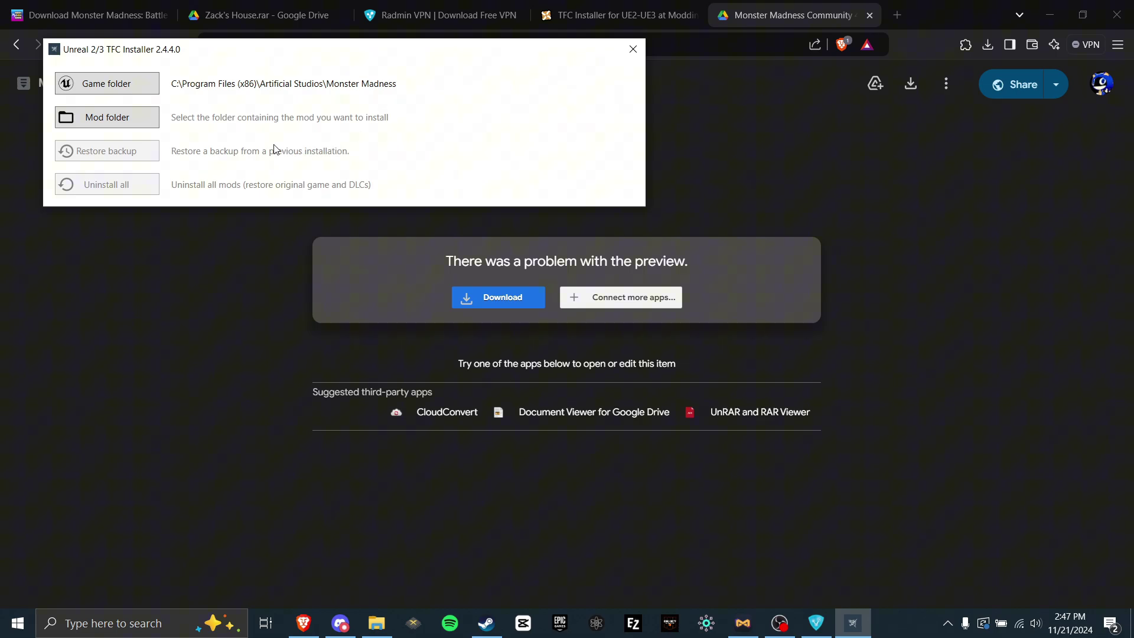
pyautogui.click(141, 113)
pyautogui.scroll(-1, 160, 211)
pyautogui.click(114, 307)
pyautogui.click(294, 228)
pyautogui.doubleClick(295, 228)
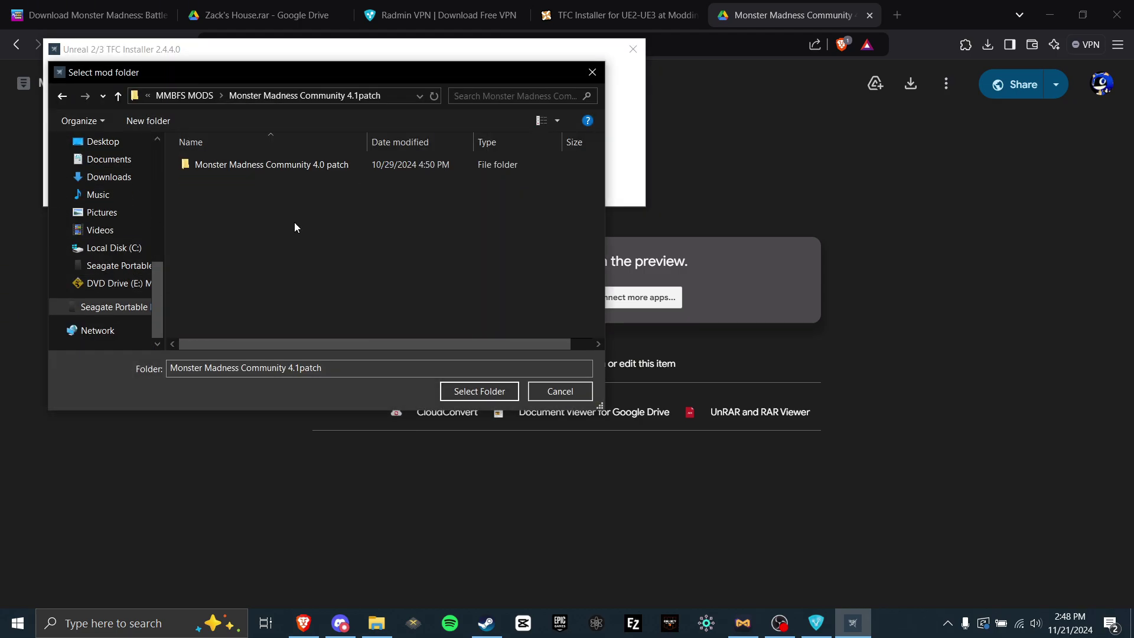
pyautogui.doubleClick(274, 165)
pyautogui.doubleClick(274, 164)
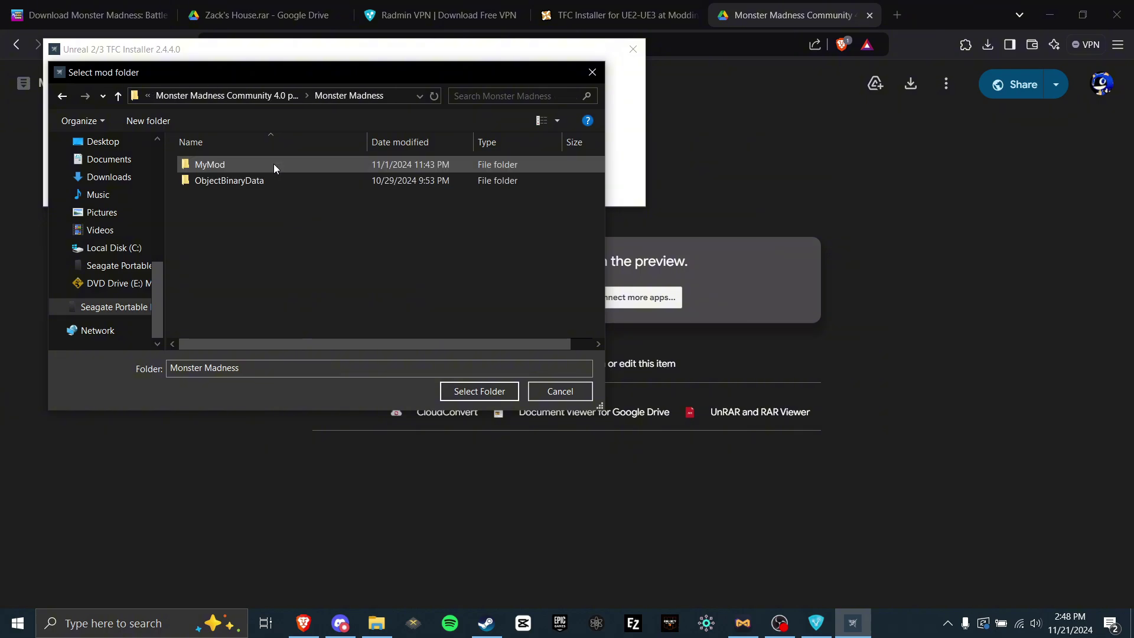
pyautogui.click(217, 164)
pyautogui.click(470, 393)
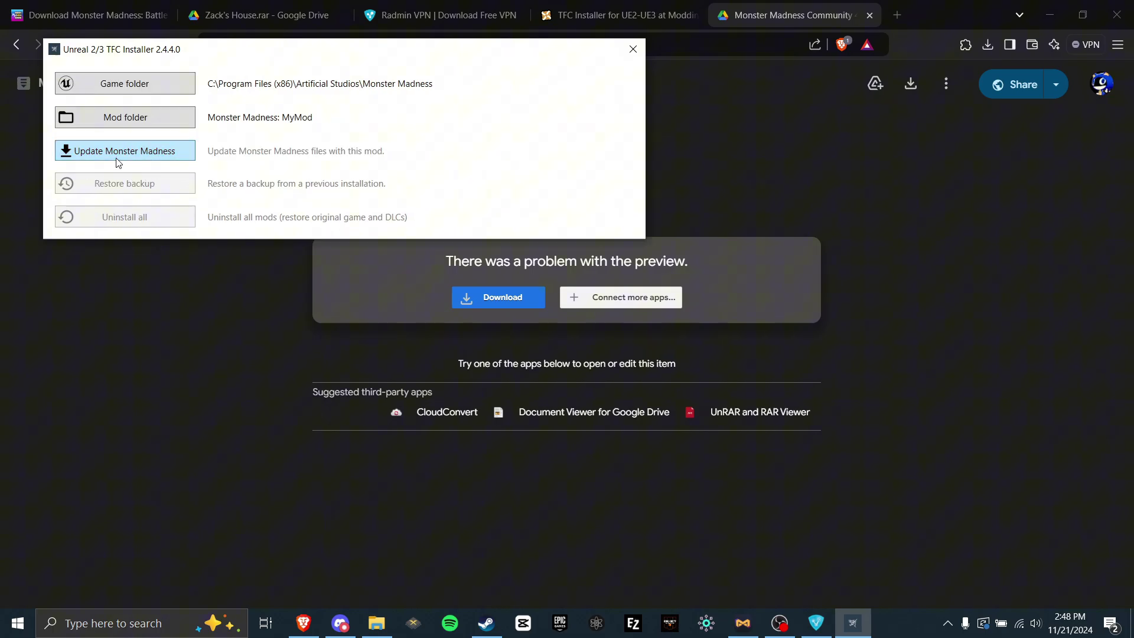
# - Update Monster Madness with the mod (128 files), then uninstall all mods and confirm
pyautogui.click(118, 152)
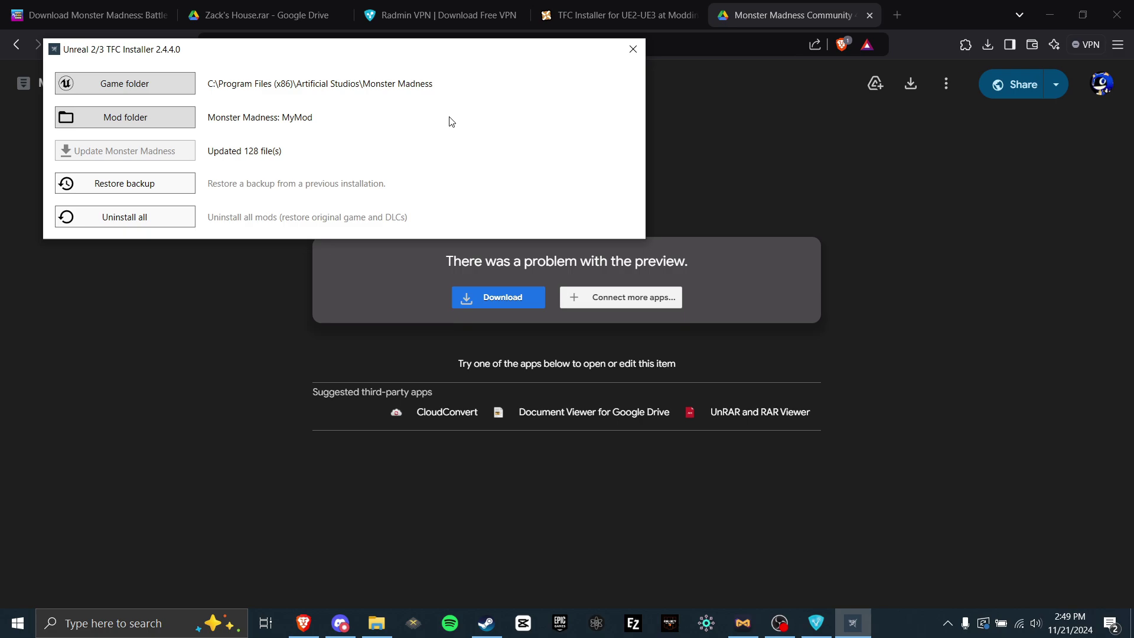
pyautogui.click(144, 223)
pyautogui.click(282, 171)
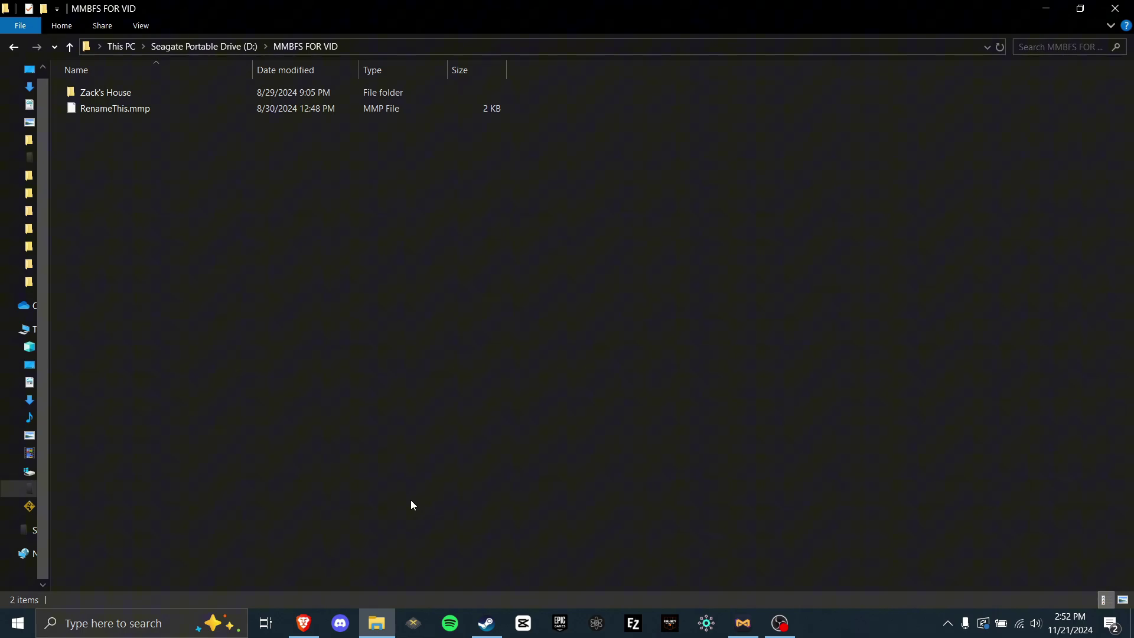
# - Add MonsterGame and MonsterLauncher from the Monster Madness Binaries folder as non-Steam games
pyautogui.hotkey('alt', 'Tab')
pyautogui.moveTo(160, 31)
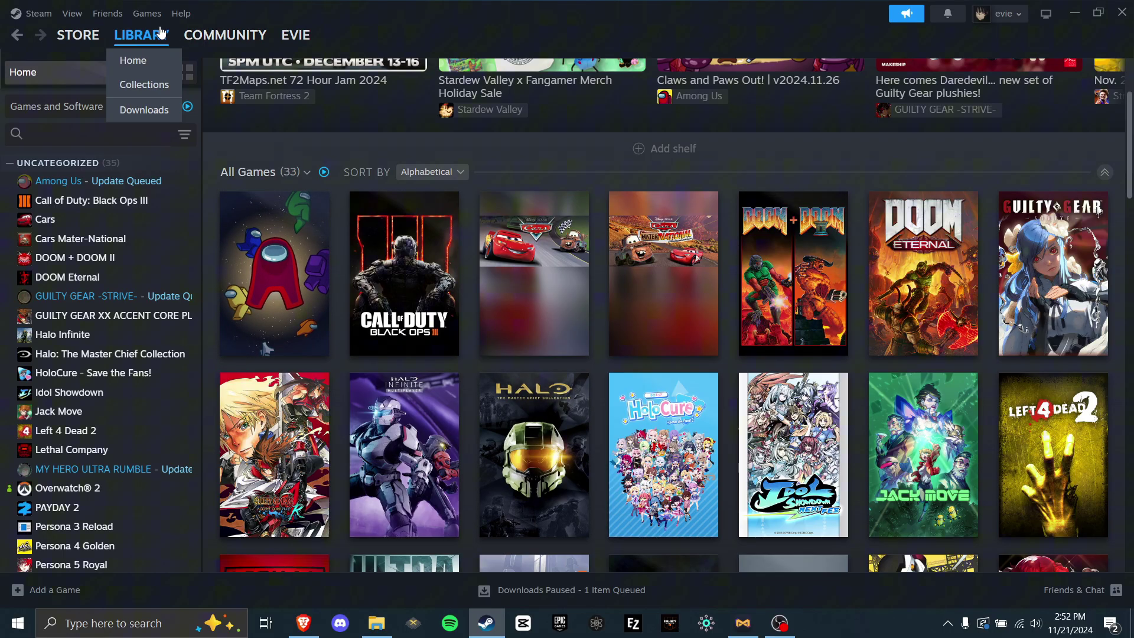
pyautogui.click(59, 591)
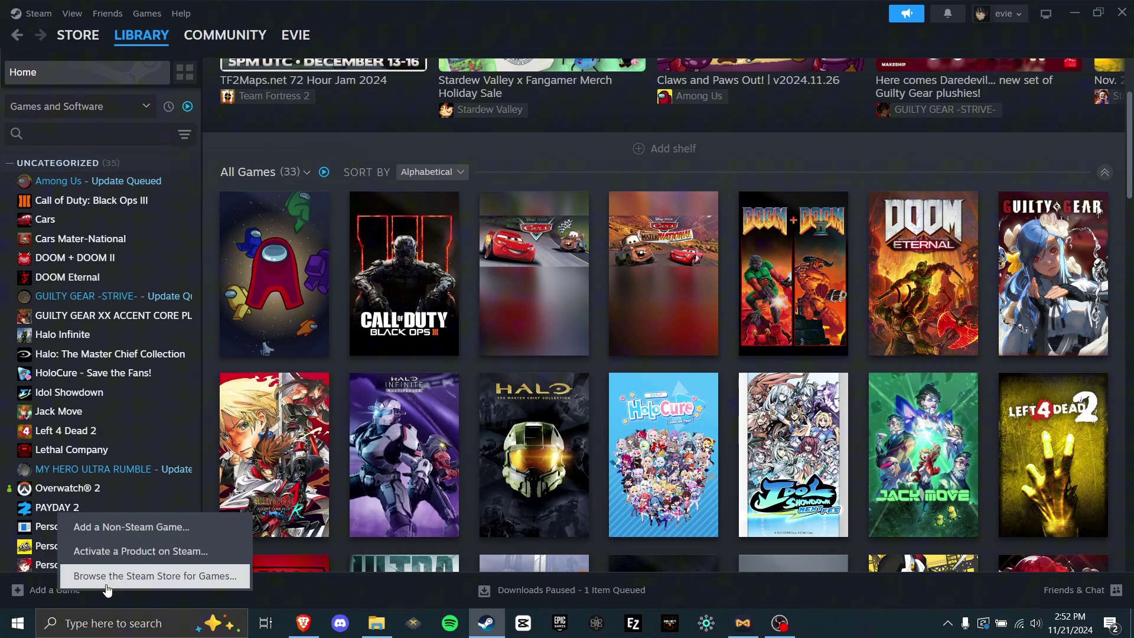
pyautogui.click(160, 527)
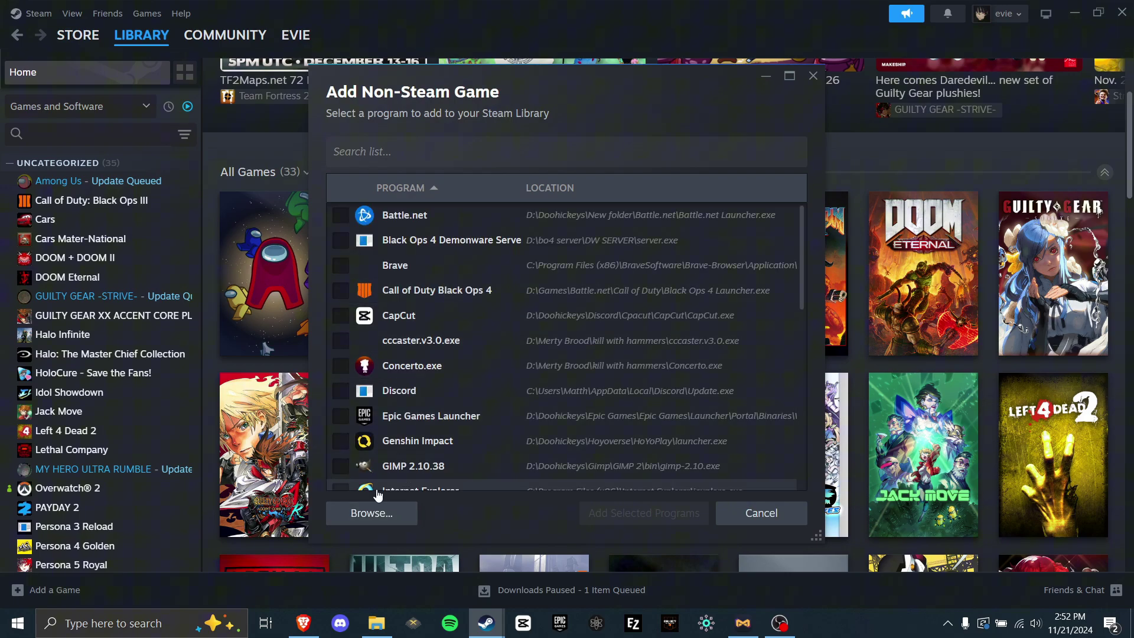
pyautogui.click(370, 513)
pyautogui.doubleClick(186, 162)
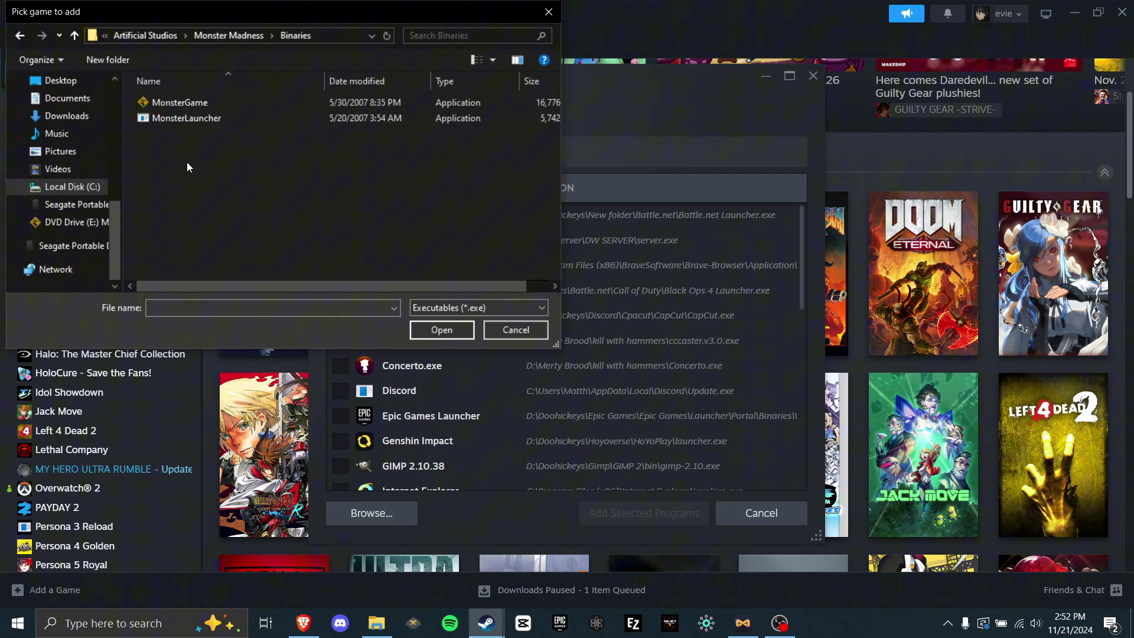
pyautogui.click(183, 105)
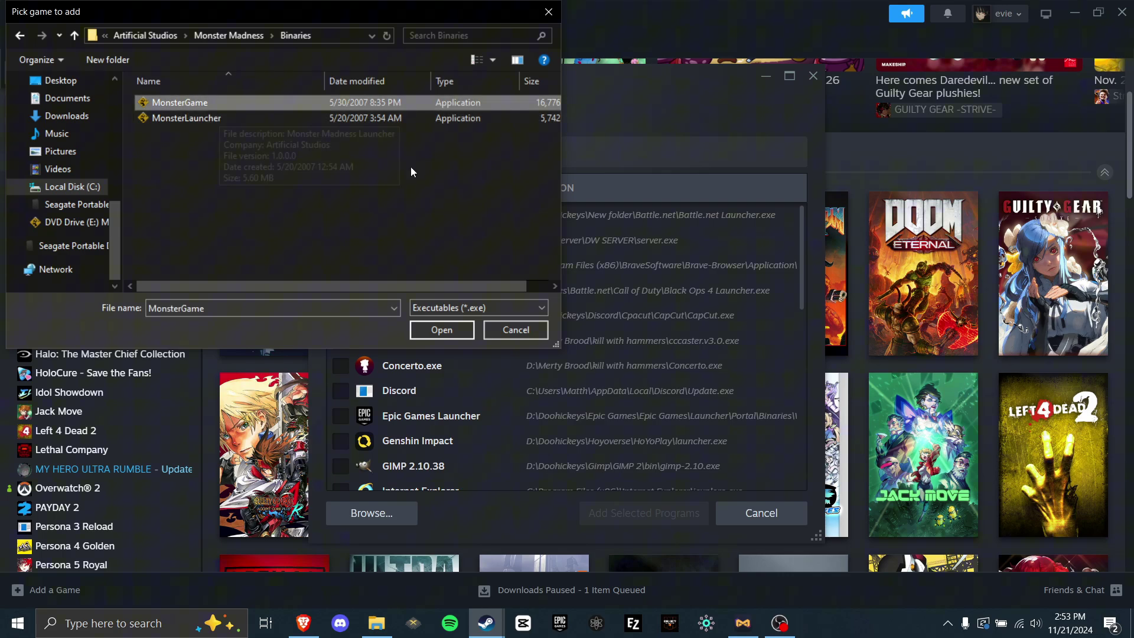
pyautogui.click(442, 330)
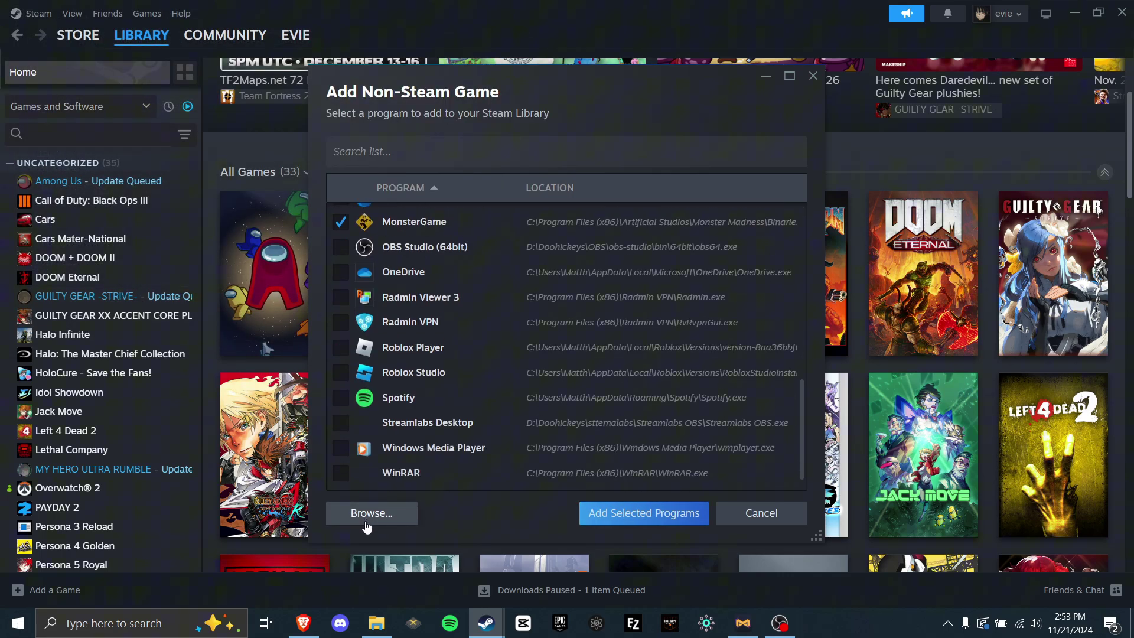
pyautogui.click(372, 513)
pyautogui.click(170, 122)
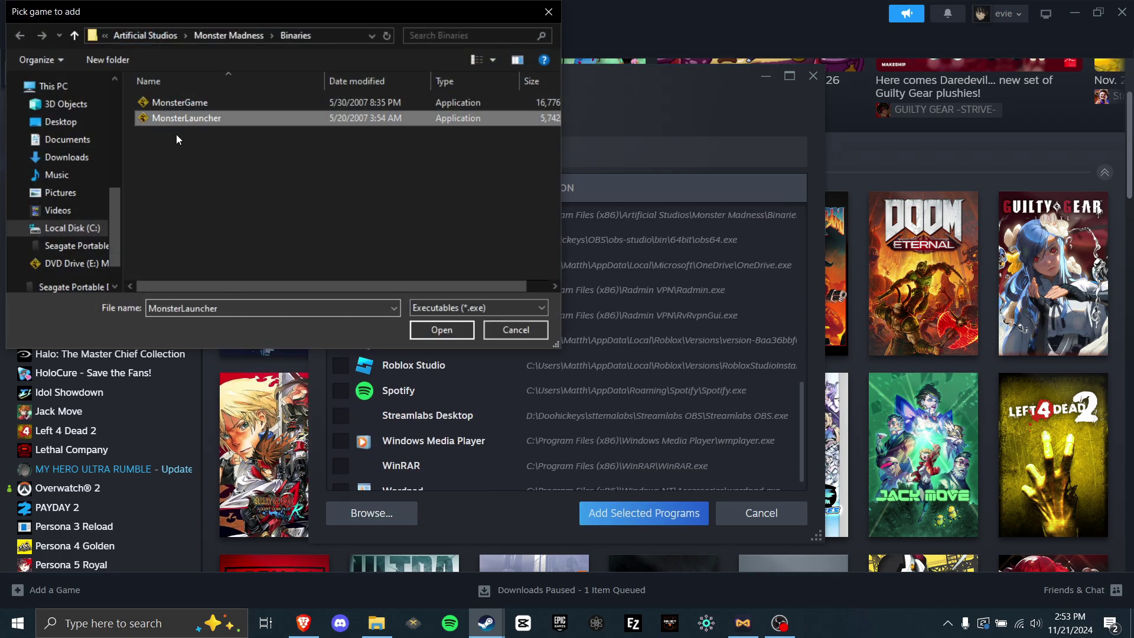
pyautogui.click(447, 332)
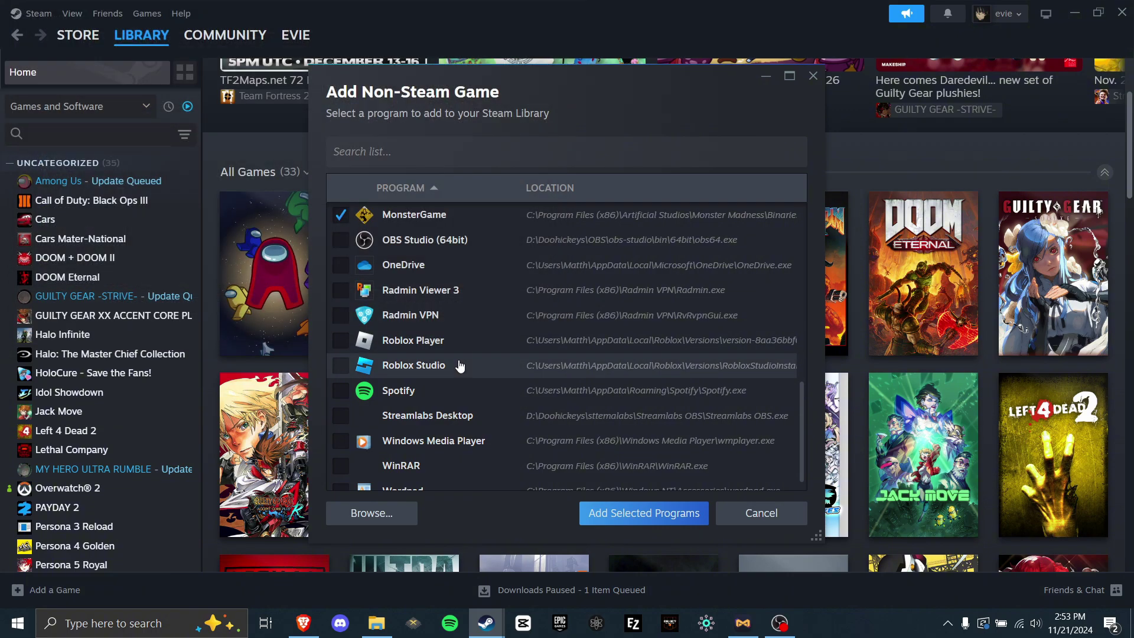
pyautogui.click(646, 515)
# - Set MonsterLauncher's Steam controller override to Enable Steam Input and close Properties
pyautogui.scroll(-3, 225, 389)
pyautogui.scroll(-3, 148, 414)
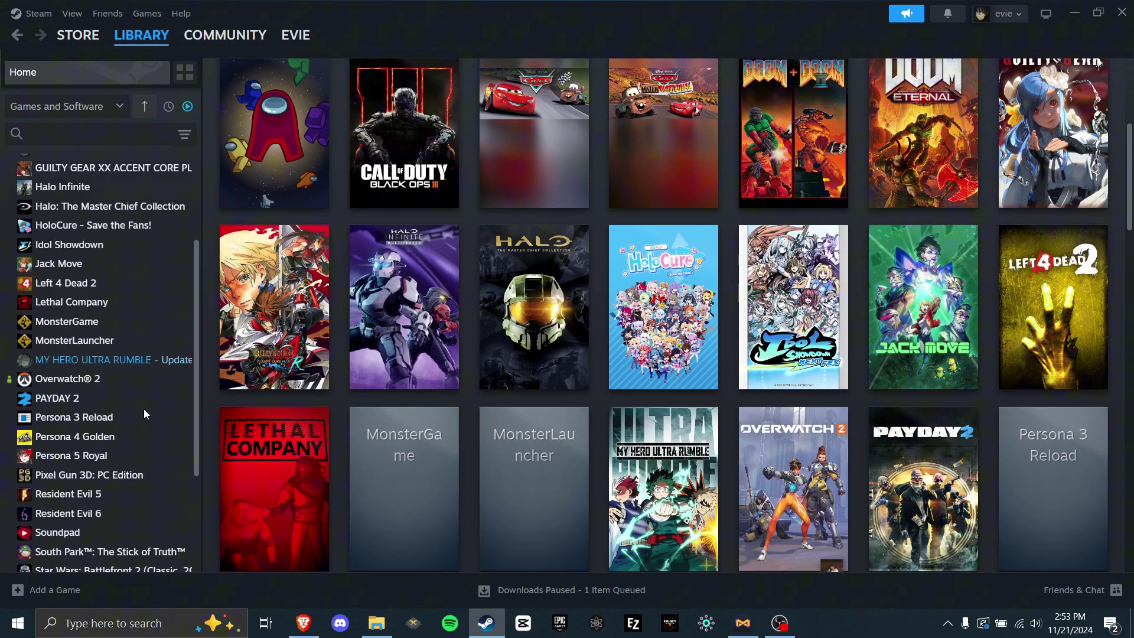
pyautogui.rightClick(82, 346)
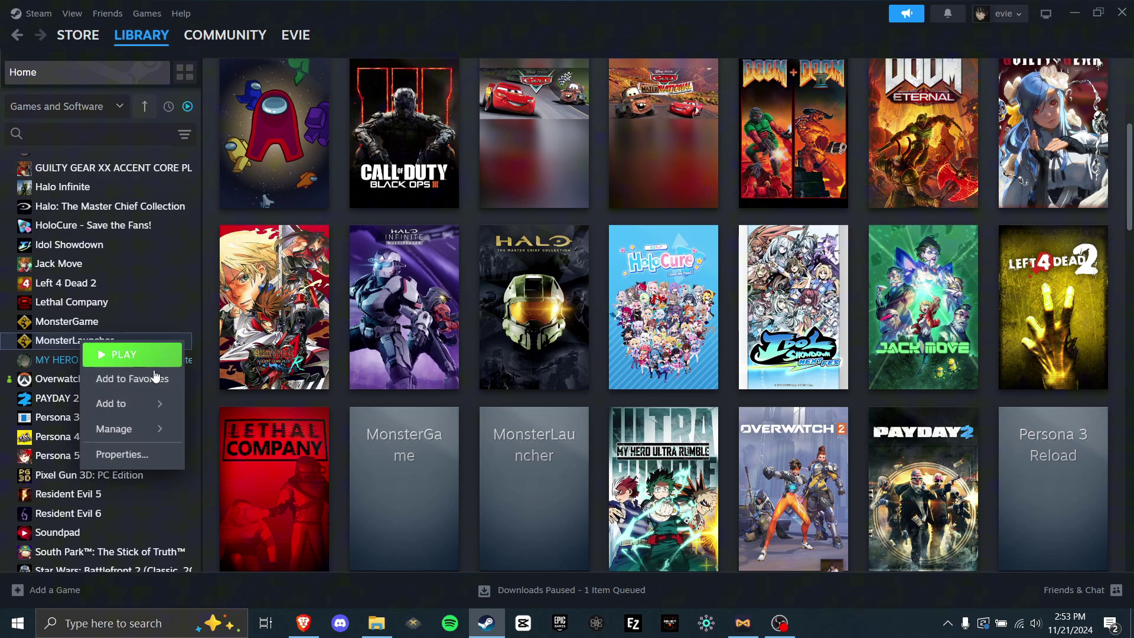
pyautogui.click(142, 451)
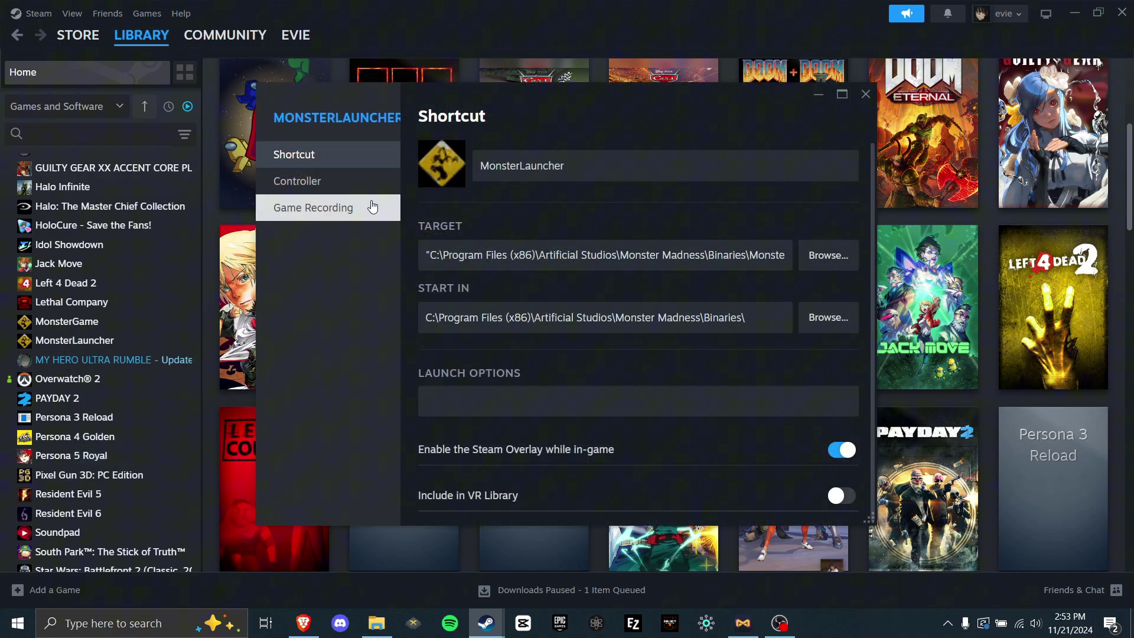
pyautogui.click(328, 178)
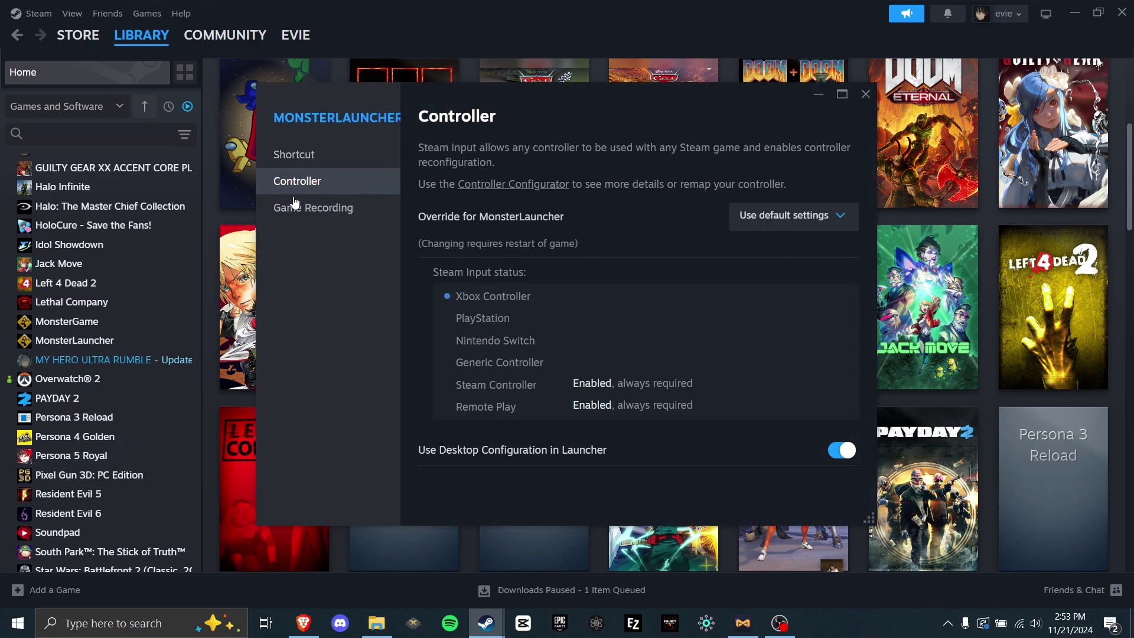
pyautogui.click(767, 228)
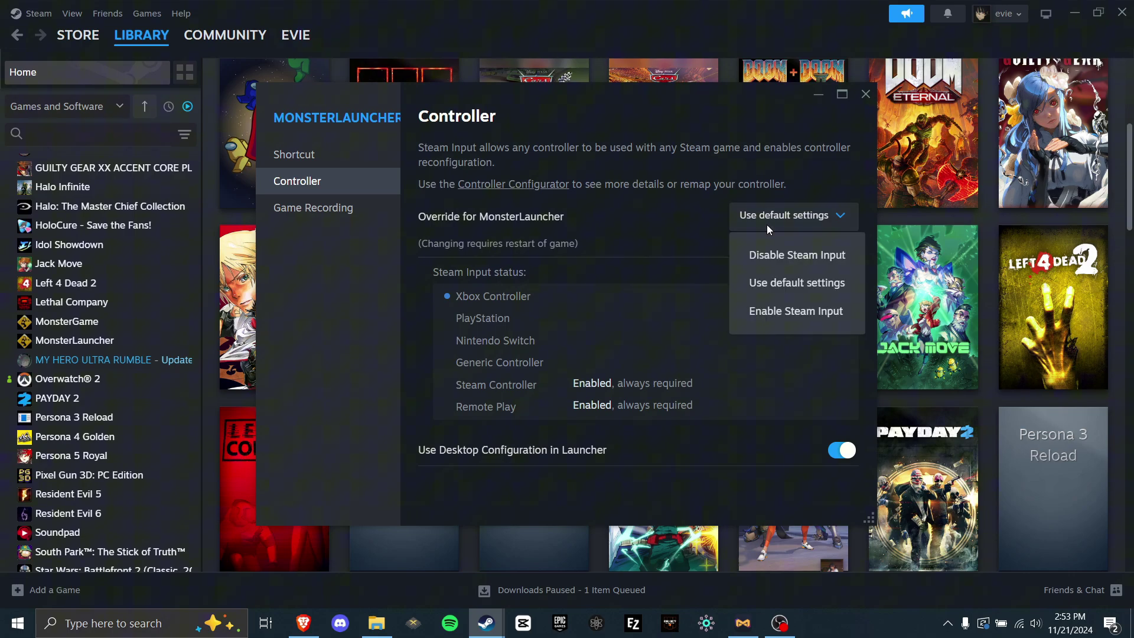
pyautogui.click(792, 311)
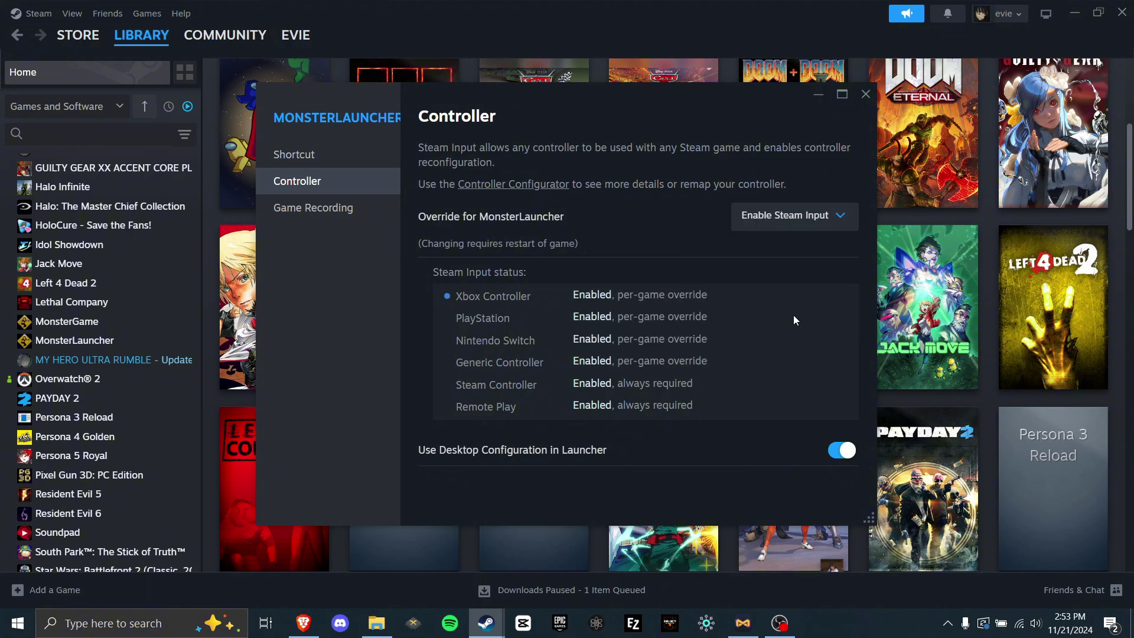
pyautogui.click(866, 97)
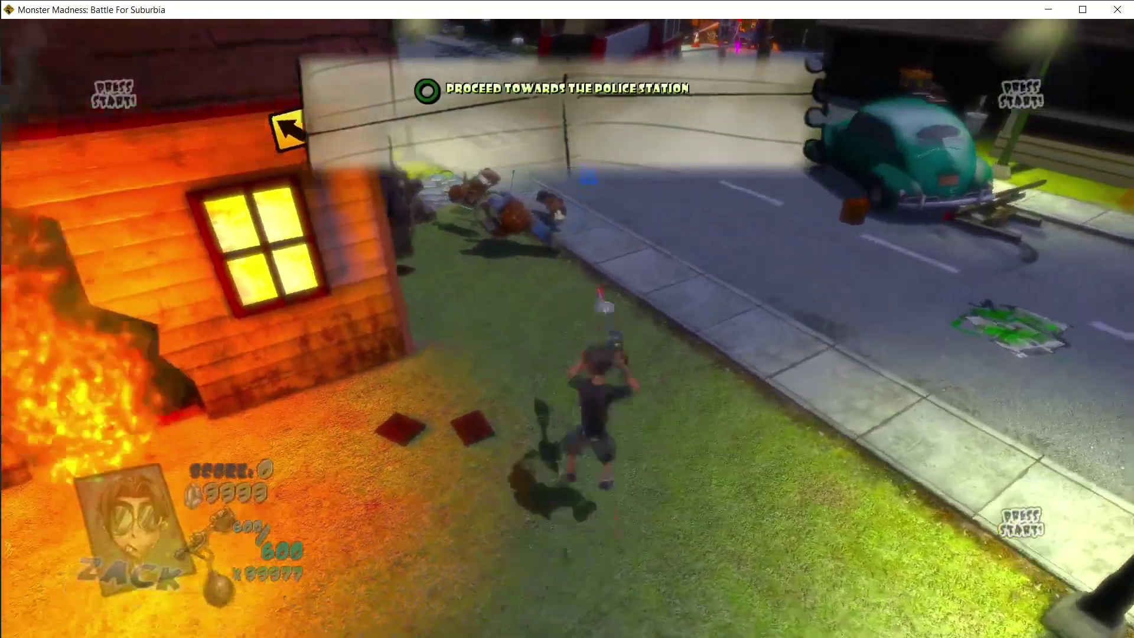
# - Run Zack along the street and destroy the red skeleton by the fire truck, reaching score 50
pyautogui.press('w')
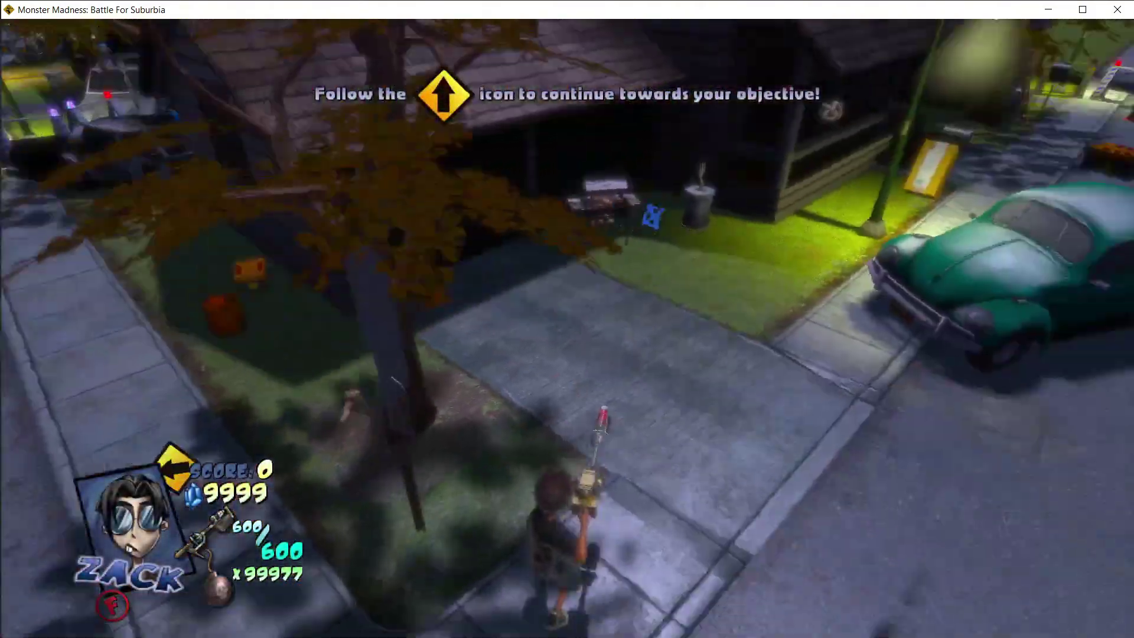
pyautogui.press('w')
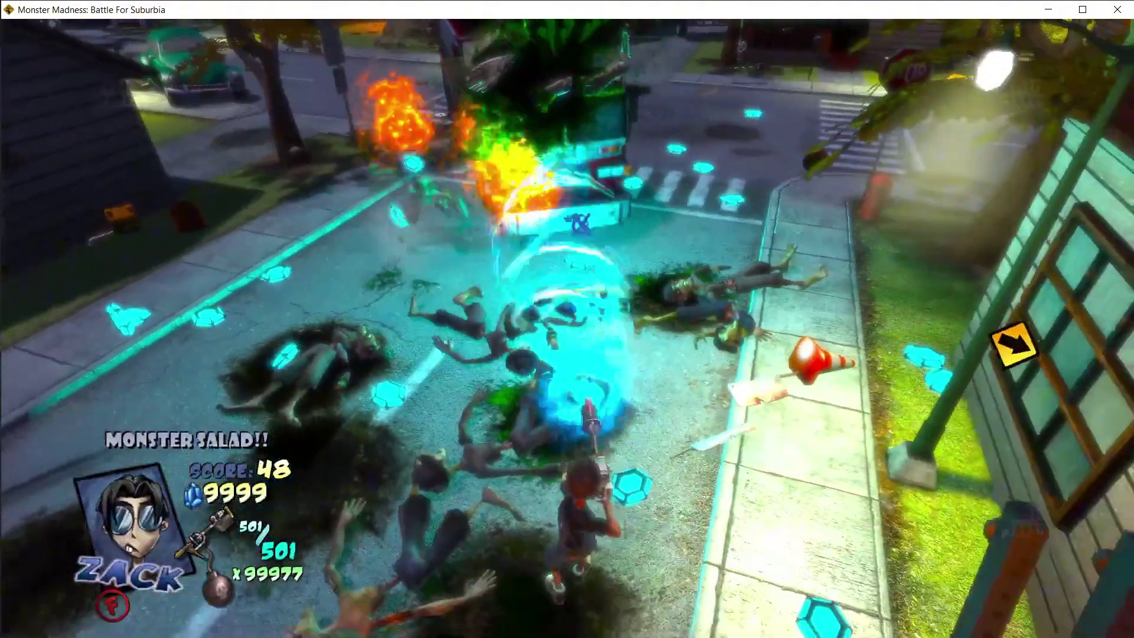
pyautogui.press('w')
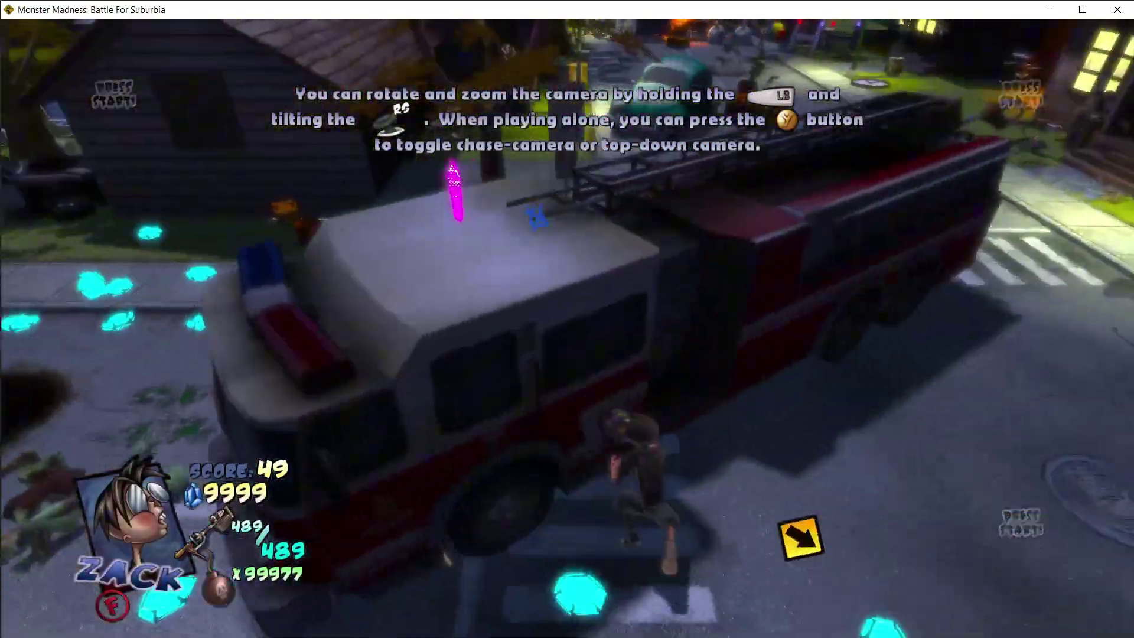
pyautogui.press('w')
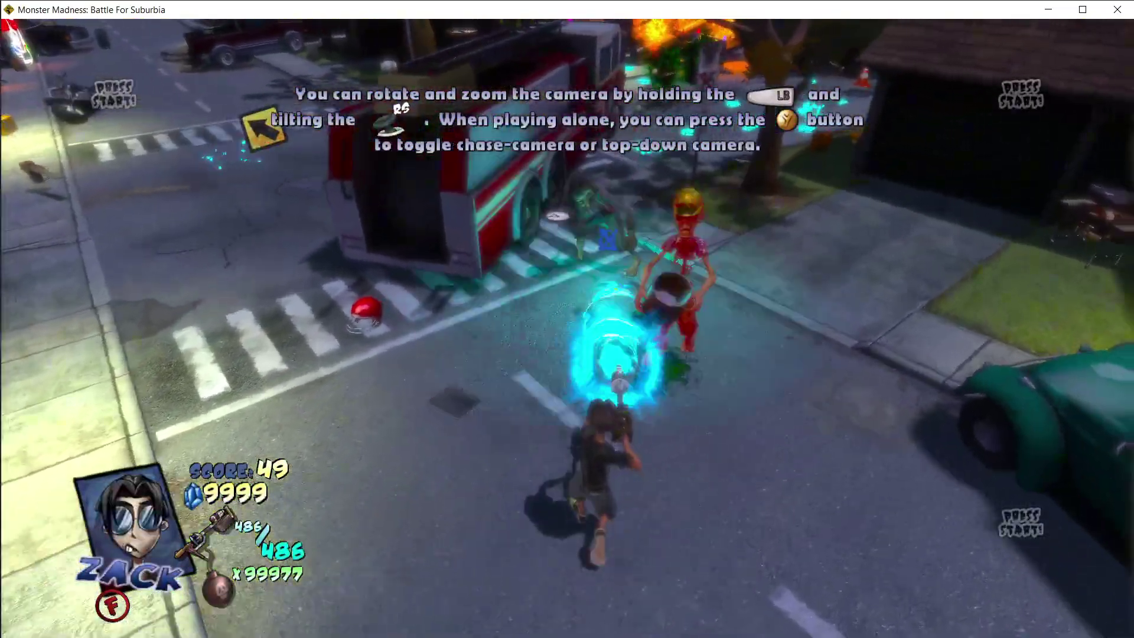
pyautogui.press('w')
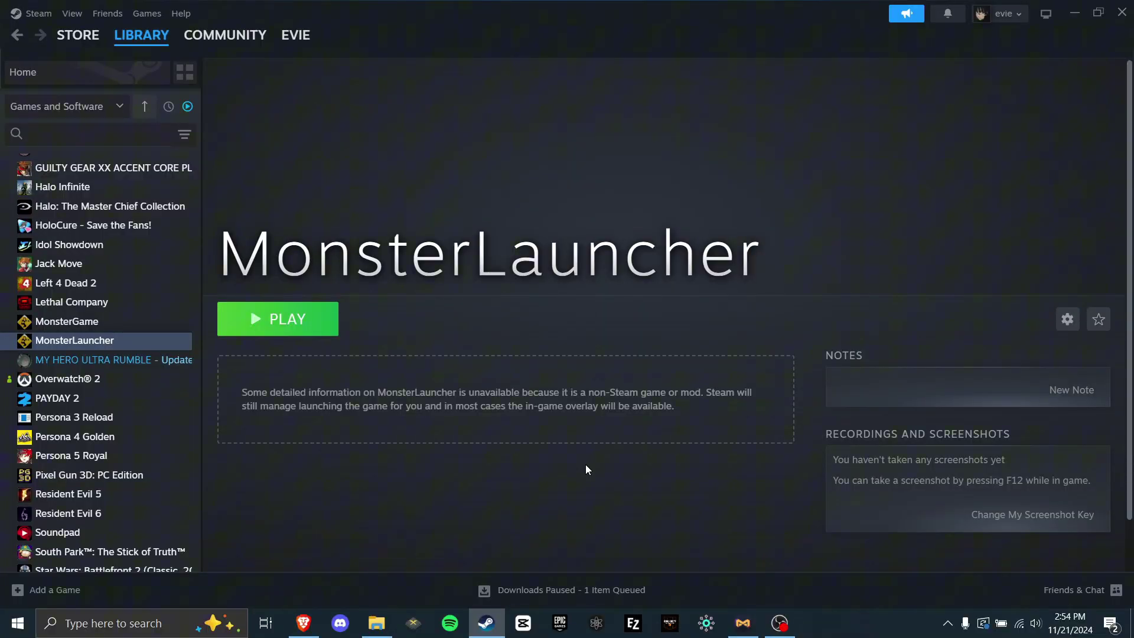
# - Open C:\ProgramData\ArtificialStudios\MonsterMadness by picking it from the Run history list
pyautogui.press('super+r')
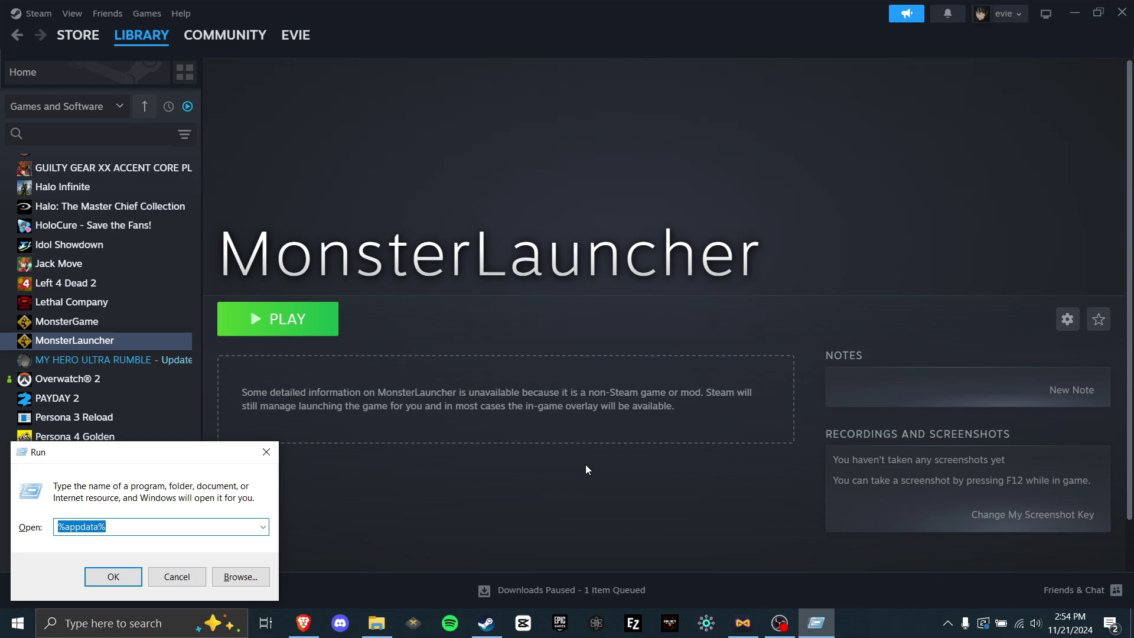
pyautogui.click(263, 527)
pyautogui.click(148, 553)
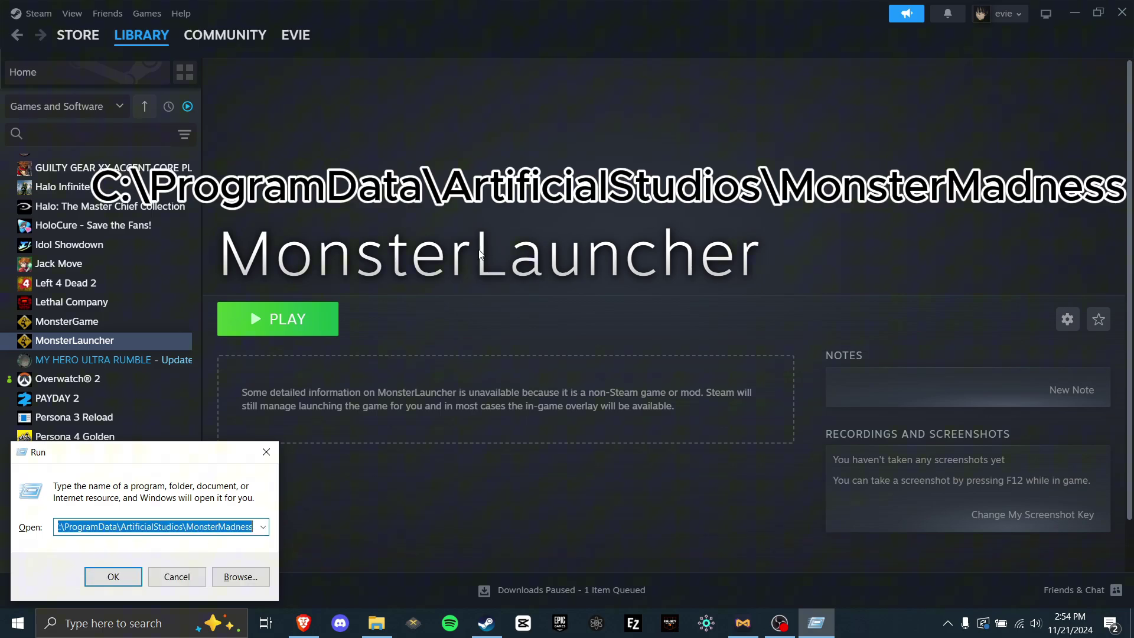
pyautogui.click(114, 577)
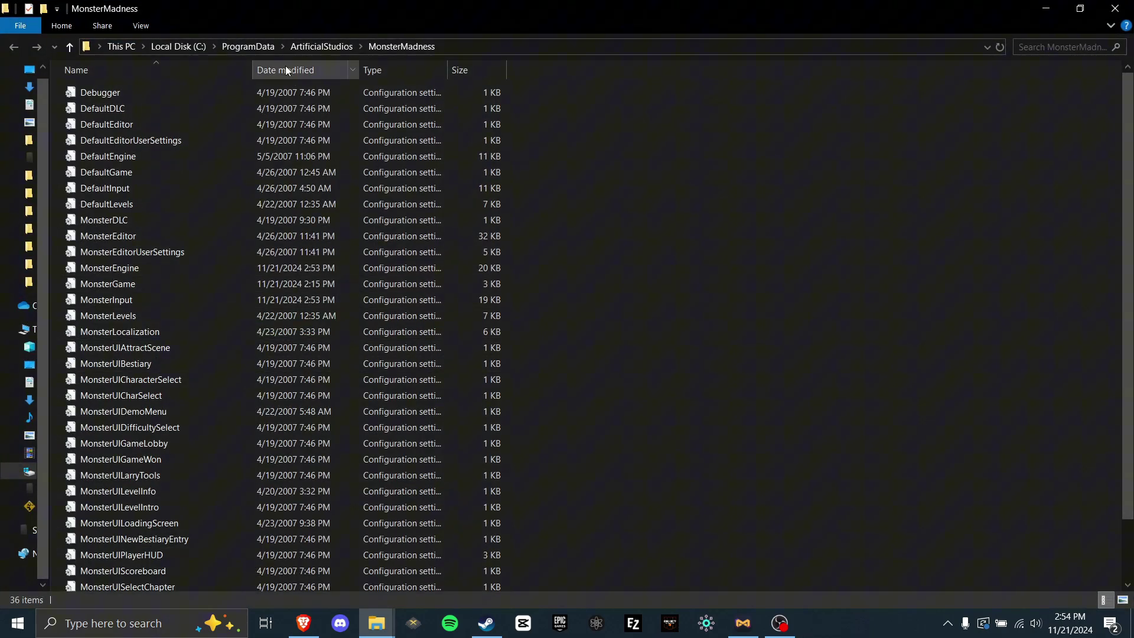
# - Select the MonsterInput file by typing its name and bring up its context menu
pyautogui.write('monsterinput')
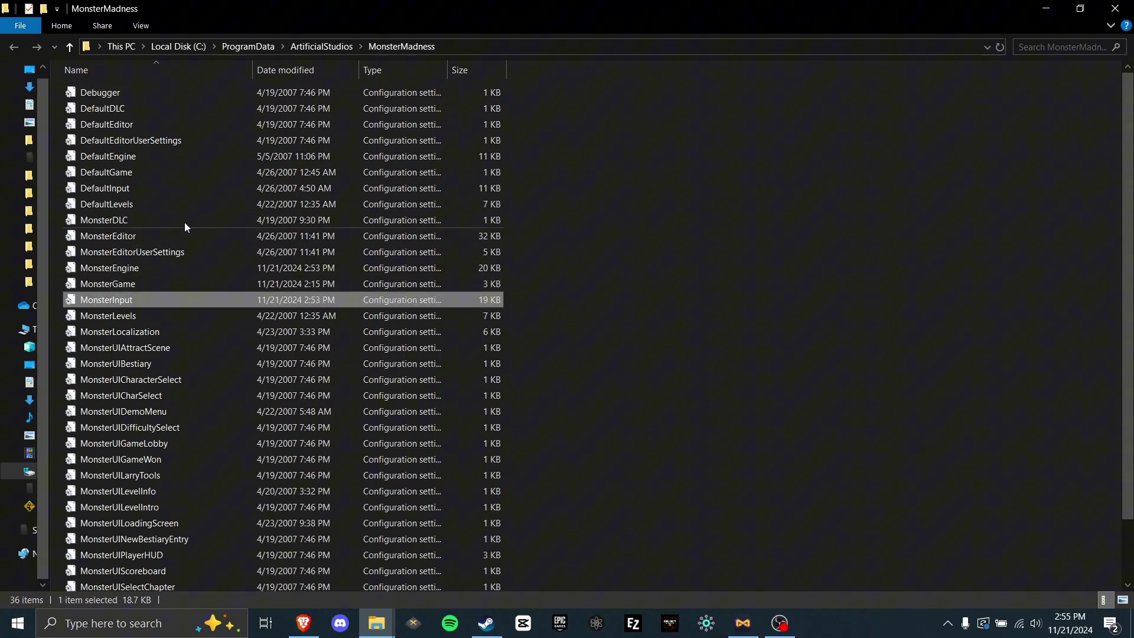
pyautogui.rightClick(177, 298)
# - Open MonsterInput in Notepad and maximize the window
pyautogui.moveTo(300, 363)
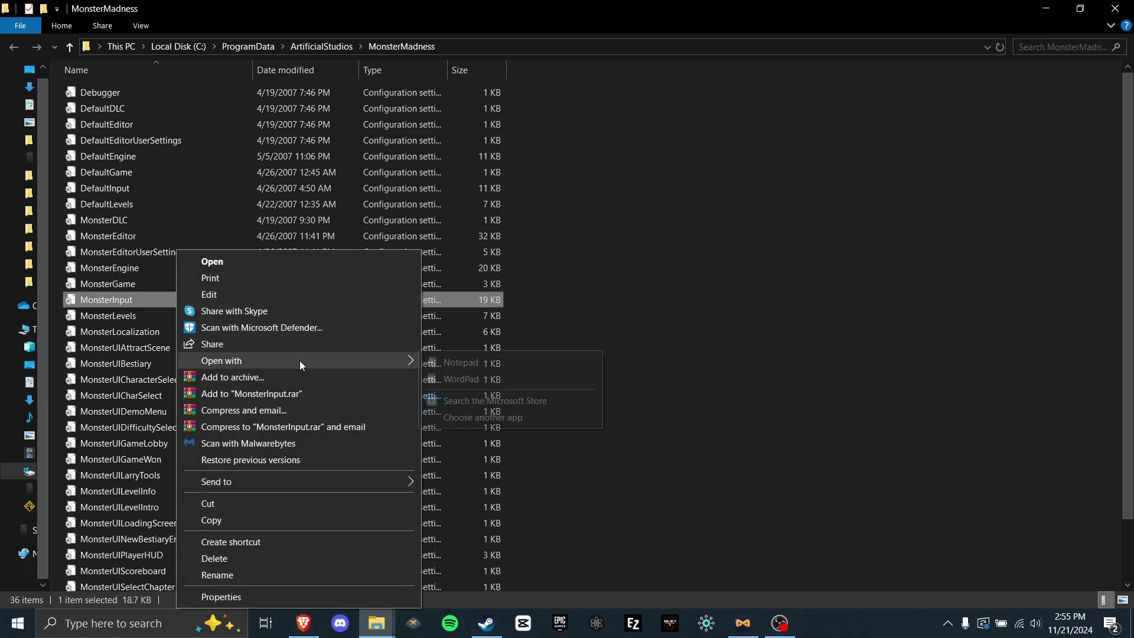
pyautogui.click(441, 364)
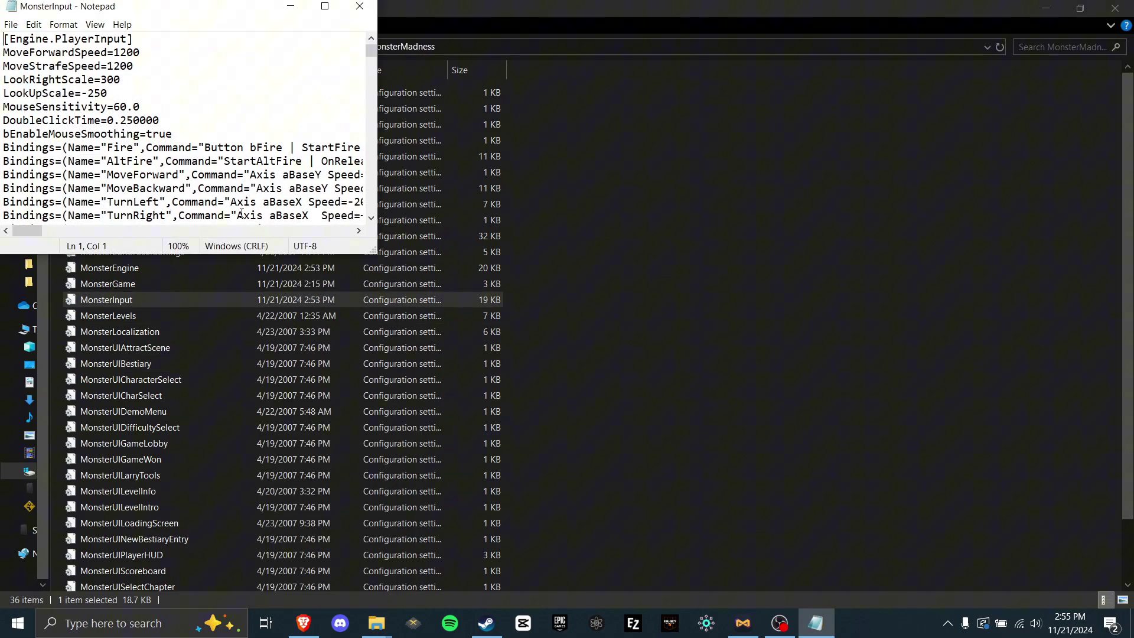
pyautogui.click(325, 6)
# - Change bEnableConsoleInFinalRelease to true at the end of the file and save it while closing Notepad
pyautogui.scroll(-6, 1132, 232)
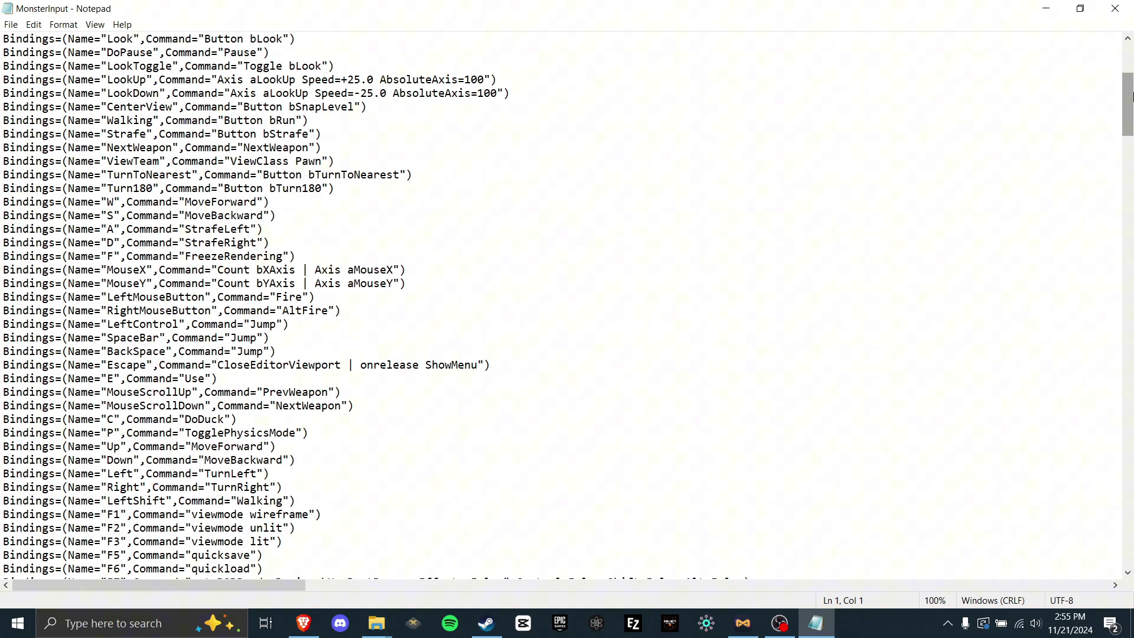
pyautogui.moveTo(1132, 101); pyautogui.dragTo(1128, 562)
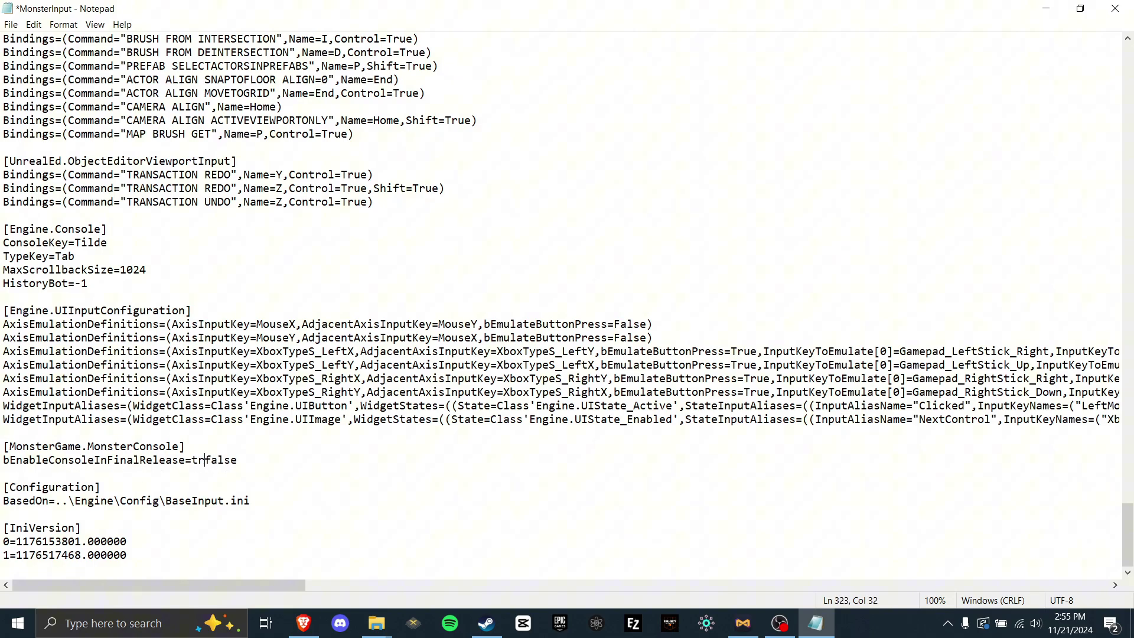
pyautogui.hotkey('ctrl', 'Delete')
pyautogui.click(1115, 9)
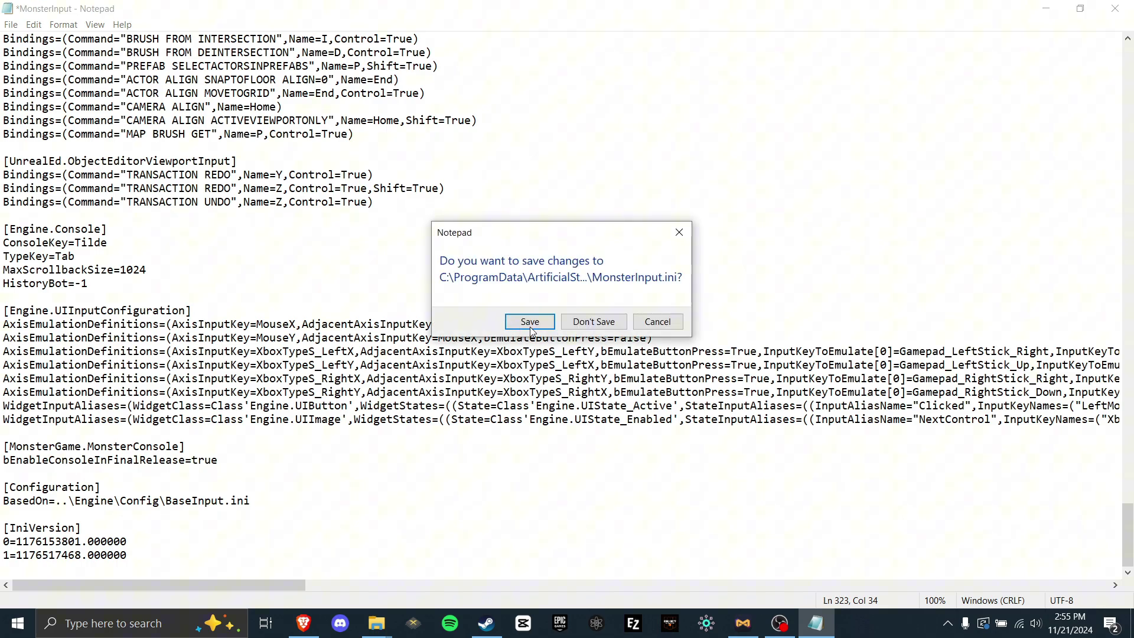
pyautogui.click(540, 321)
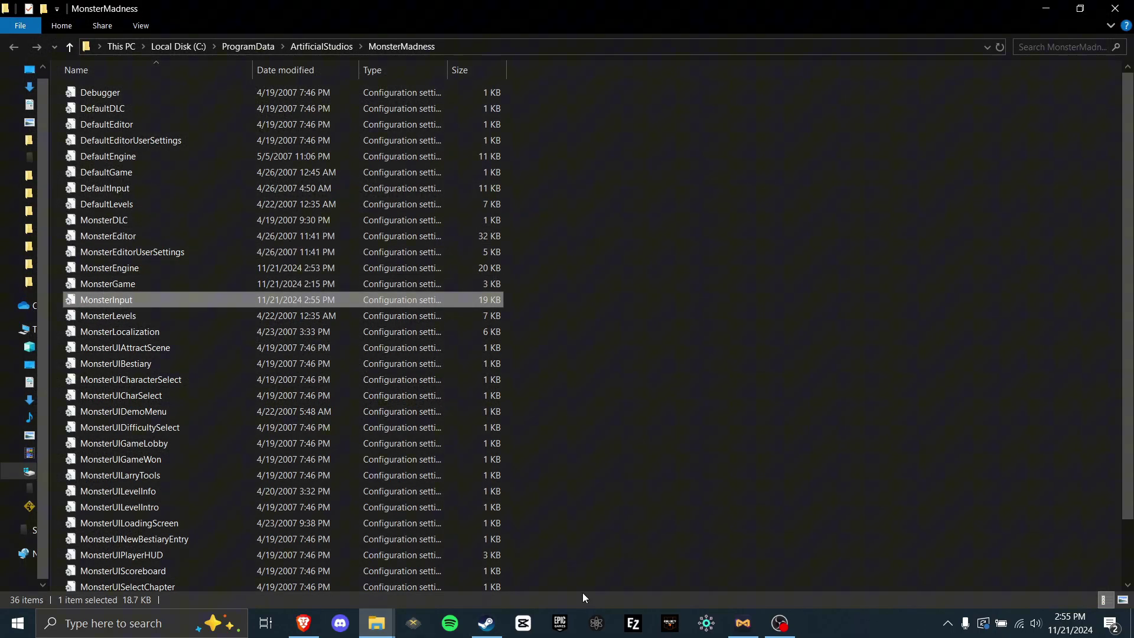
# - Return to the game, open the console with the tilde key, and run Zack through the garden level
pyautogui.click(530, 625)
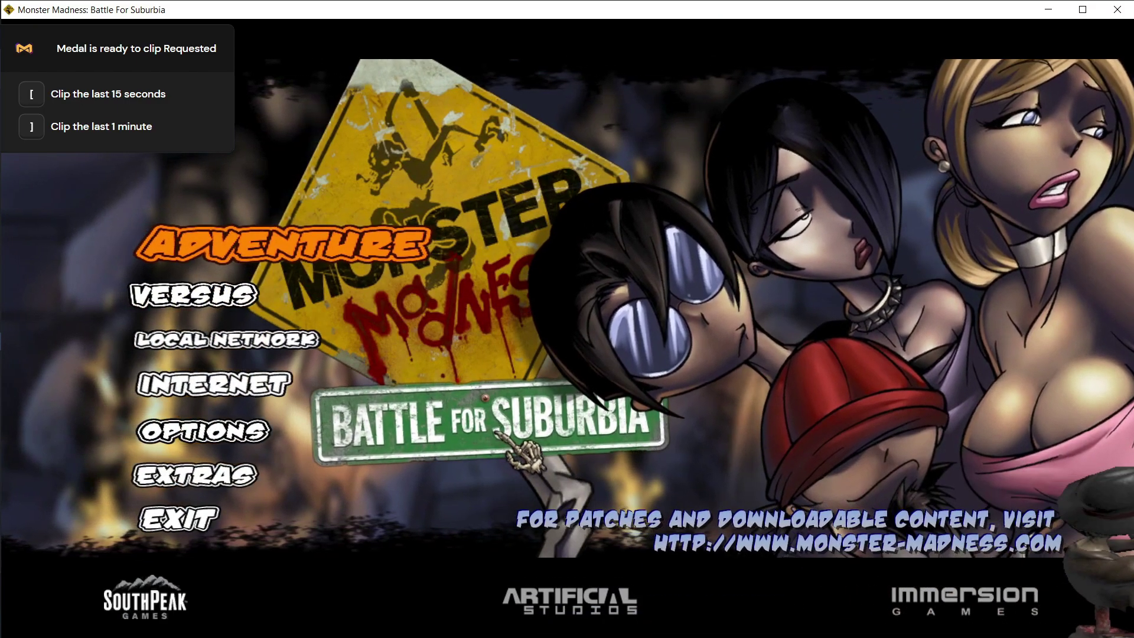
pyautogui.press('`')
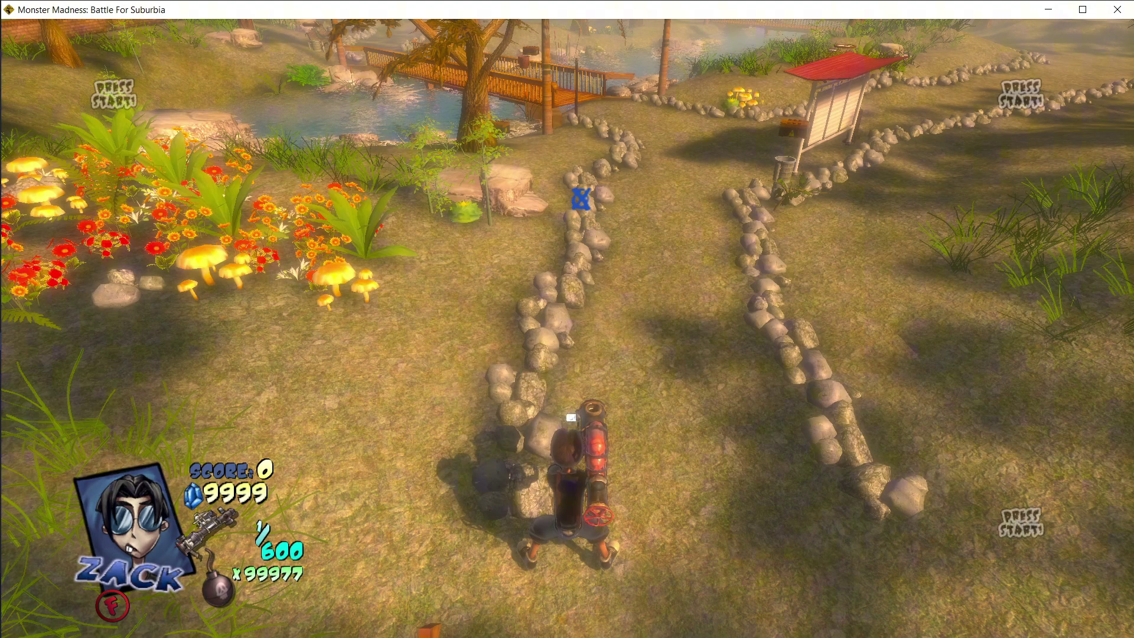
pyautogui.press('w')
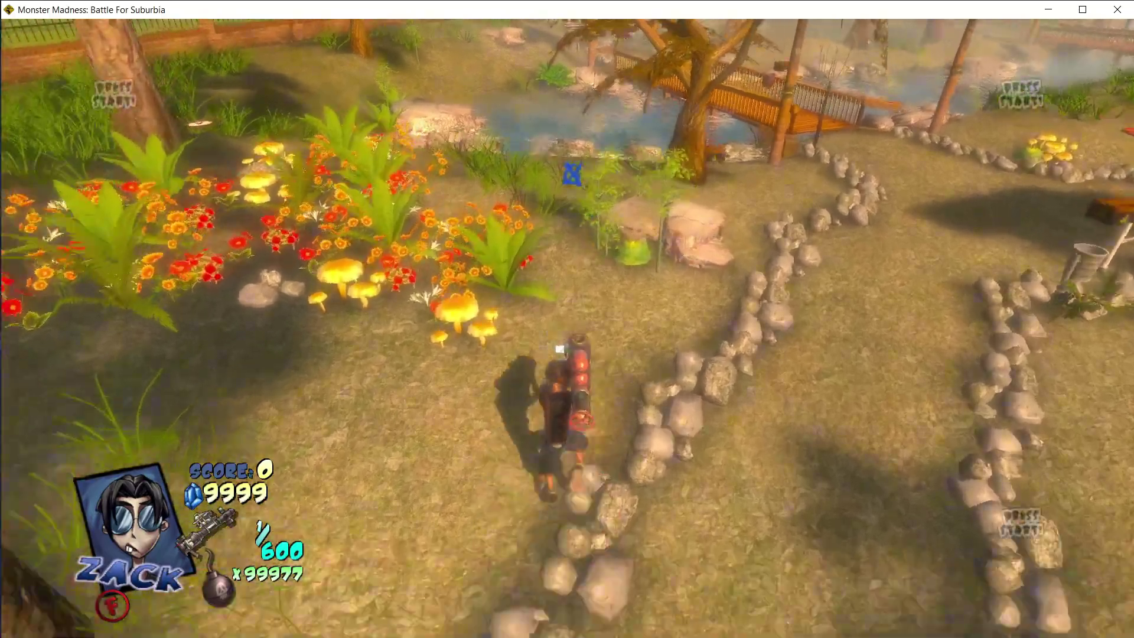
pyautogui.press('w')
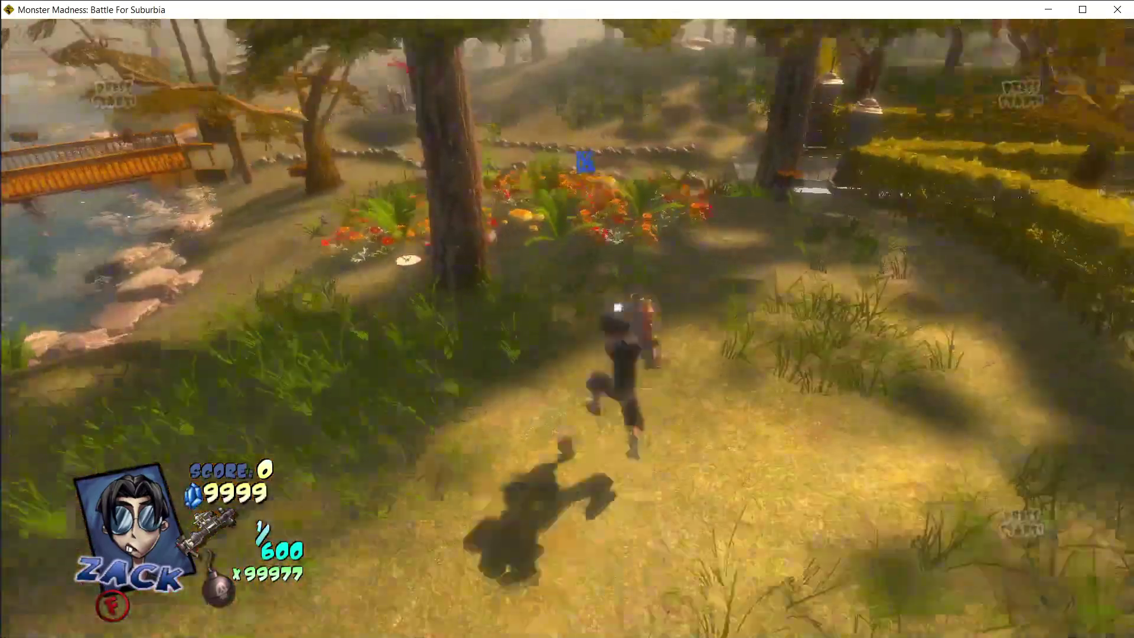
pyautogui.press('w')
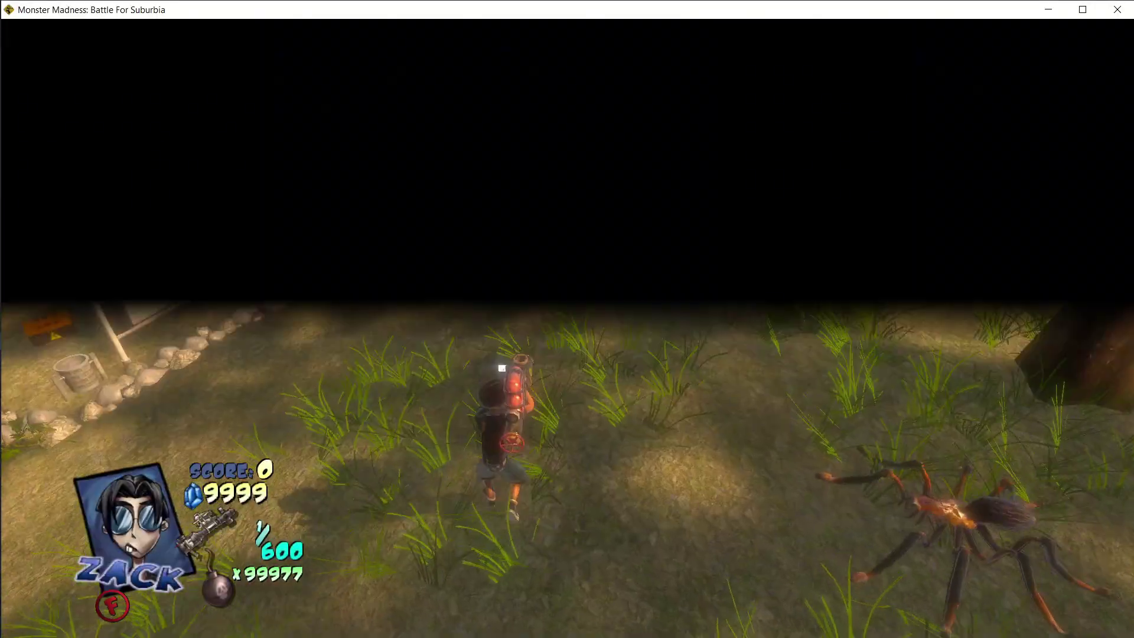
pyautogui.press('w')
pyautogui.press('w')
pyautogui.click(582, 172)
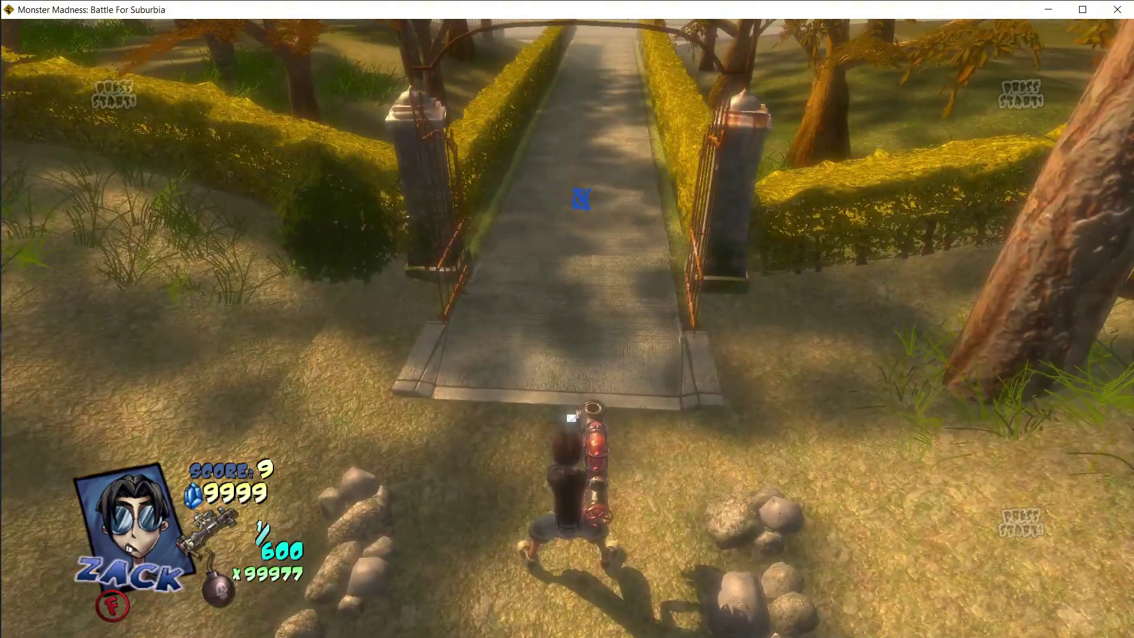
# - Run the ghost console command and move Zack up the path through the gate
pyautogui.press('`')
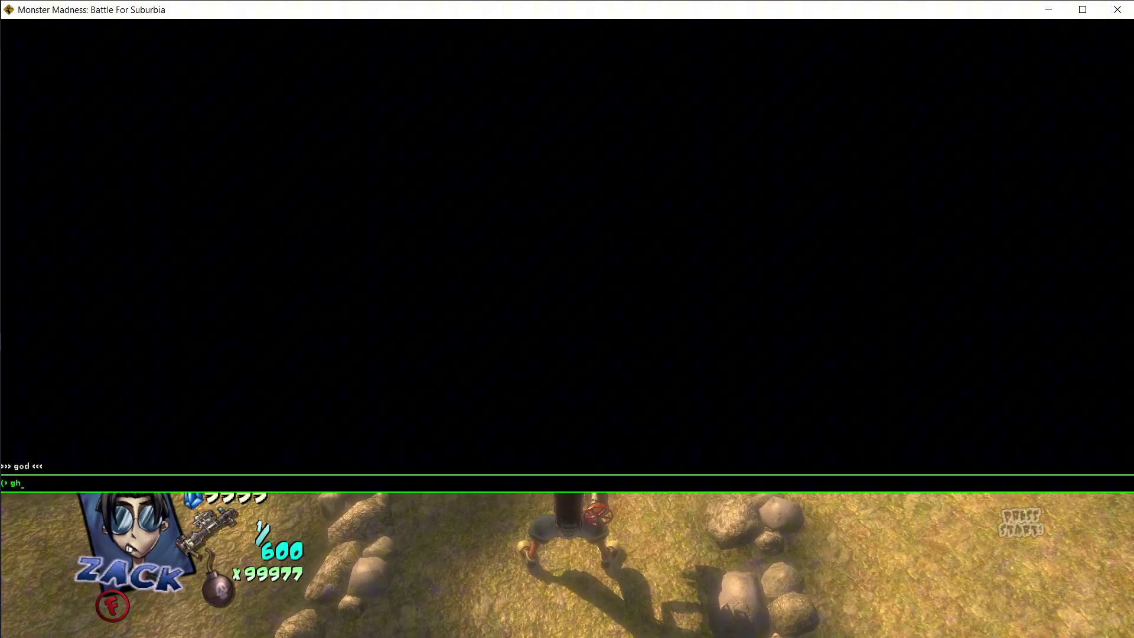
pyautogui.press('Return')
pyautogui.press('`')
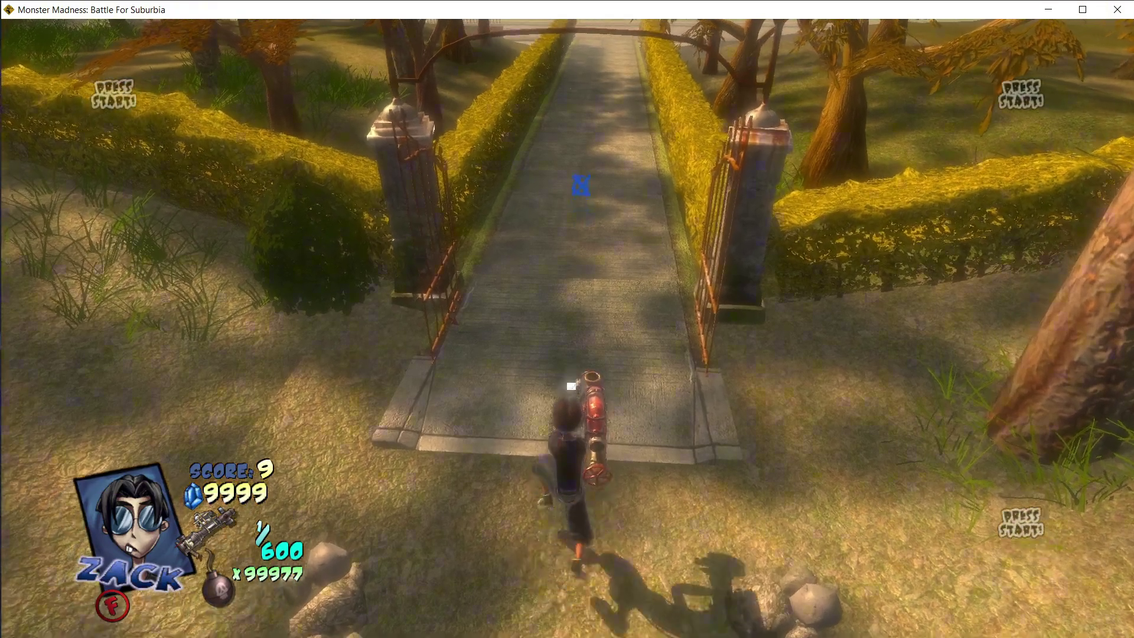
pyautogui.press('w')
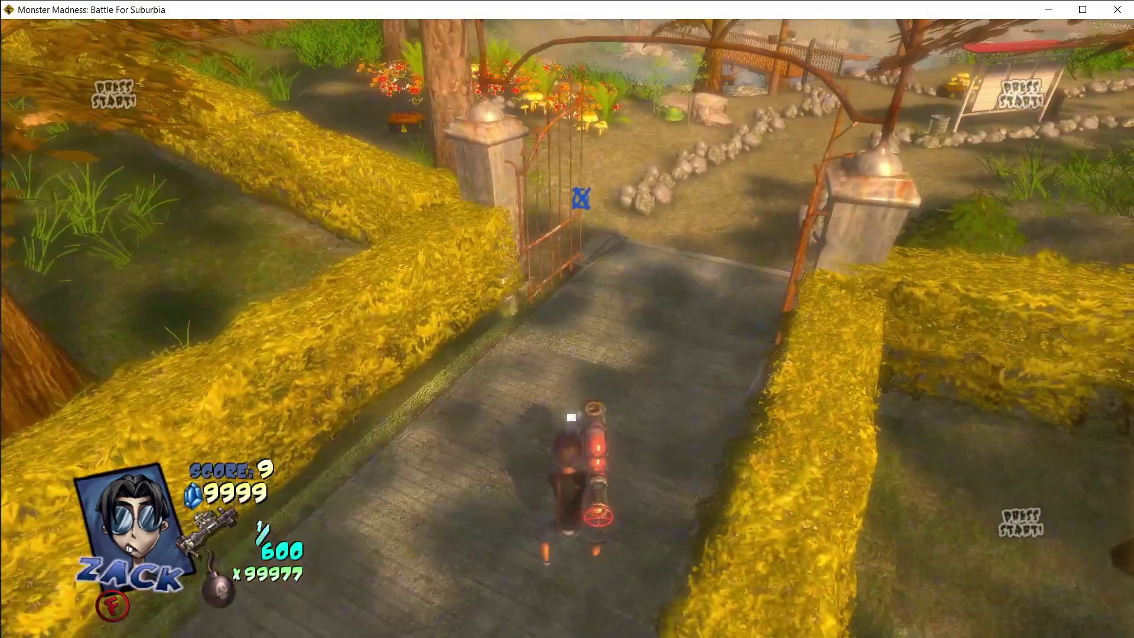
# - Run the walk console command and steer Zack around the park path
pyautogui.press('`')
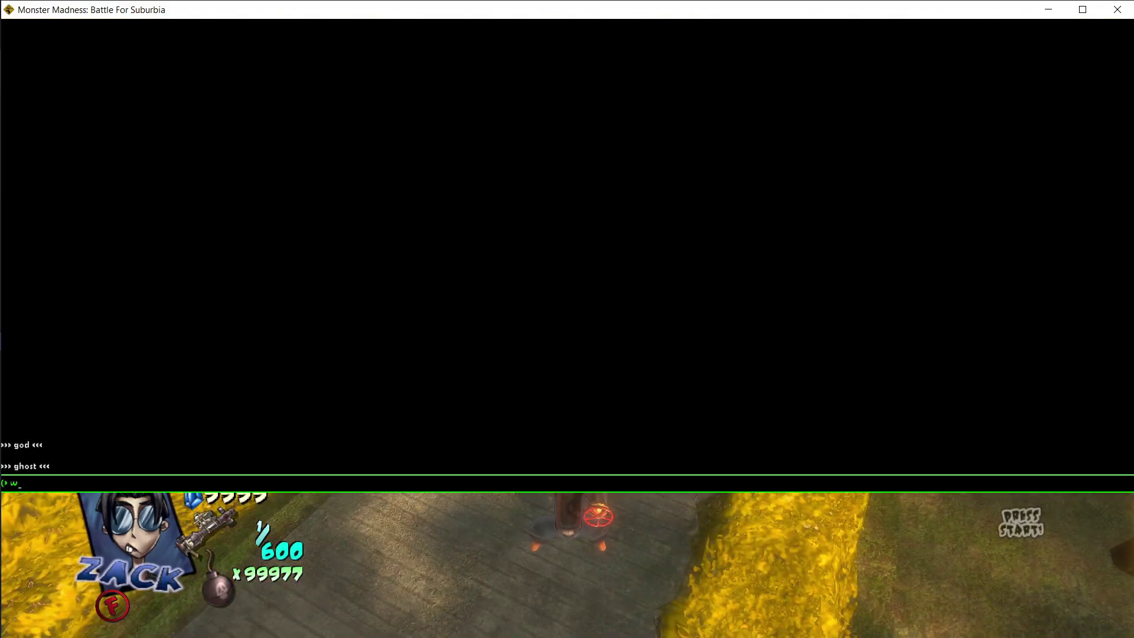
pyautogui.press('`')
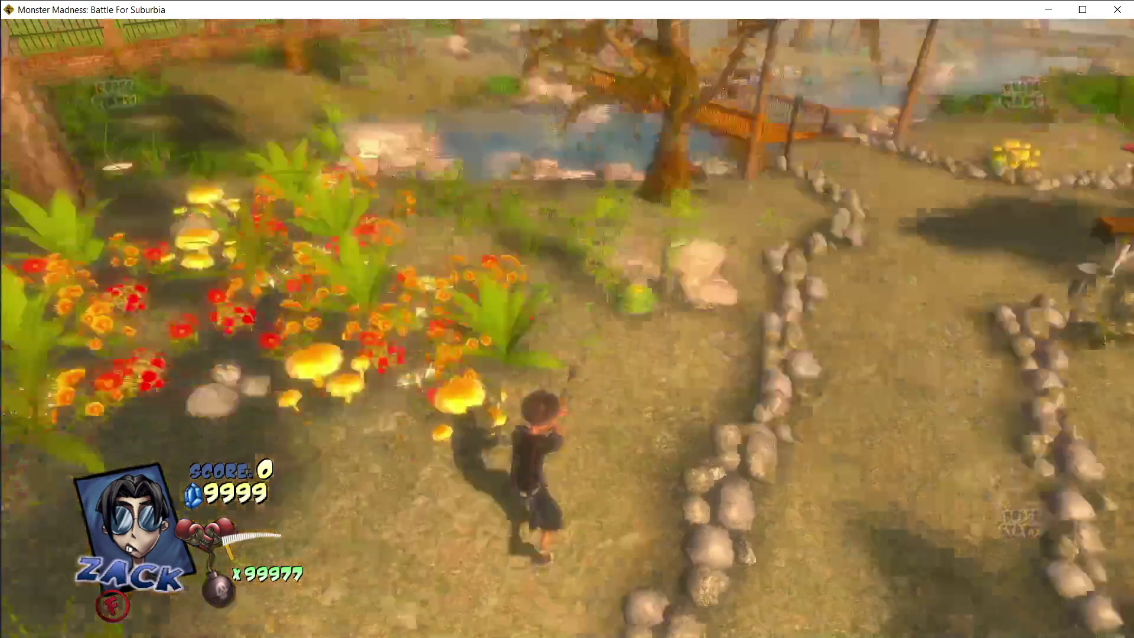
pyautogui.press('w')
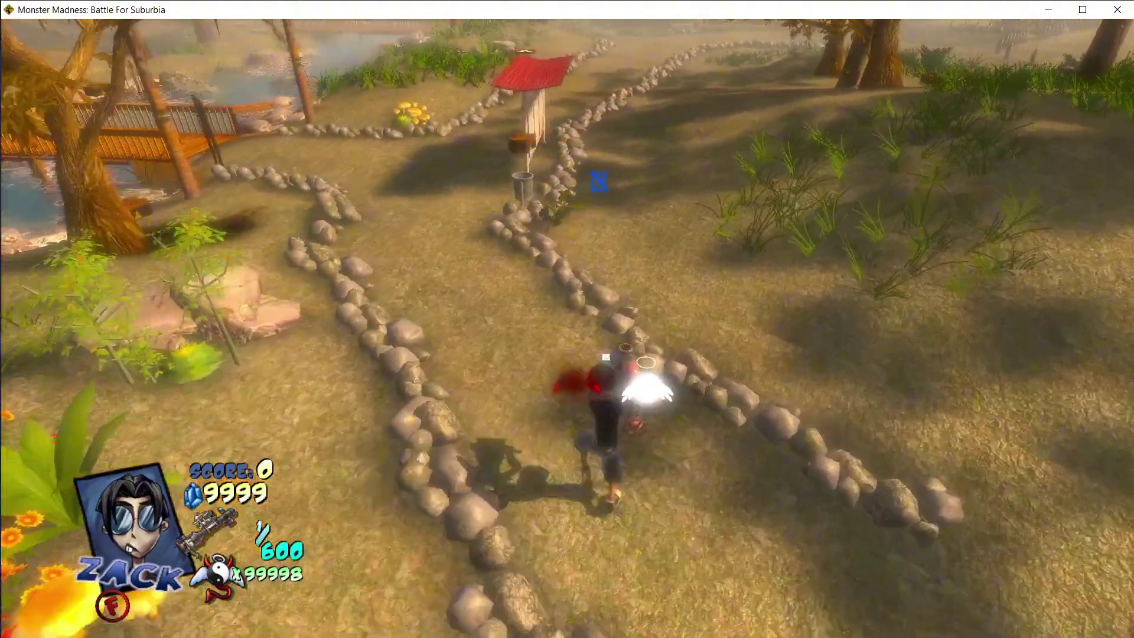
pyautogui.press('`')
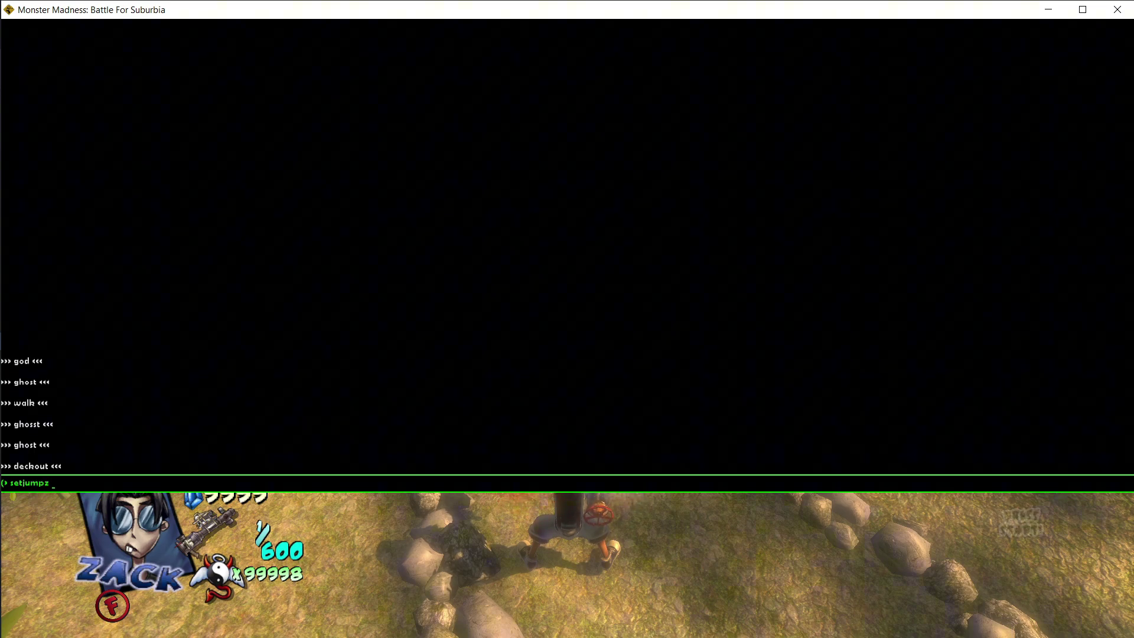
# - Set jump height with setjumpz 99999 and leap into the clouds, firing while airborne
pyautogui.press('Return')
pyautogui.press('`')
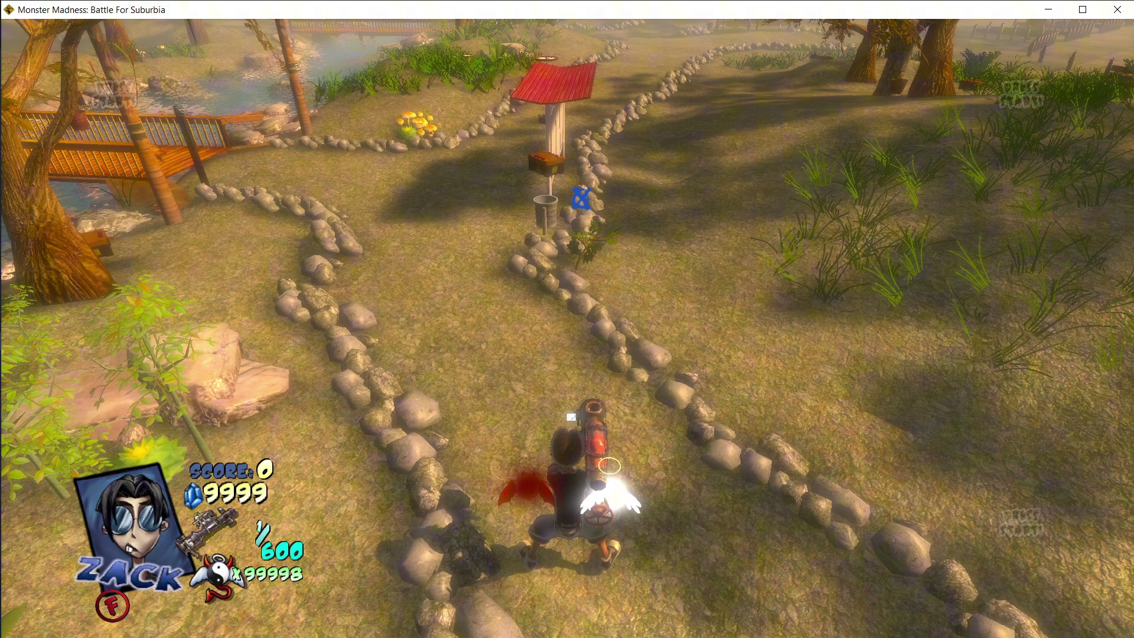
pyautogui.press('space')
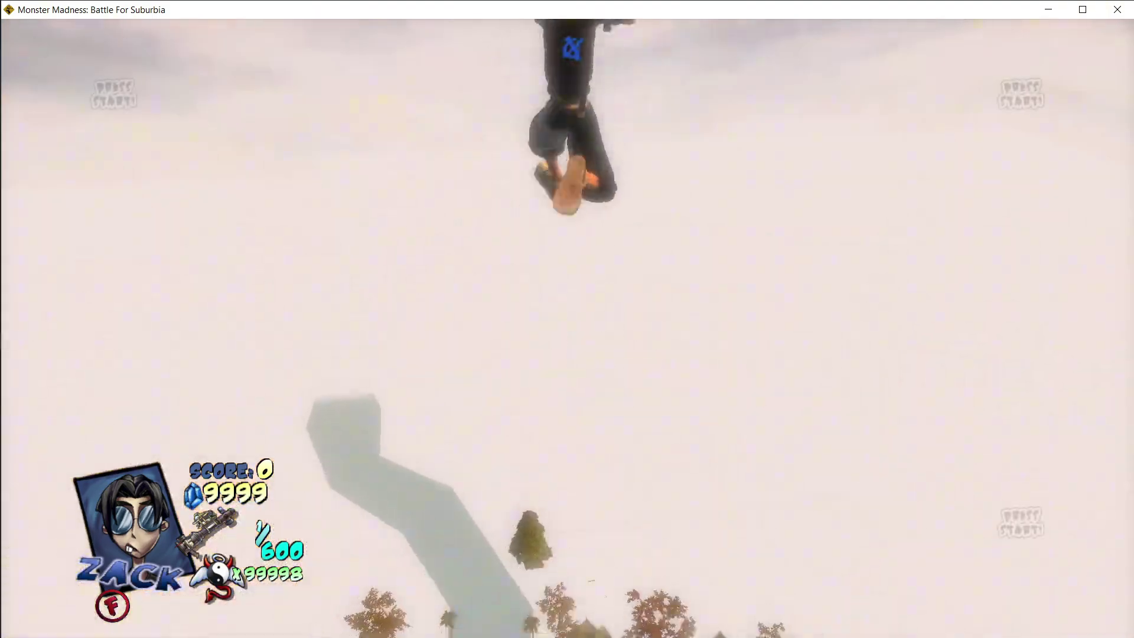
pyautogui.moveTo(587, 41)
pyautogui.mouseDown()
pyautogui.moveTo(583, 78)
pyautogui.moveTo(881, 192)
pyautogui.moveTo(1106, 470)
pyautogui.mouseUp()
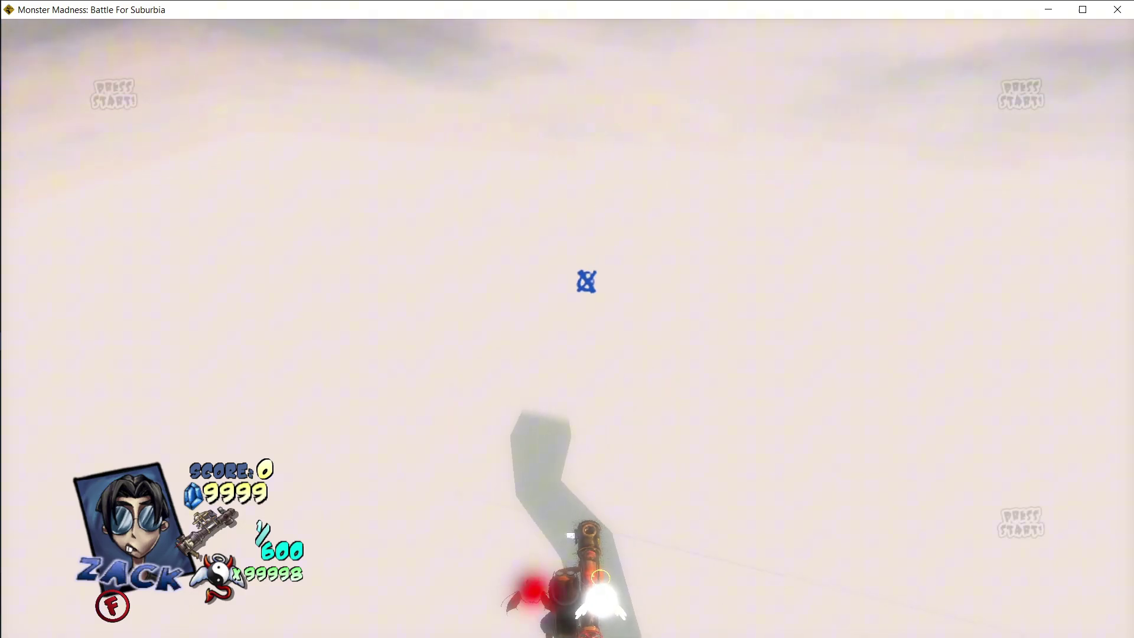
# - Enter skiptonextcheckpoint in the console to jump ahead to the next checkpoint
pyautogui.press('`')
pyautogui.write('skiptone')
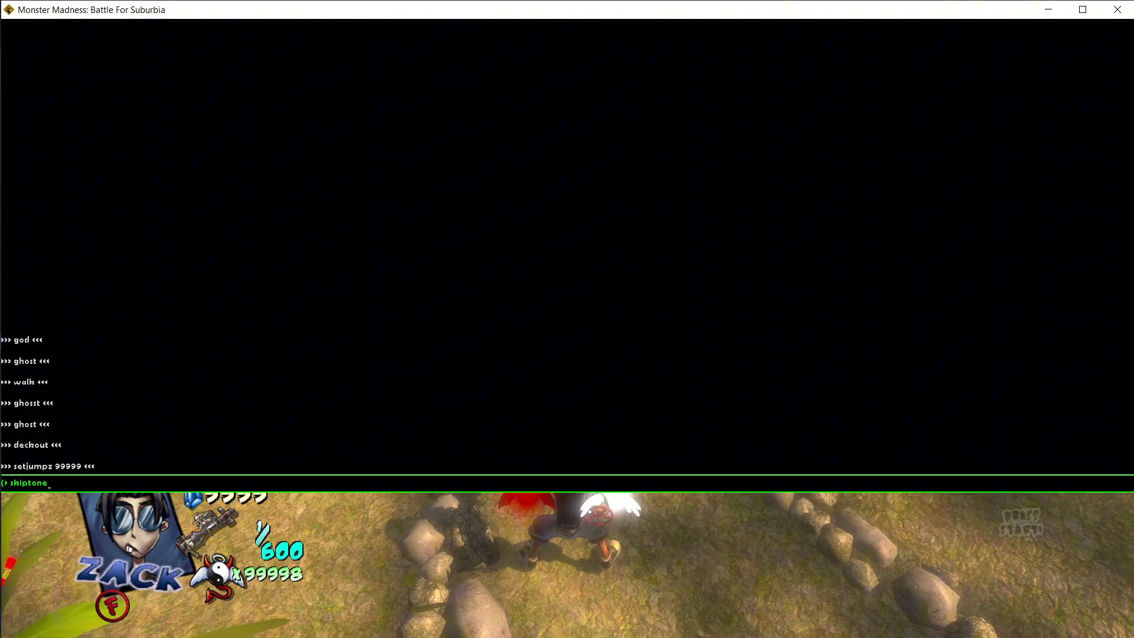
pyautogui.write('xtcheckpoint')
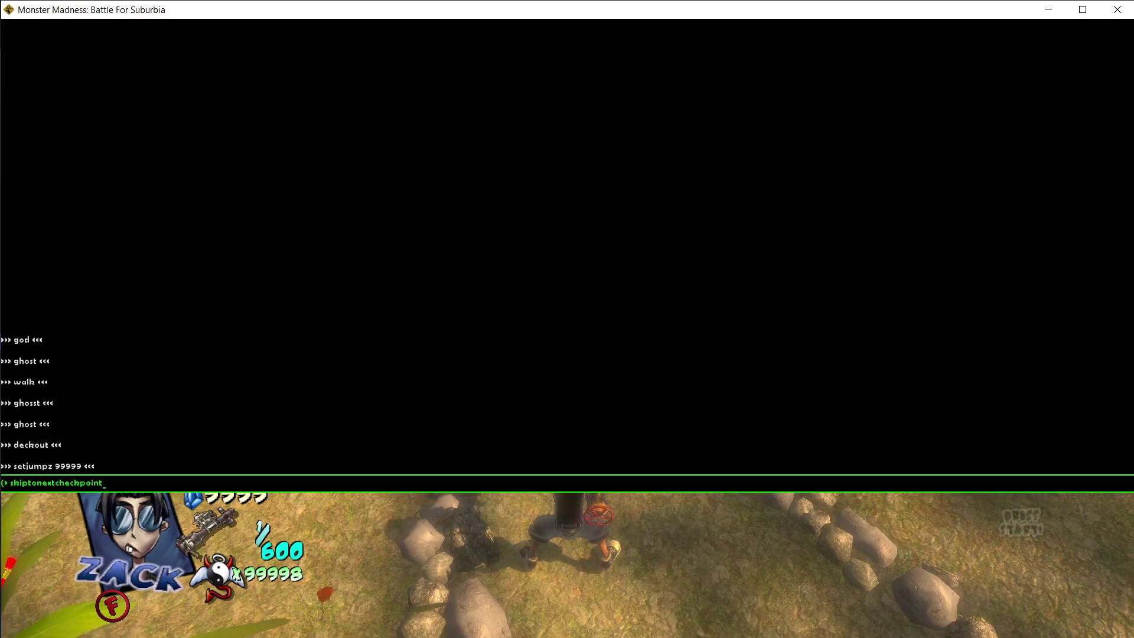
pyautogui.press('Return')
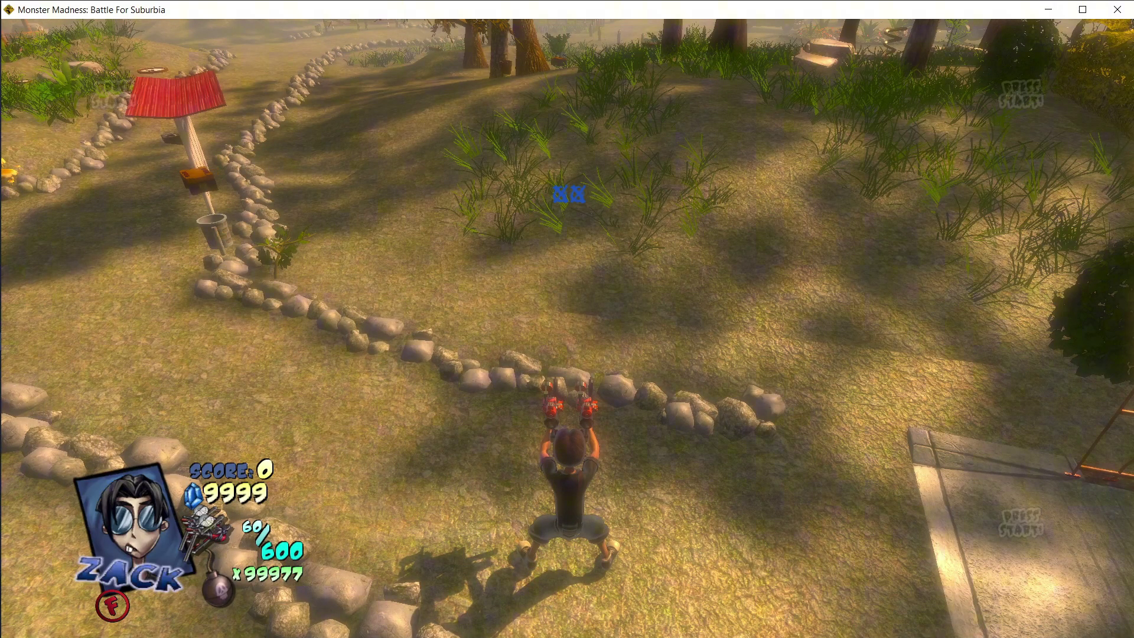
# - Reopen the in-game console once the park checkpoint has loaded
pyautogui.press('`')
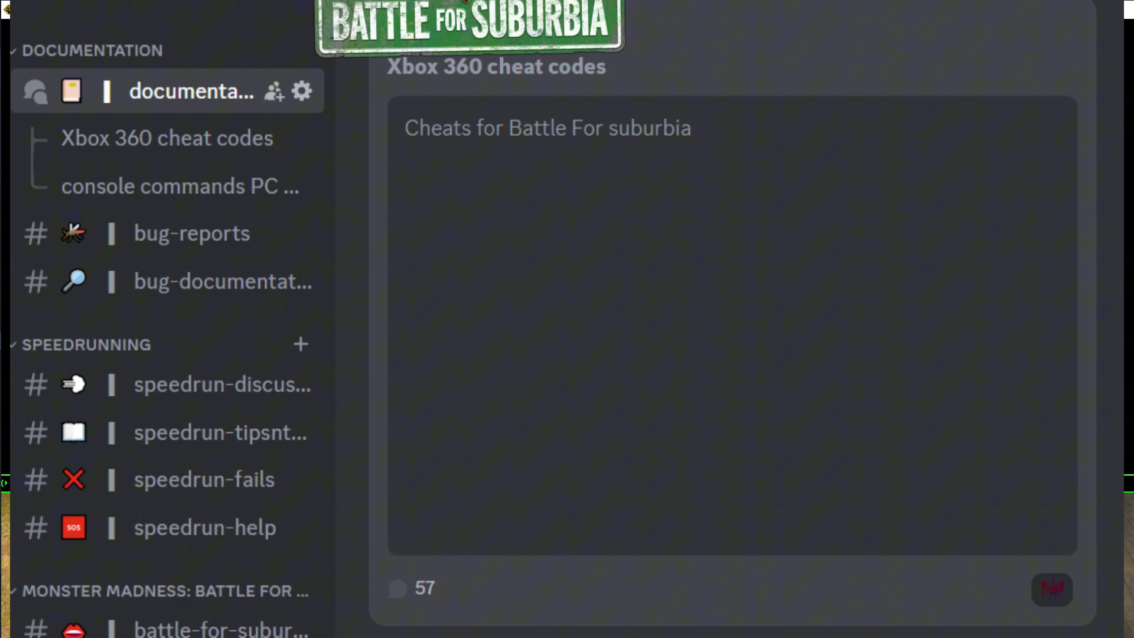
# - Enter enablereleasecheat morgythemonkey in the console, then close it to resume play in first-person view
pyautogui.write('gythemonkey')
pyautogui.press('Return')
pyautogui.press('Escape')
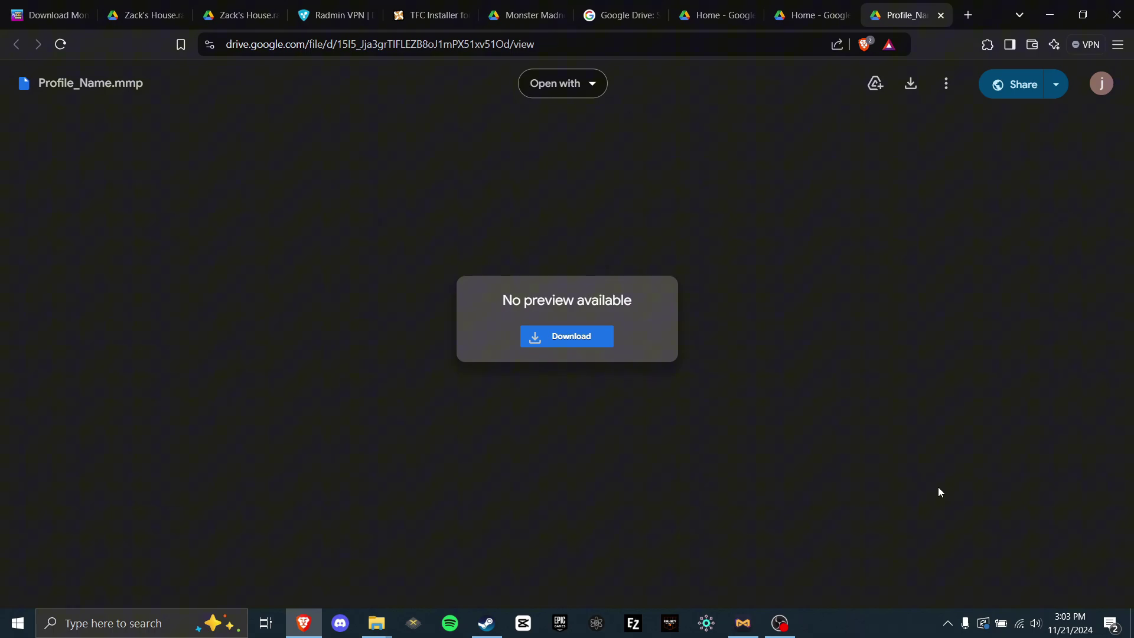
# - Open %appdata% and navigate into ArtificialStudios\MonsterMadness to view the profile save and launcher files
pyautogui.press('super+r')
pyautogui.write('%')
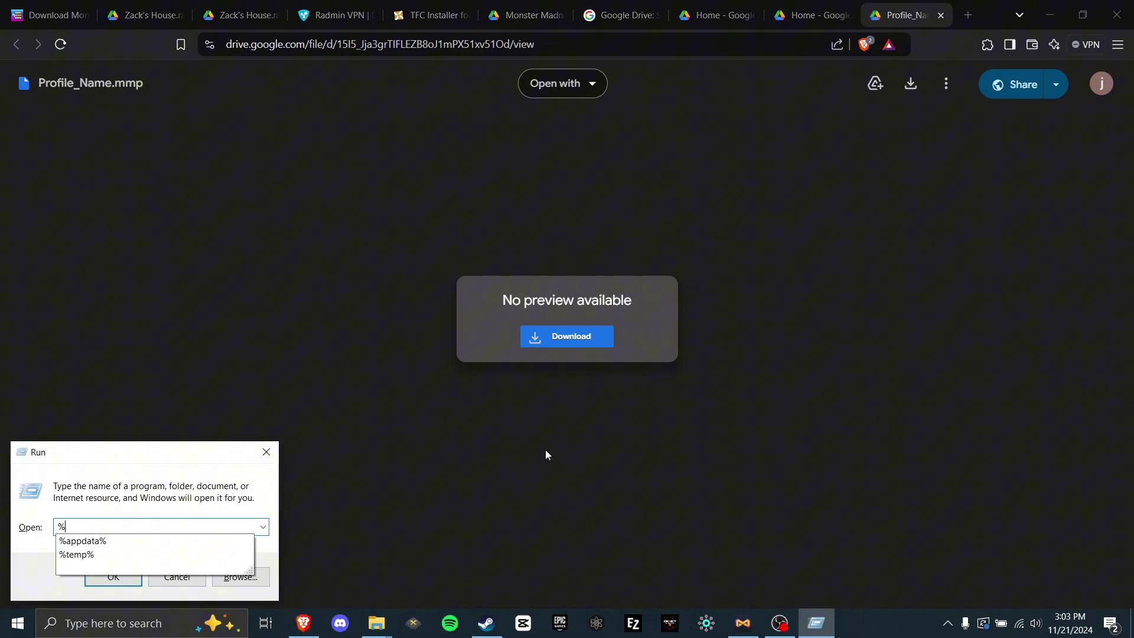
pyautogui.write('appdata%')
pyautogui.press('Return')
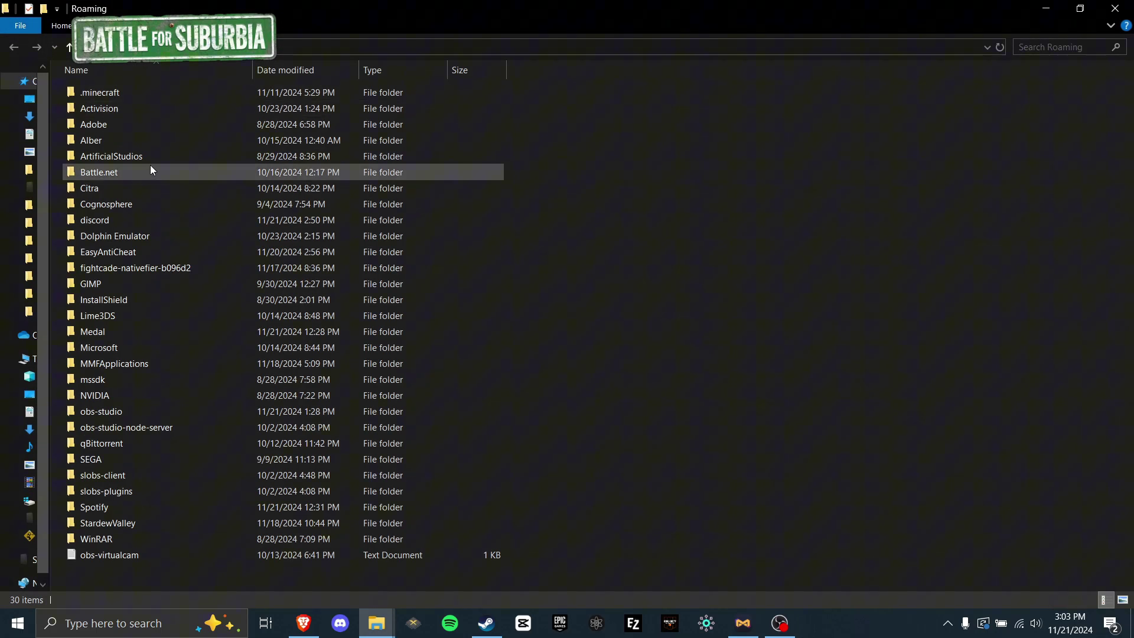
pyautogui.doubleClick(142, 156)
pyautogui.doubleClick(139, 93)
pyautogui.rightClick(142, 99)
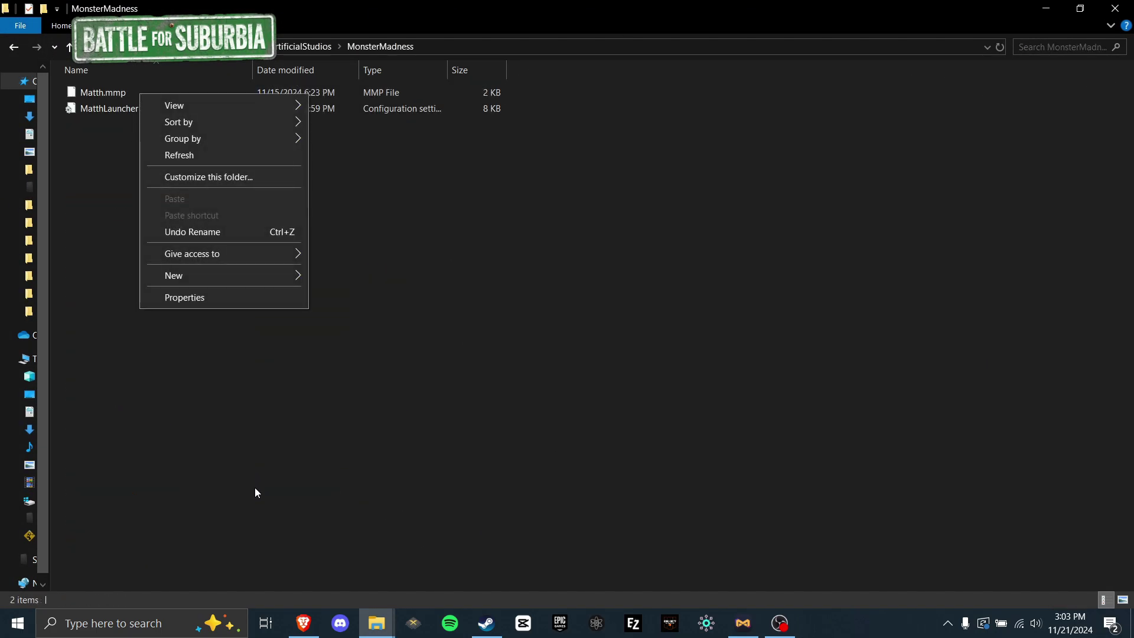
pyautogui.click(346, 229)
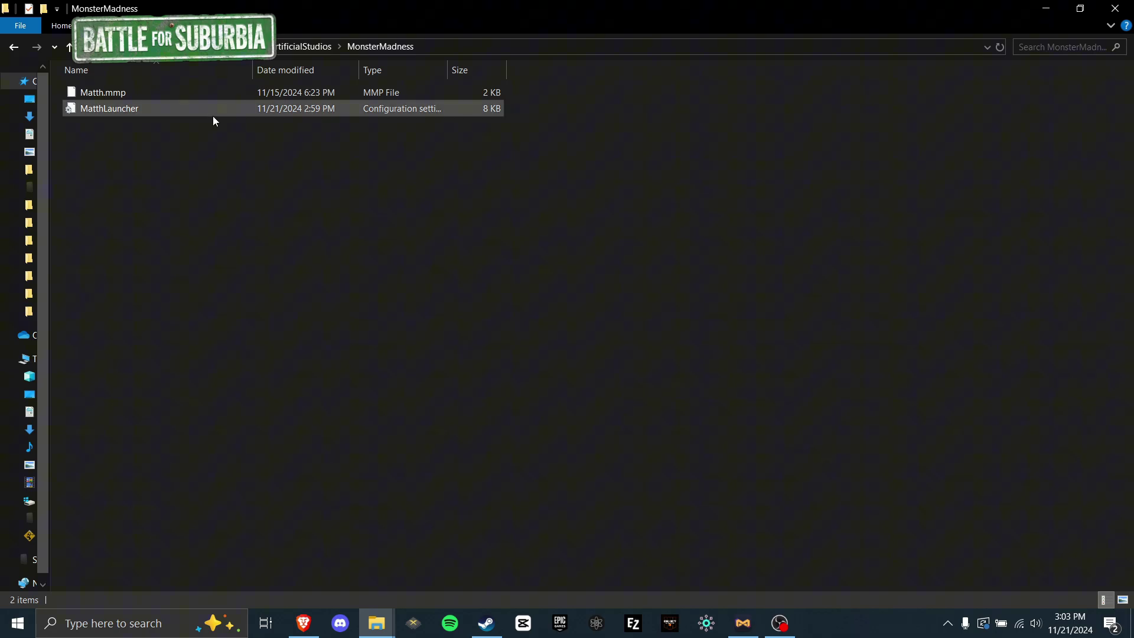
# - Delete the old Matth.mmp save and rename the downloaded Profile_Name.mmp to Matth.mmp
pyautogui.rightClick(102, 92)
pyautogui.click(136, 373)
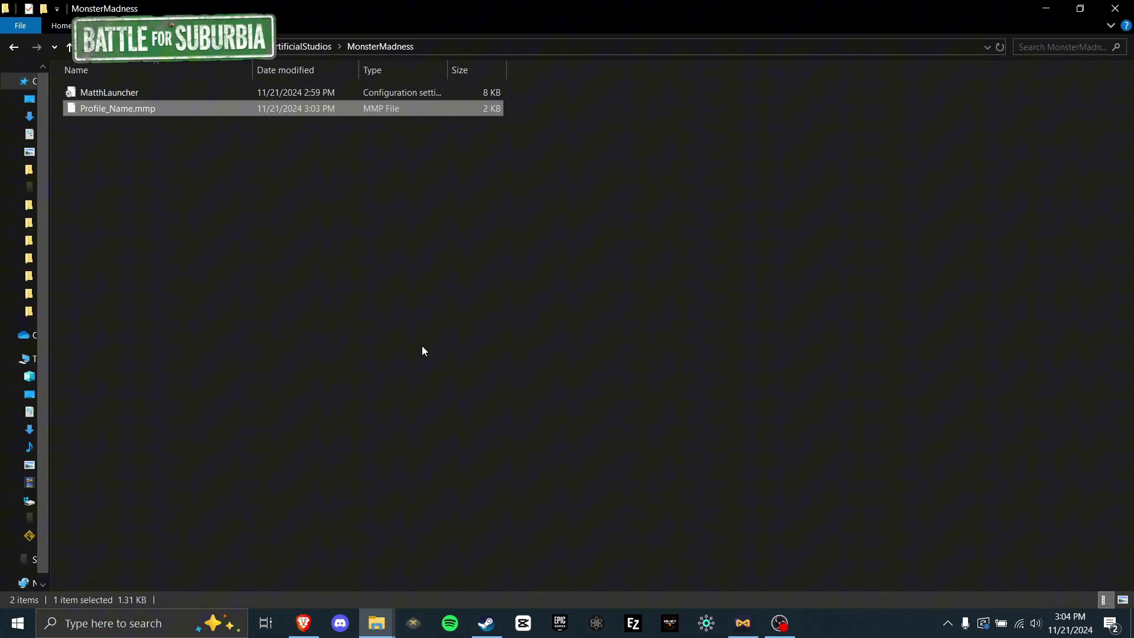
pyautogui.press('F2')
pyautogui.write('Matth.mmp')
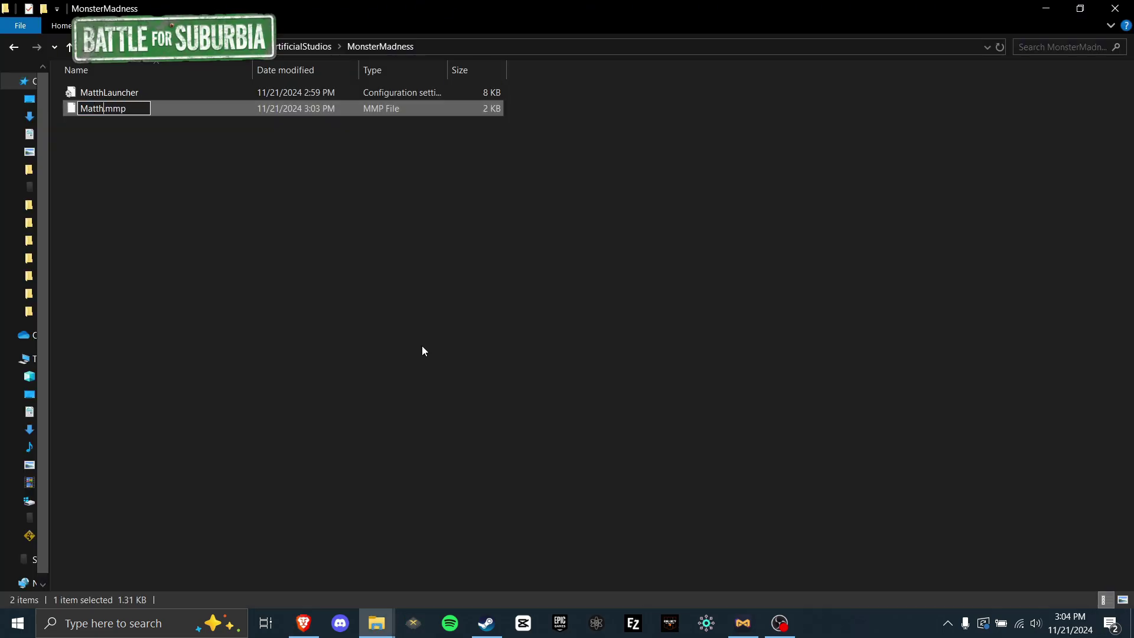
pyautogui.press('Return')
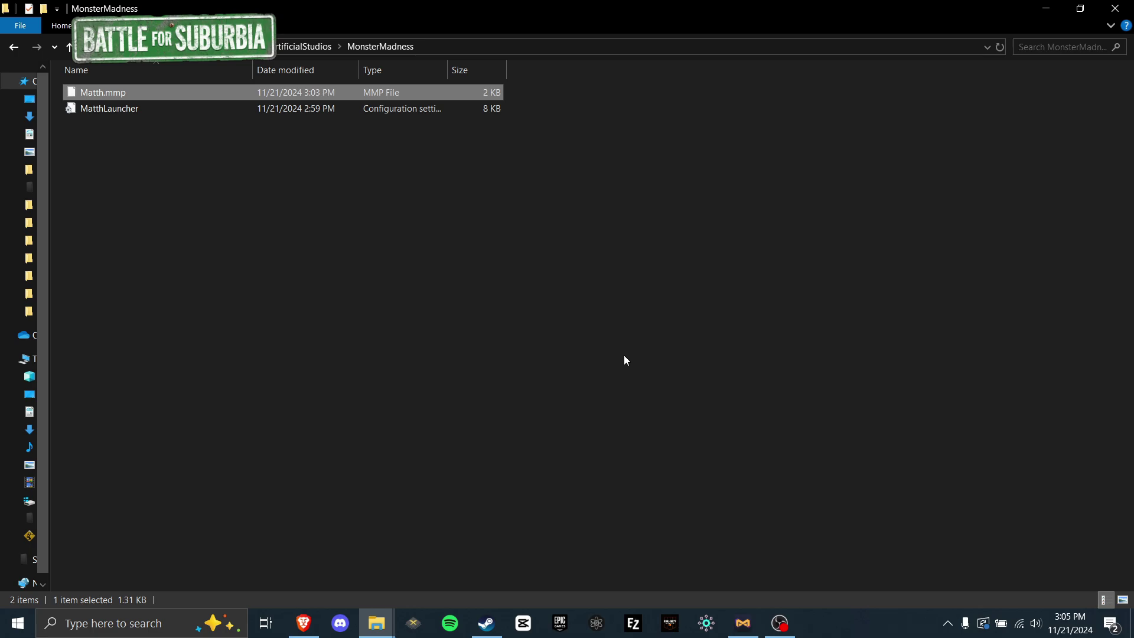
# - Reopen %appdata% and browse into ArtificialStudios > MonsterMadness to show the new Matth.mmp save
pyautogui.press('super+r')
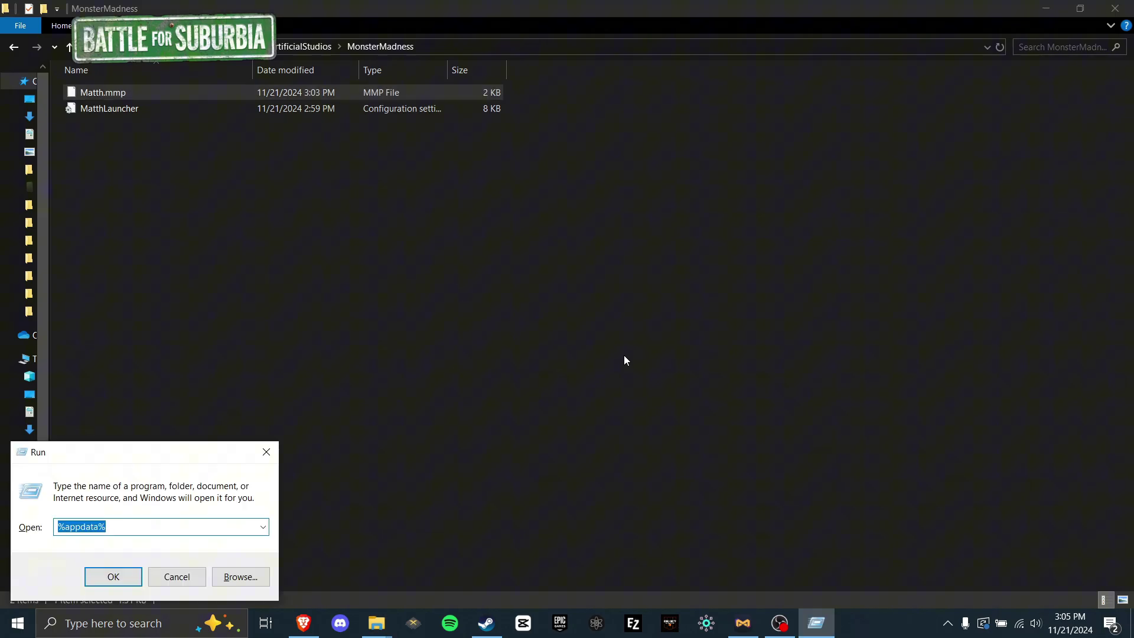
pyautogui.press('Return')
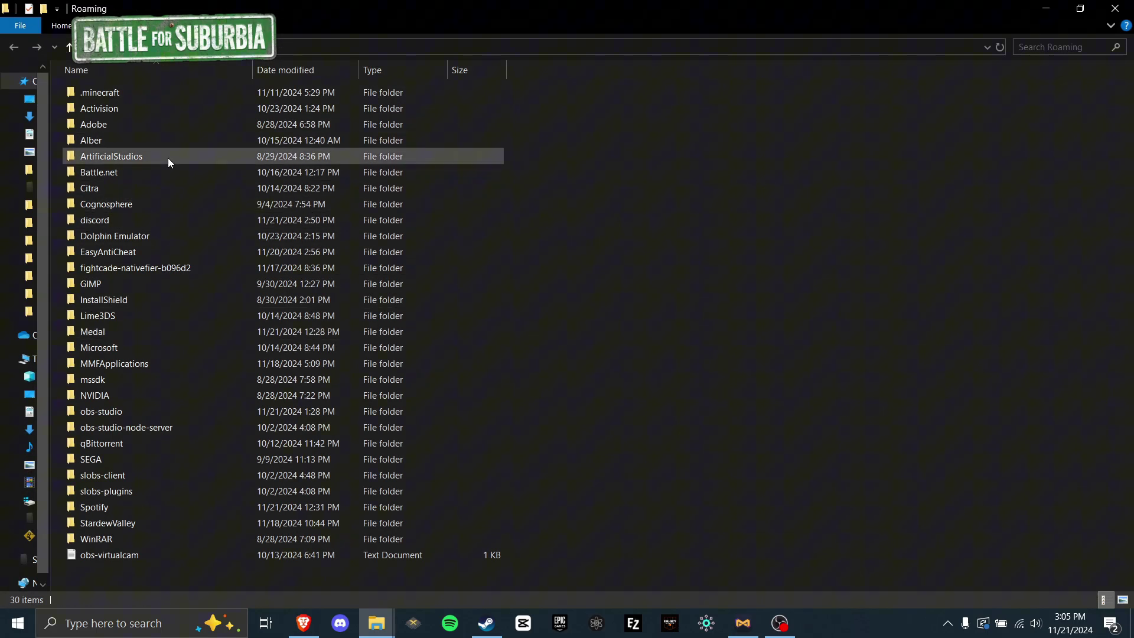
pyautogui.doubleClick(115, 156)
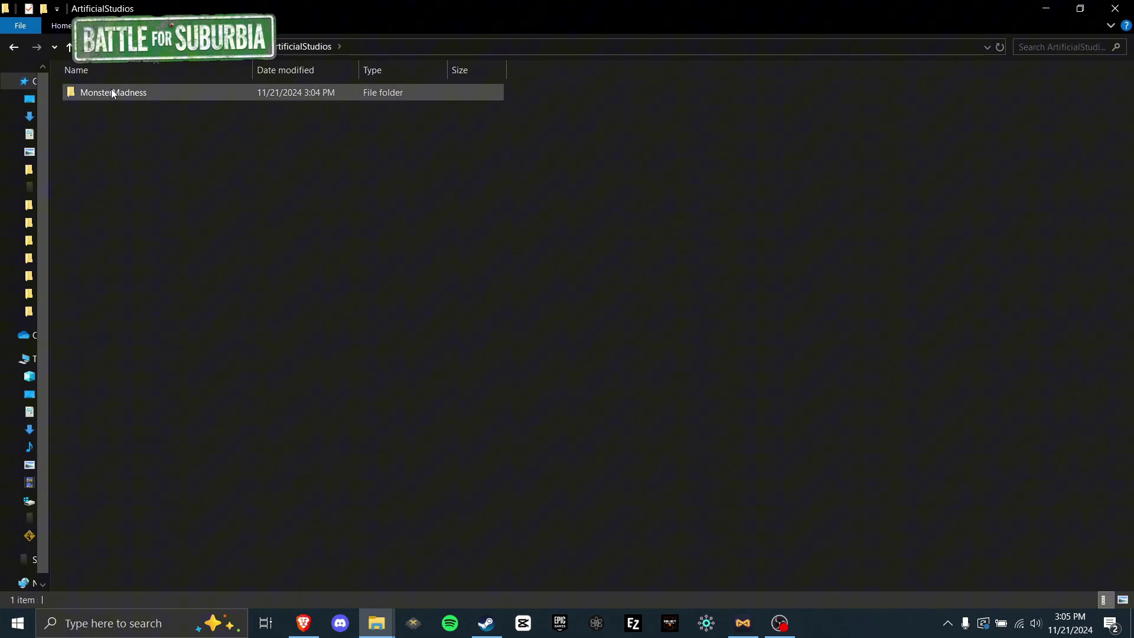
pyautogui.hotkey('alt', 'Left')
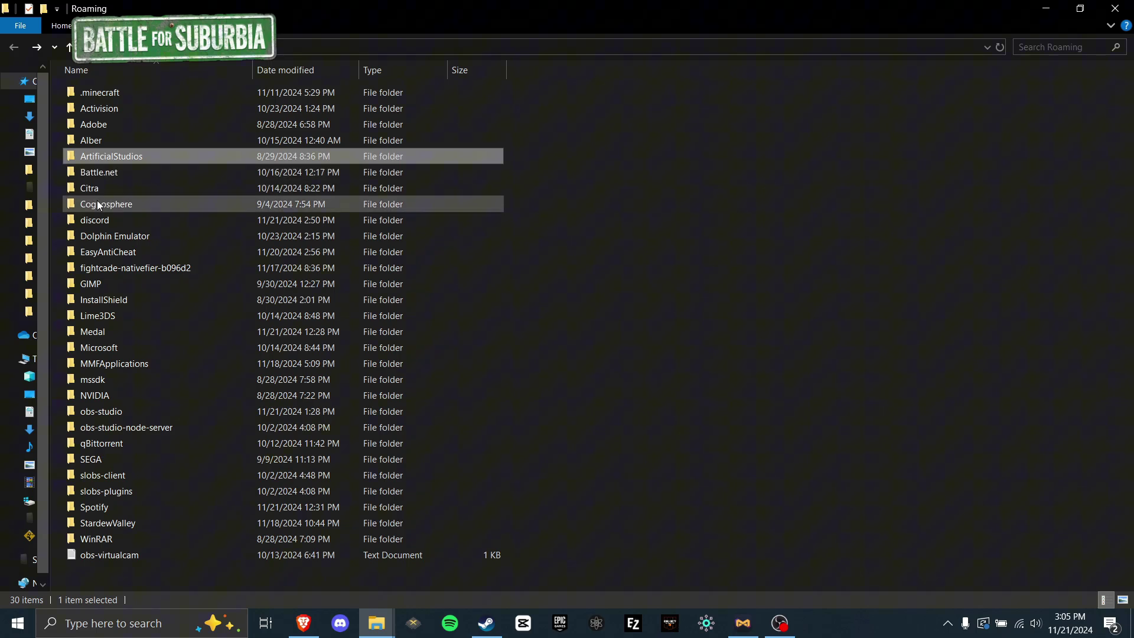
pyautogui.doubleClick(117, 156)
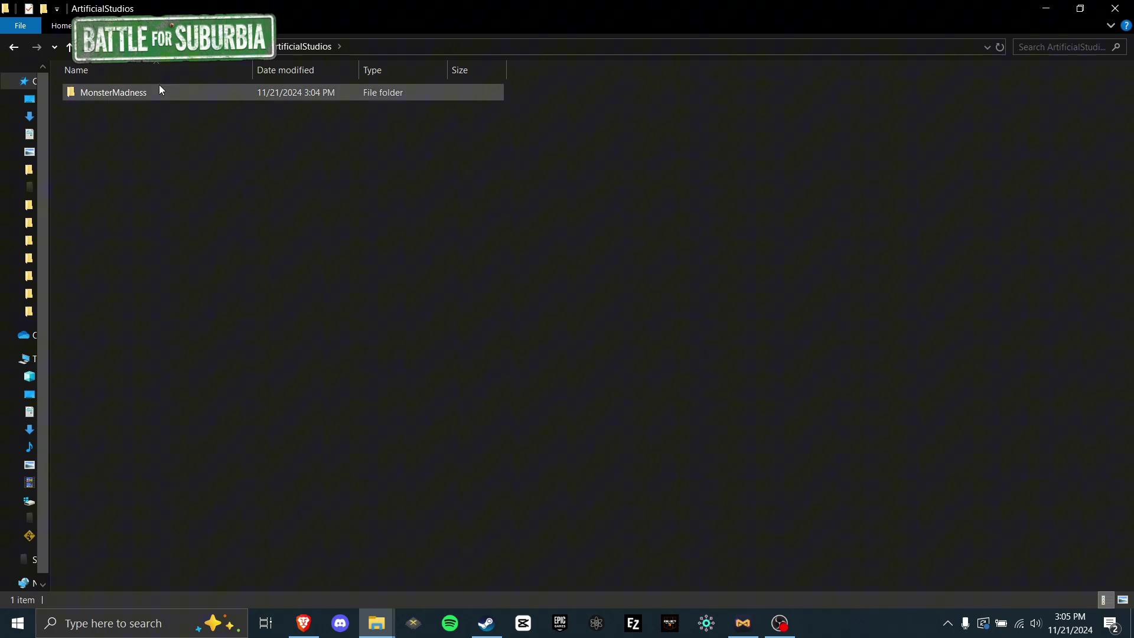
pyautogui.doubleClick(190, 93)
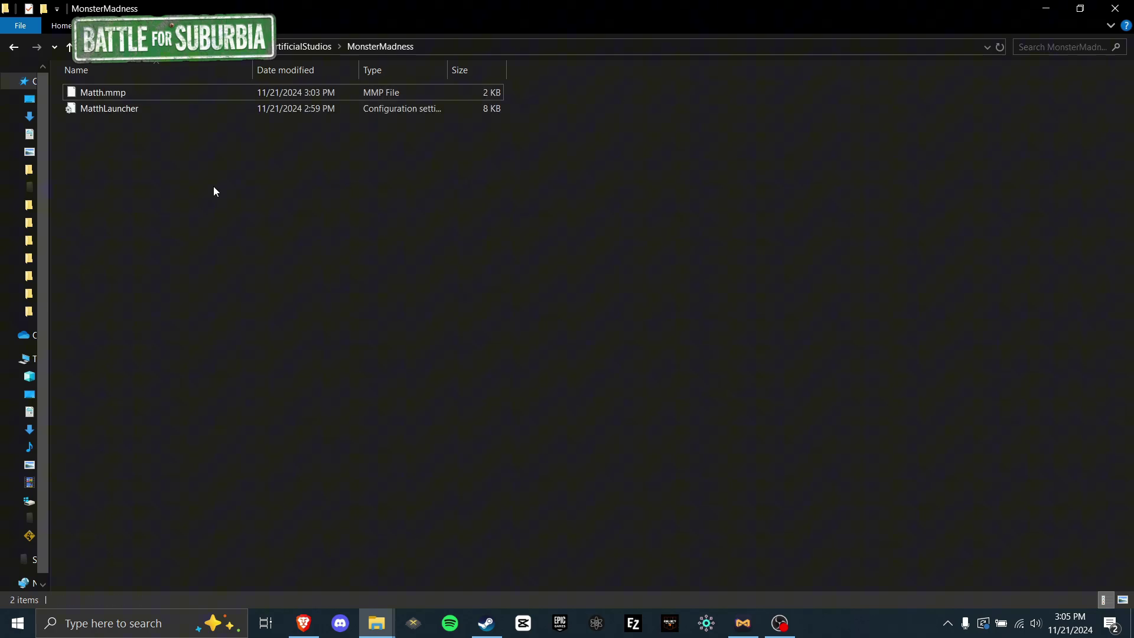
# - Go back up to the ArtificialStudios folder in Roaming
pyautogui.hotkey('alt', 'Left')
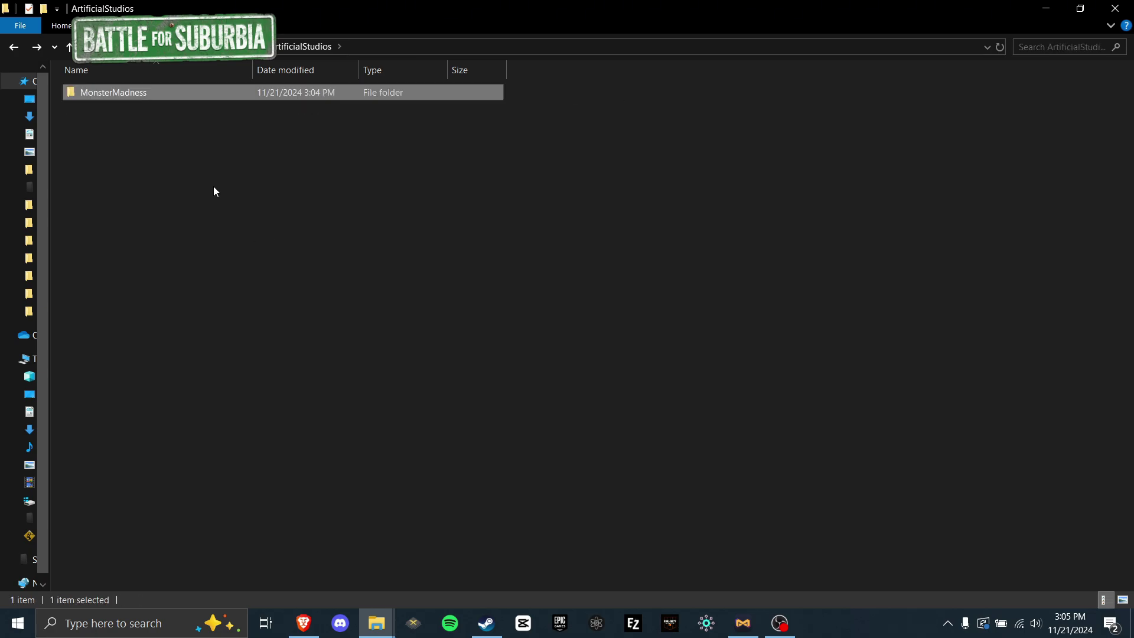